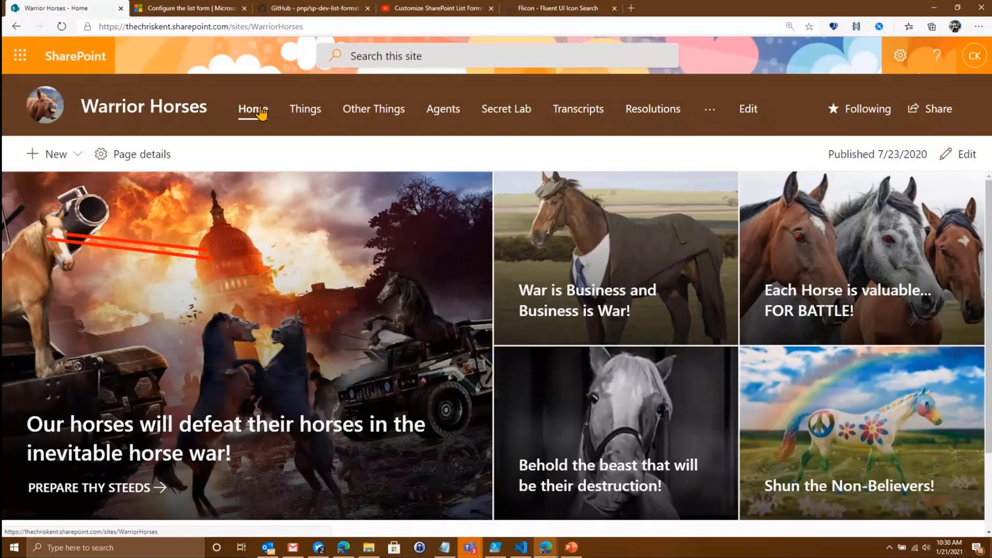
# Open the 'Train a small squirrel for secretarial tasks' item in Resolutions and its form edit options
pyautogui.click(663, 123)
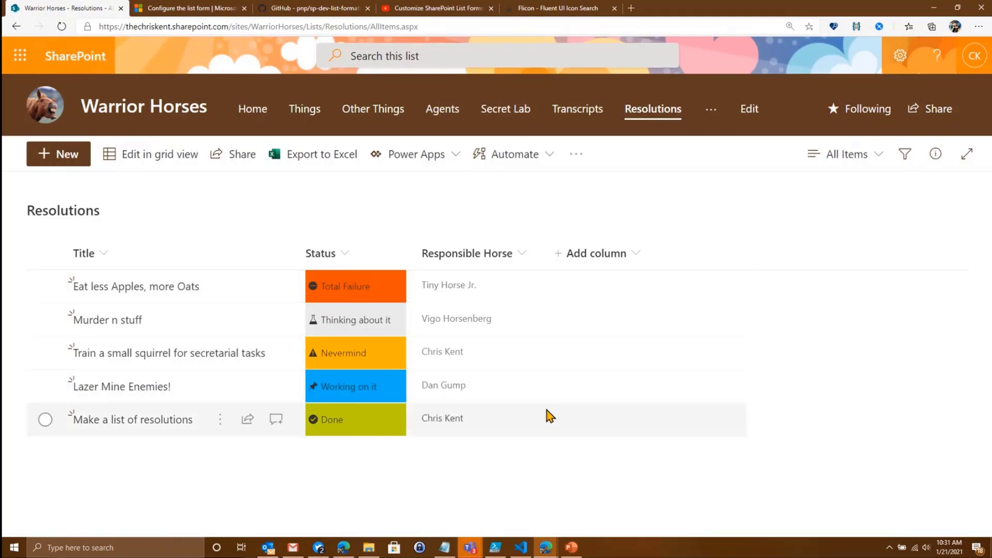
pyautogui.click(116, 354)
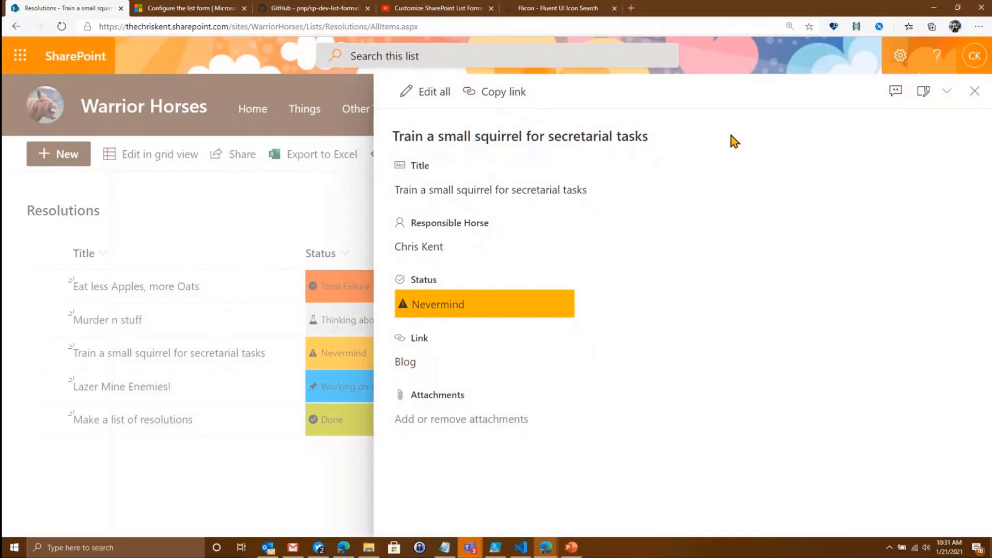
pyautogui.click(923, 93)
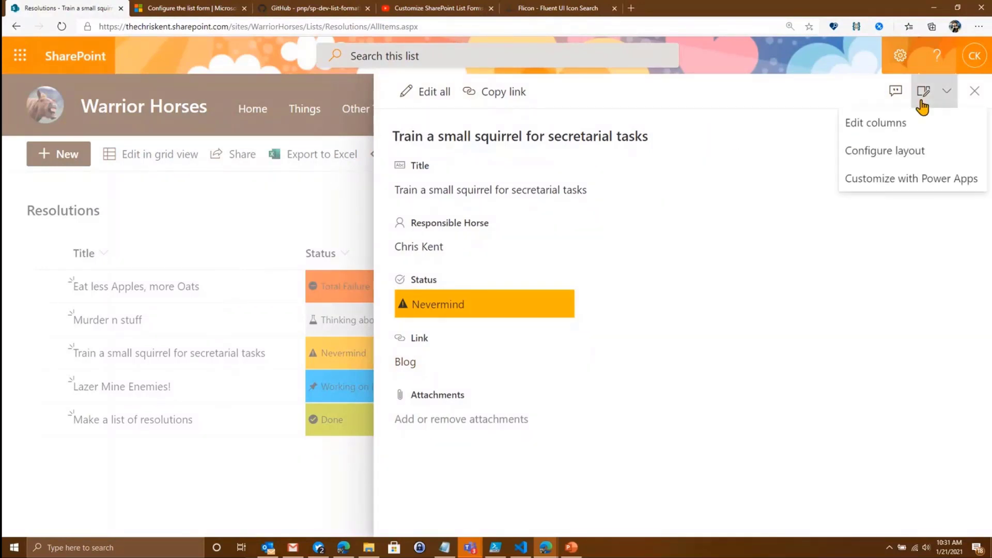
# In Configure layout, try Body and Footer as the formatting target, then settle on Header
pyautogui.click(908, 165)
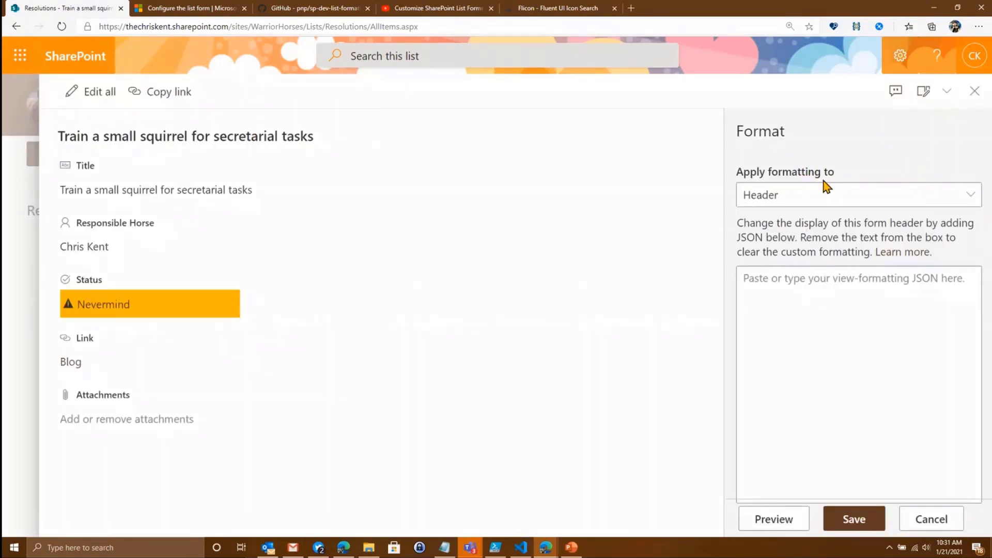
pyautogui.click(843, 201)
pyautogui.click(859, 251)
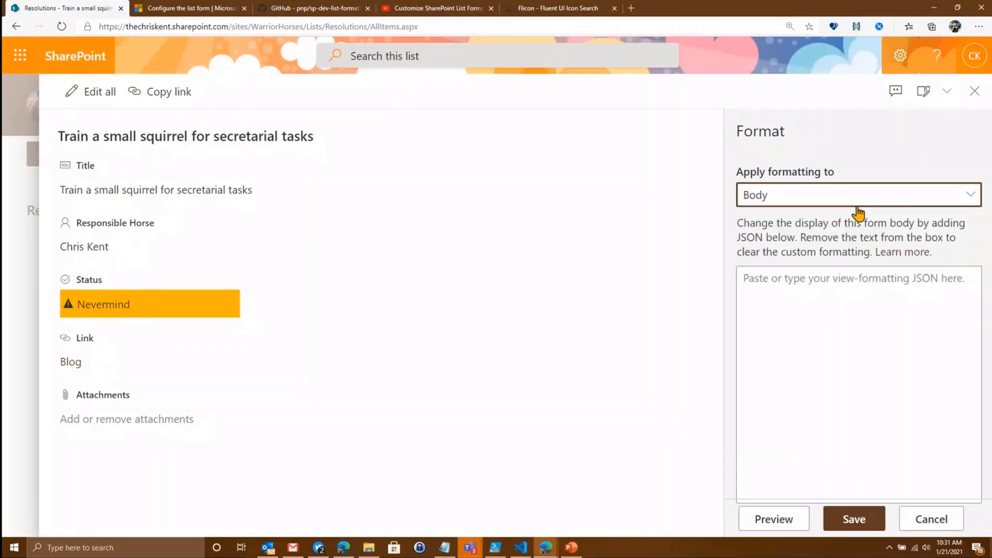
pyautogui.click(856, 207)
pyautogui.click(840, 276)
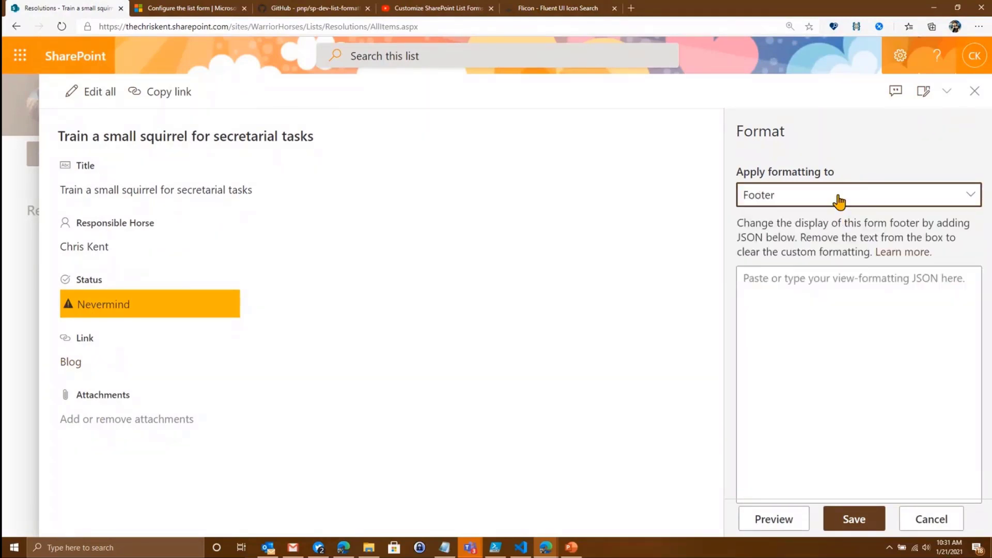
pyautogui.click(838, 201)
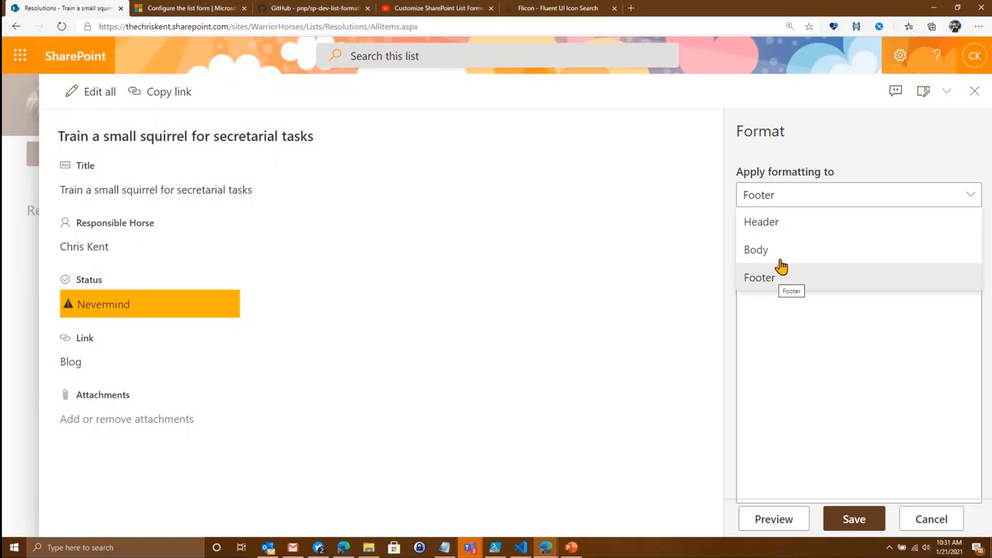
pyautogui.click(829, 166)
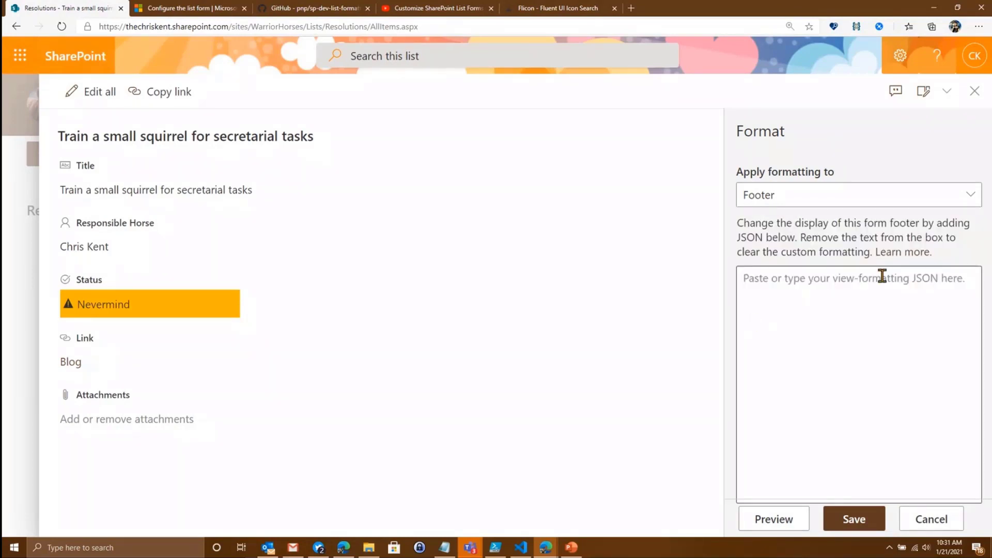
pyautogui.click(868, 194)
pyautogui.click(862, 225)
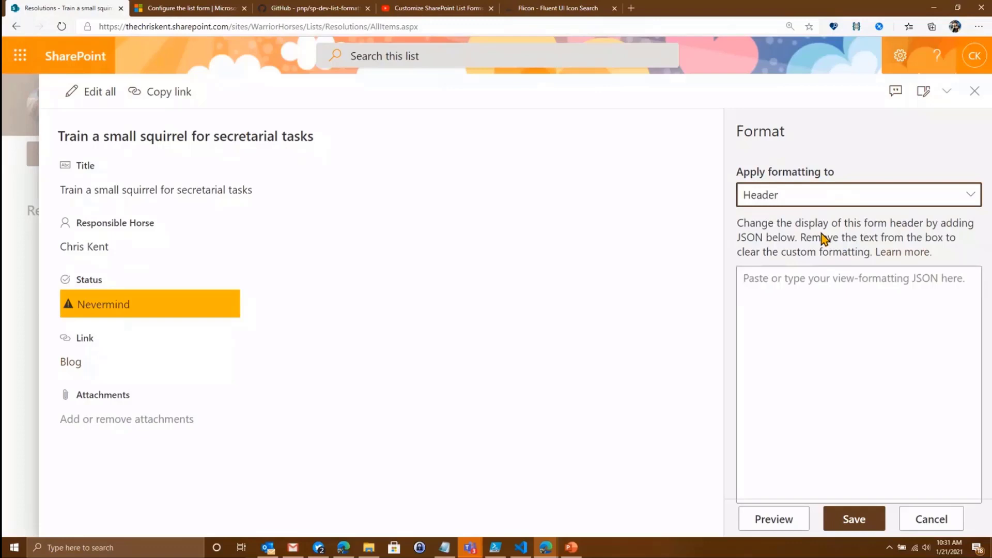
pyautogui.moveTo(298, 147)
pyautogui.mouseDown()
pyautogui.moveTo(215, 139)
pyautogui.moveTo(56, 154)
pyautogui.moveTo(98, 125)
pyautogui.moveTo(235, 129)
pyautogui.moveTo(335, 150)
pyautogui.moveTo(290, 147)
pyautogui.mouseUp()
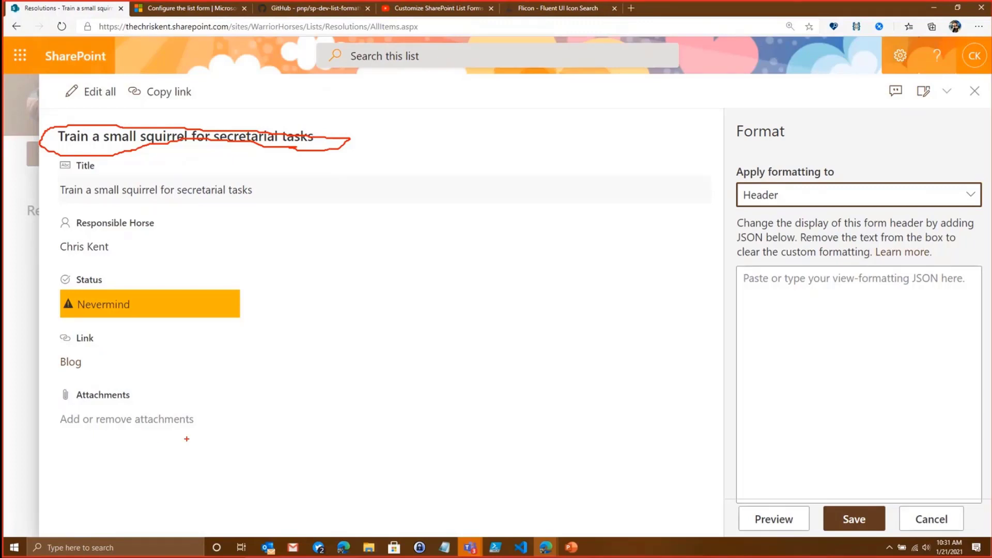
pyautogui.moveTo(186, 439)
pyautogui.mouseDown()
pyautogui.moveTo(80, 444)
pyautogui.moveTo(102, 500)
pyautogui.moveTo(310, 469)
pyautogui.moveTo(201, 441)
pyautogui.mouseUp()
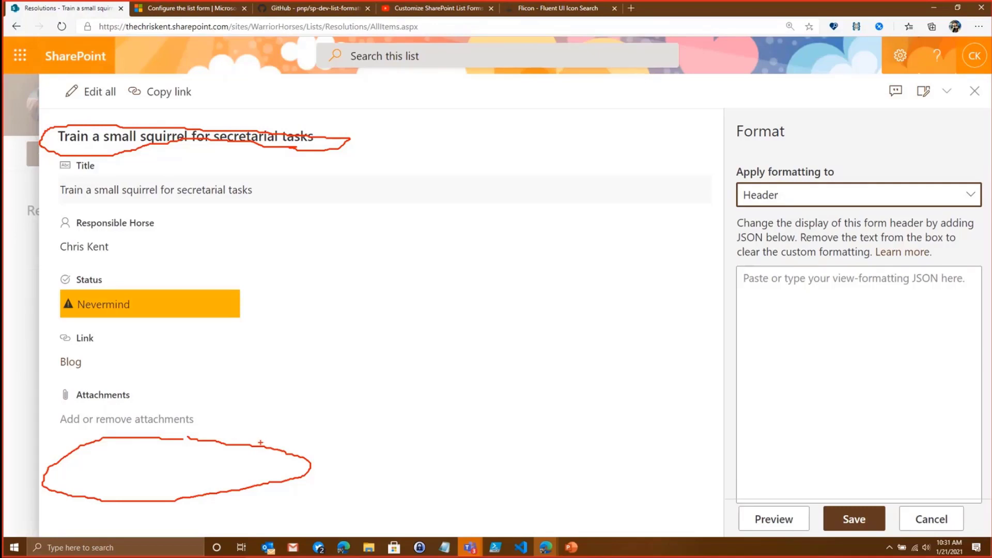
pyautogui.press('Escape')
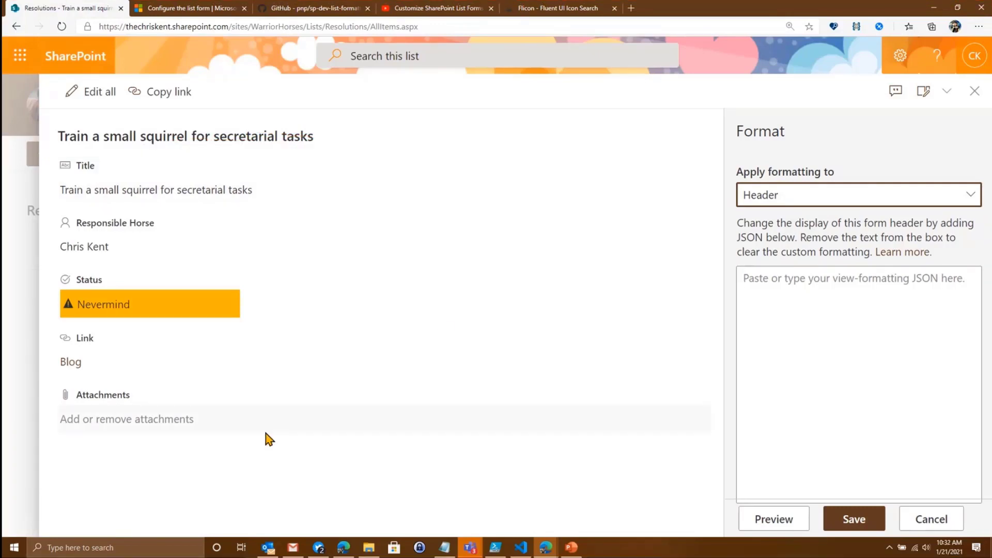
# Enter header JSON with elmType div and txtContent 'My Special Form!', then preview it
pyautogui.click(792, 284)
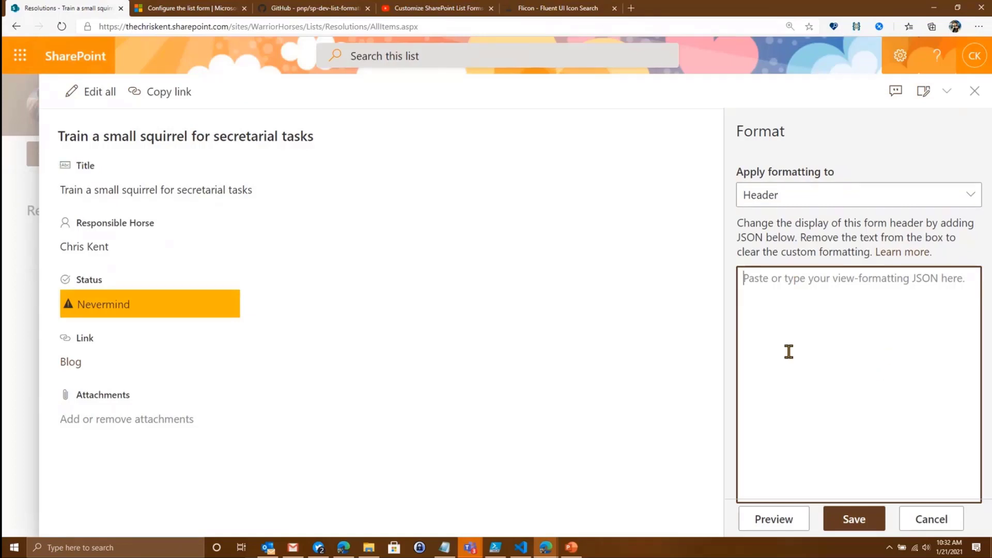
pyautogui.write('{')
pyautogui.press('Return')
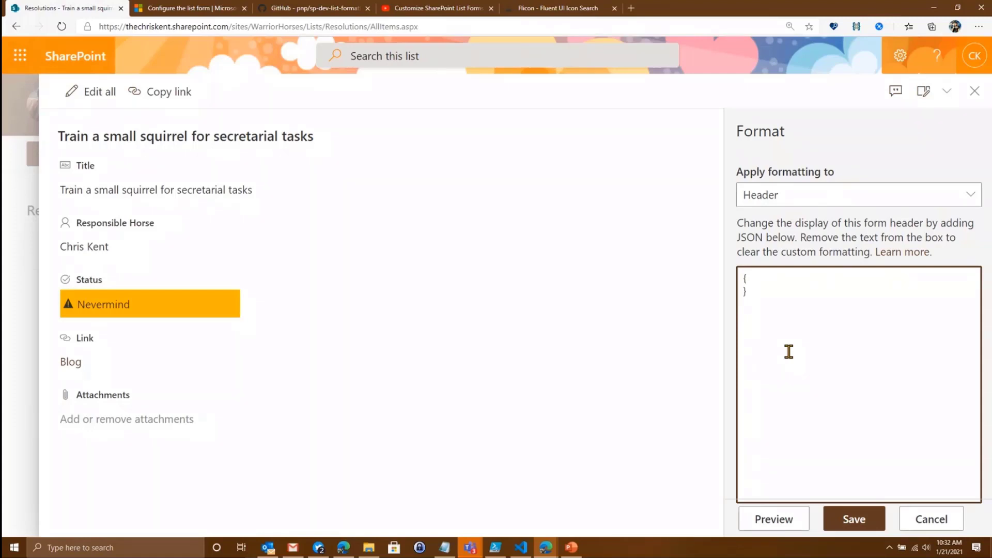
pyautogui.press('Return')
pyautogui.write('"elmType":"div",')
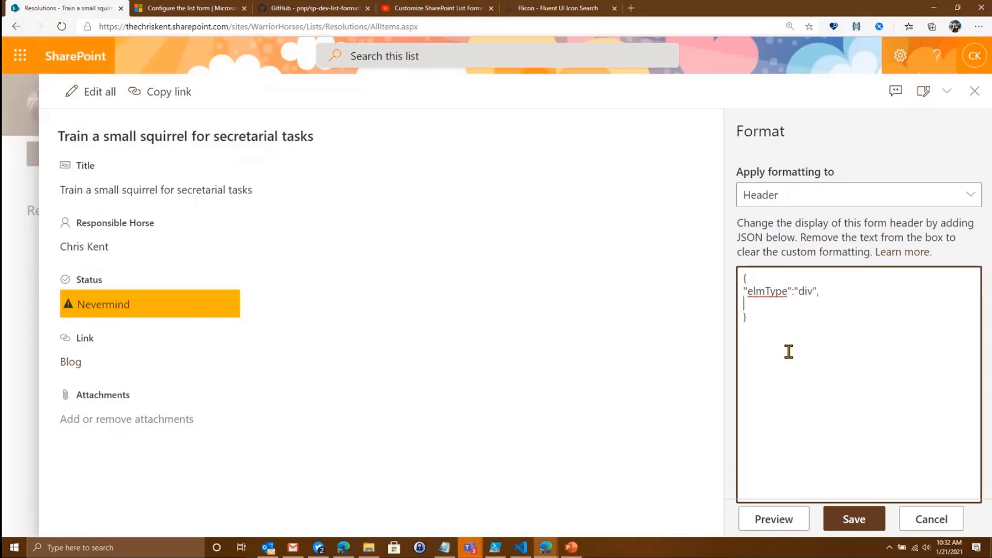
pyautogui.write(' "txtContent":"My Specia')
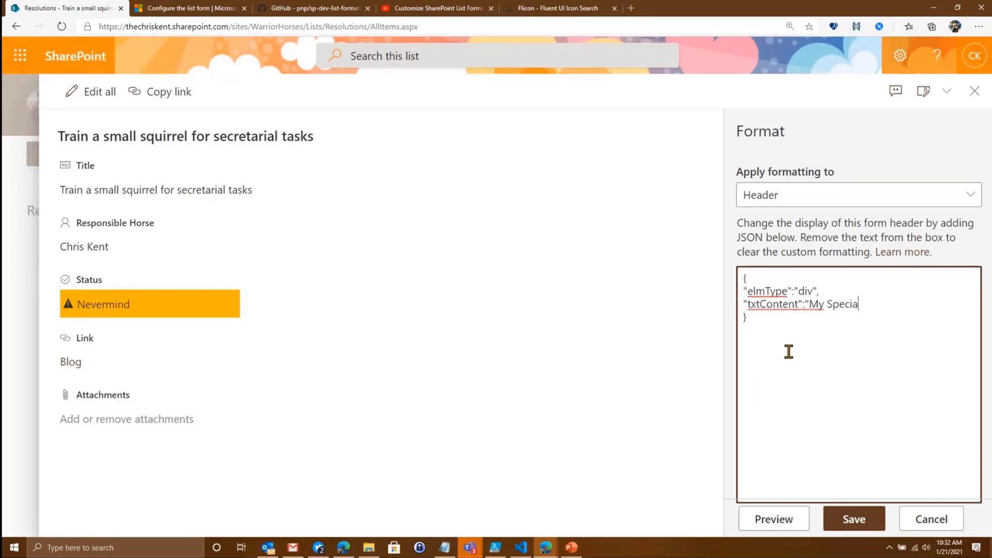
pyautogui.write('l Form!')
pyautogui.click(795, 517)
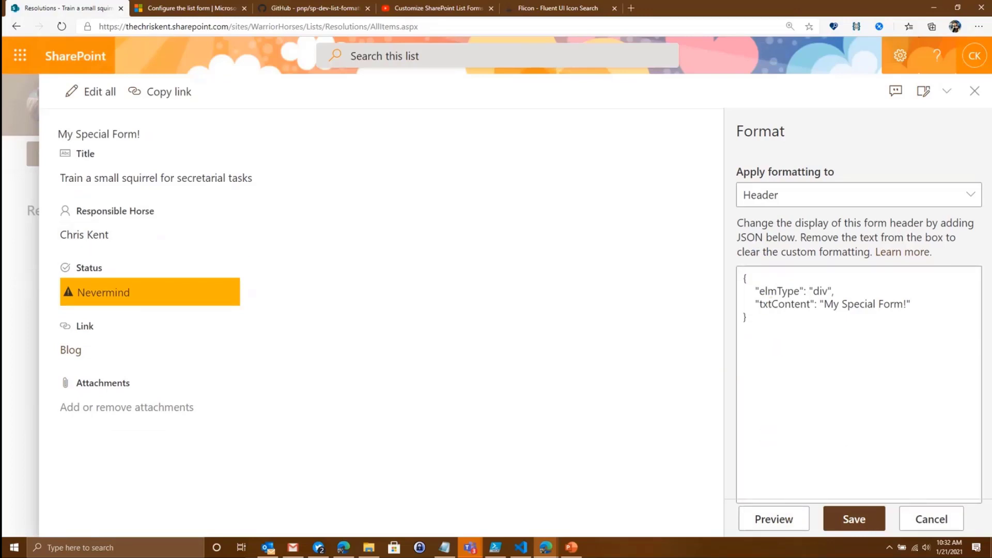
# Add a 48px font-size style to the header JSON and preview the enlarged text
pyautogui.click(945, 309)
pyautogui.write(',')
pyautogui.press('Return')
pyautogui.write('"')
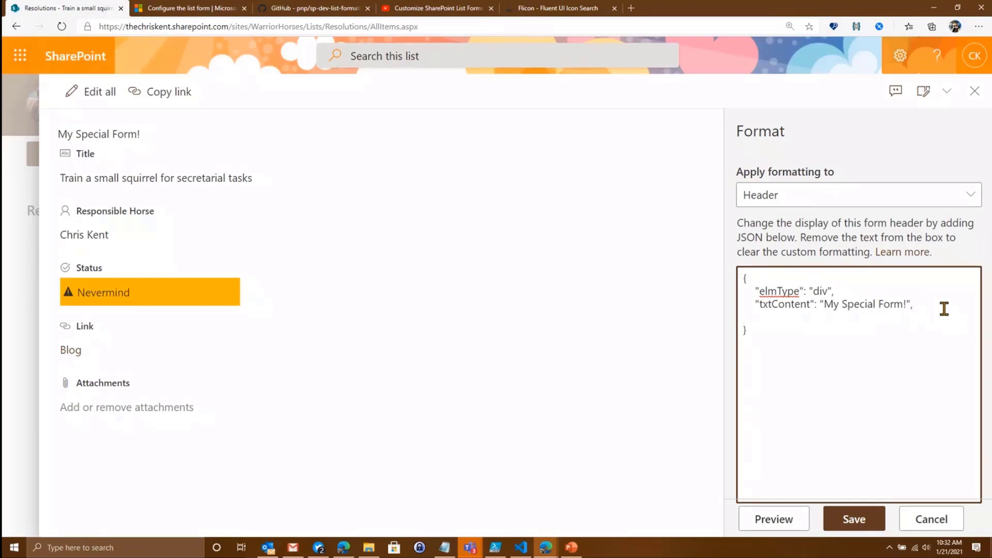
pyautogui.write('style": {     "font-size": "48px"   ')
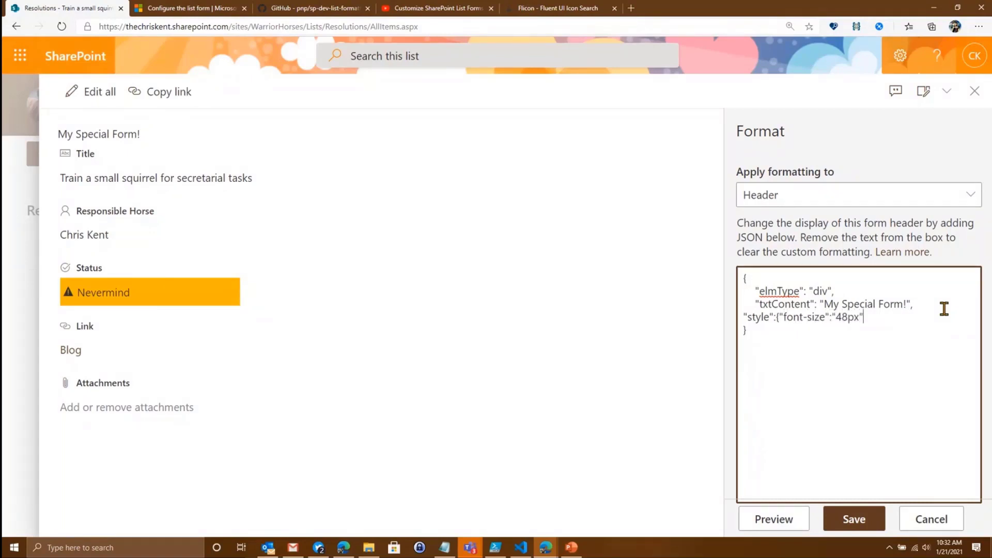
pyautogui.write('}')
pyautogui.click(750, 522)
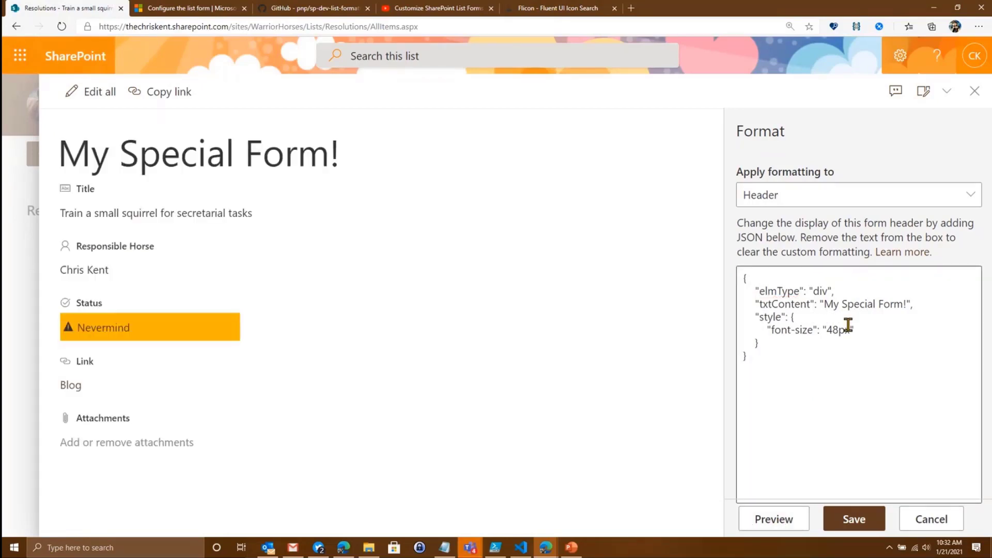
# Add the class 'ms-fontColor-purple' attribute to the header JSON and preview the purple header
pyautogui.click(923, 306)
pyautogui.press('Return')
pyautogui.write('"at')
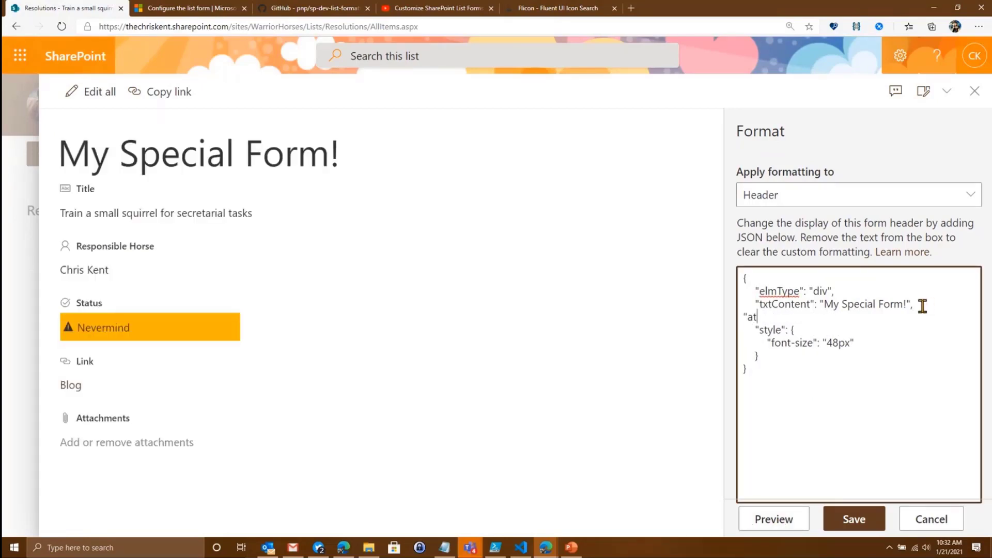
pyautogui.write('tributes":{"class":"')
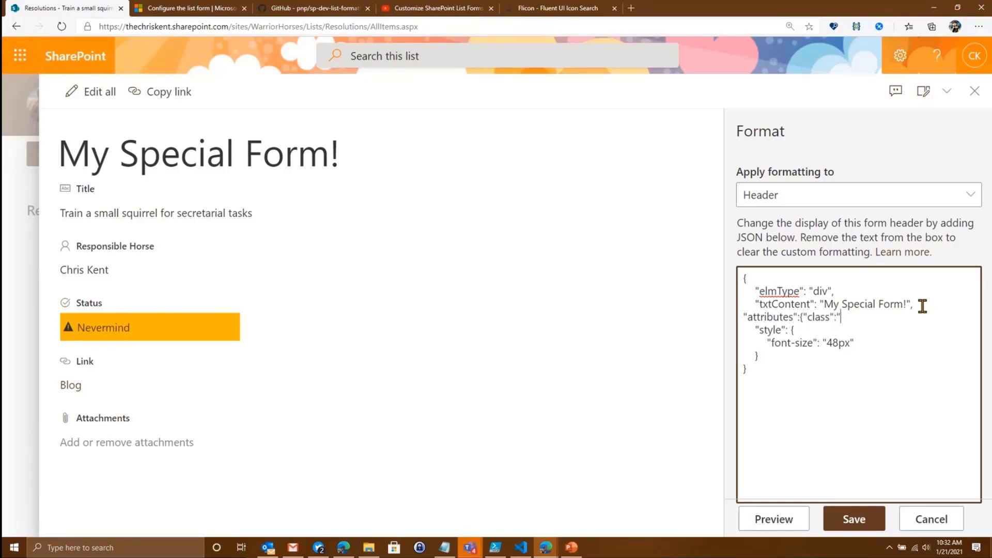
pyautogui.write('ms-fo')
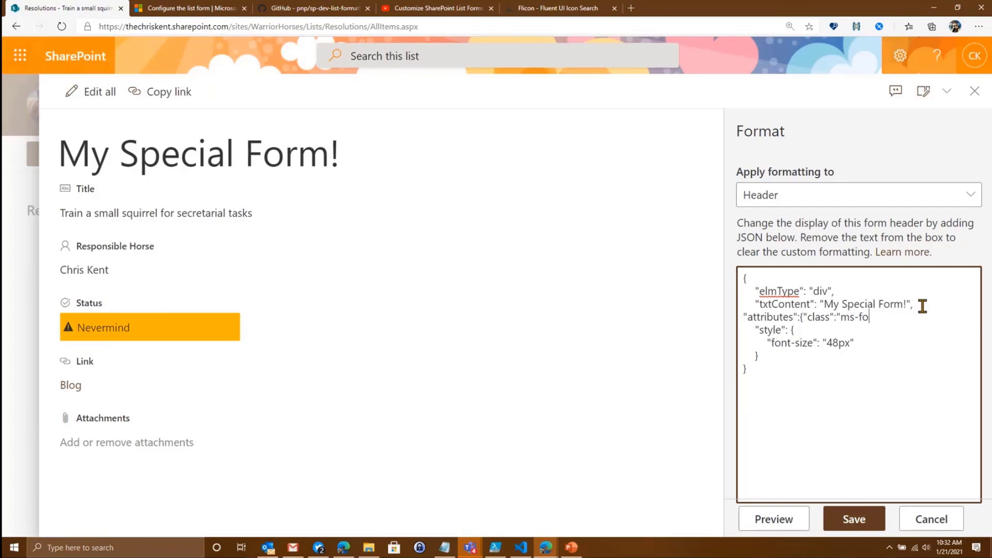
pyautogui.write('ntColor-')
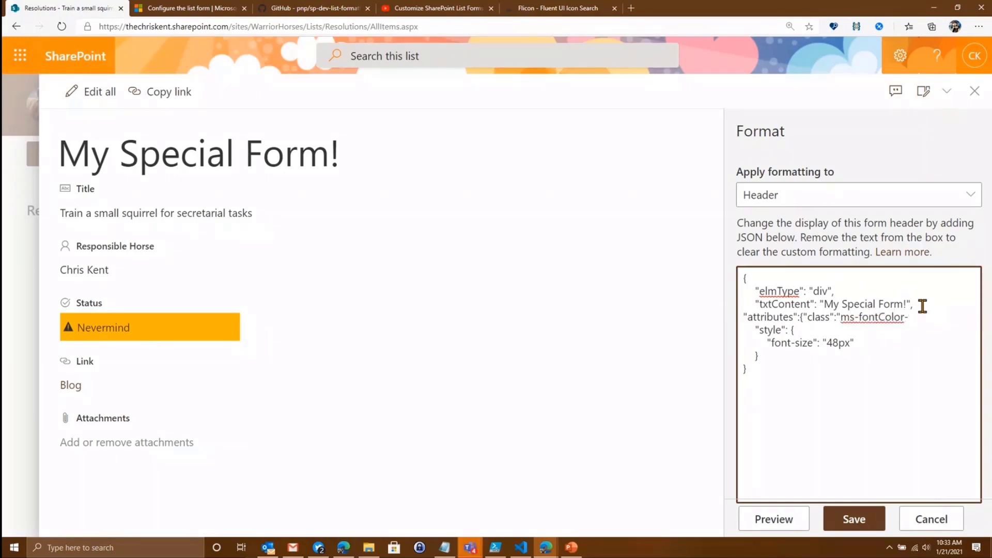
pyautogui.write('purple"},')
pyautogui.click(747, 523)
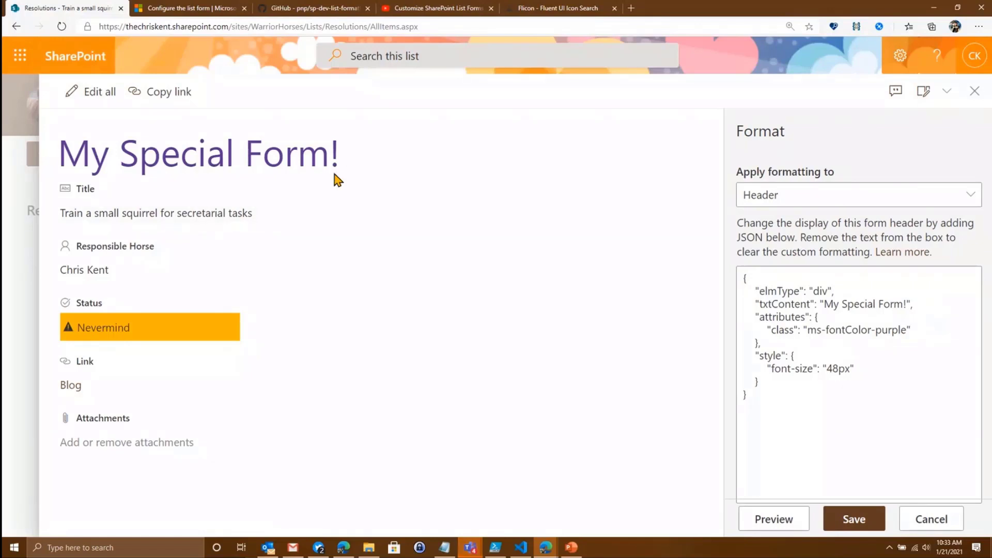
# Open form-samples > blank-header > blank-header.json on GitHub and select its JSON
pyautogui.click(309, 9)
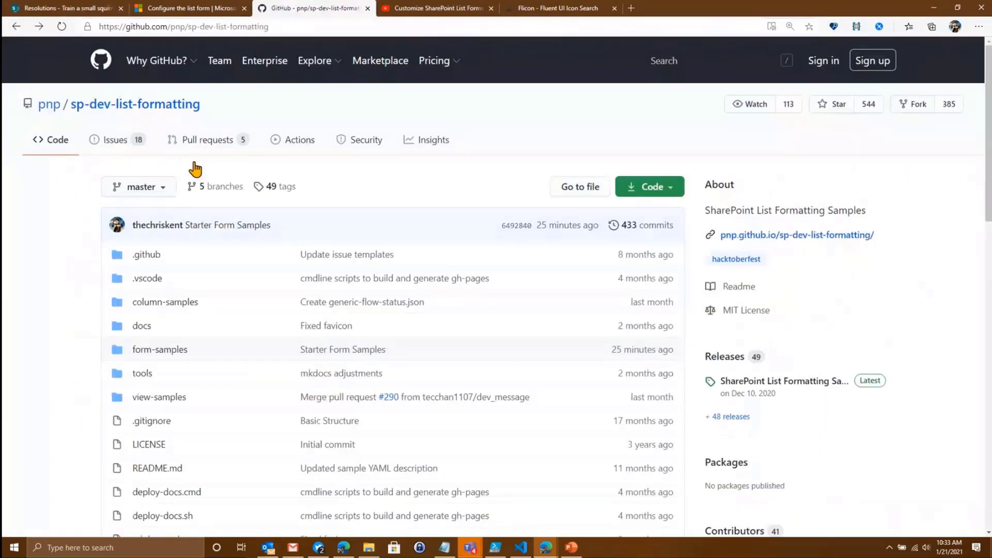
pyautogui.click(171, 350)
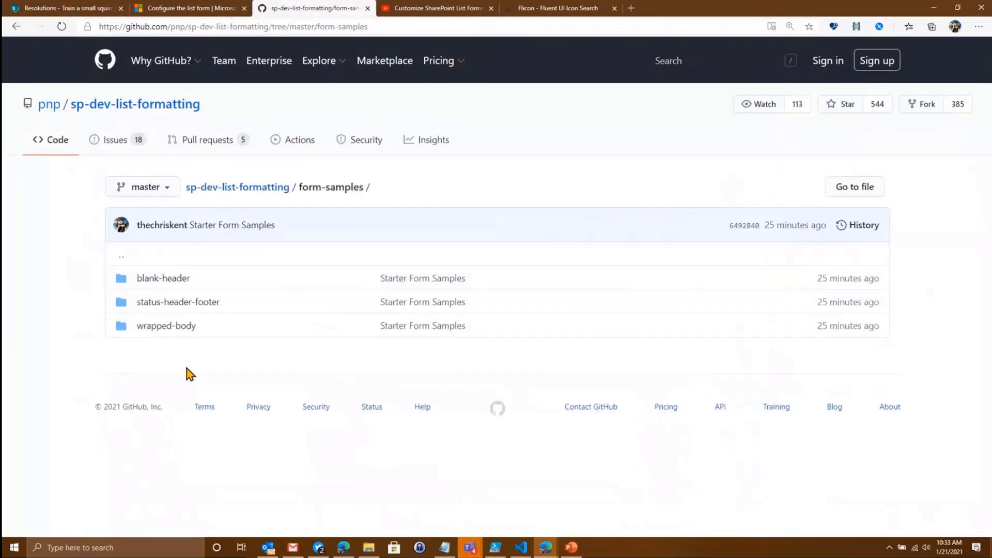
pyautogui.click(162, 280)
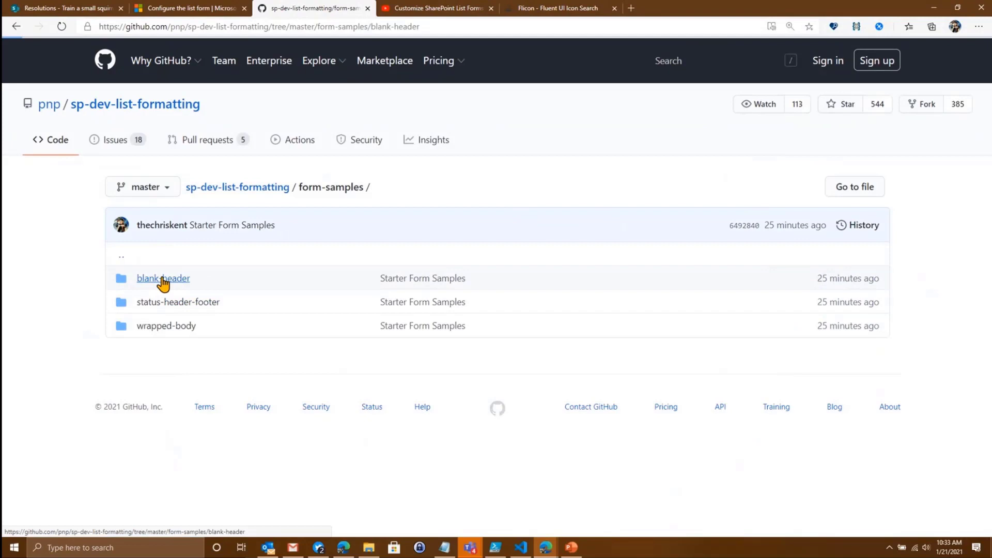
pyautogui.click(179, 283)
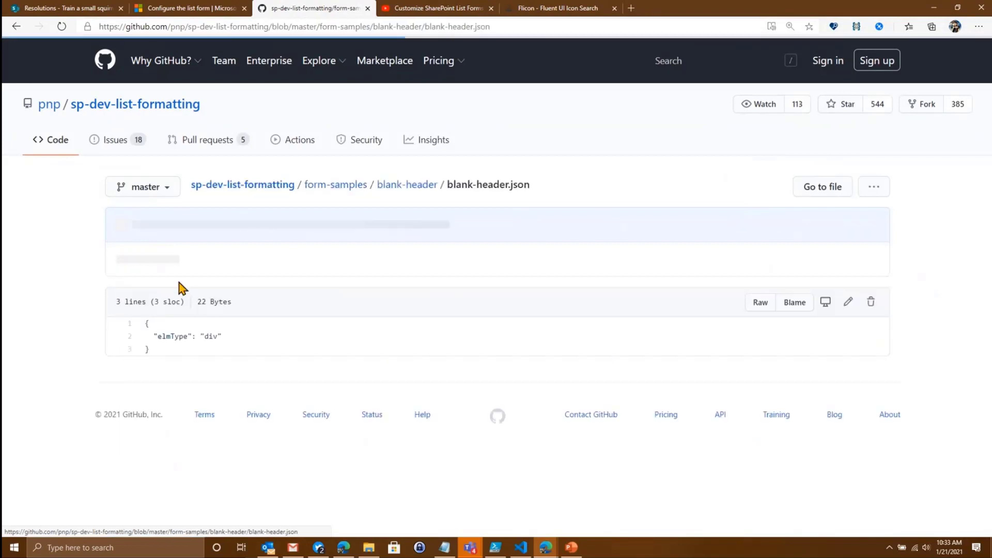
pyautogui.moveTo(186, 354); pyautogui.dragTo(145, 323)
pyautogui.hotkey('ctrl', 'c')
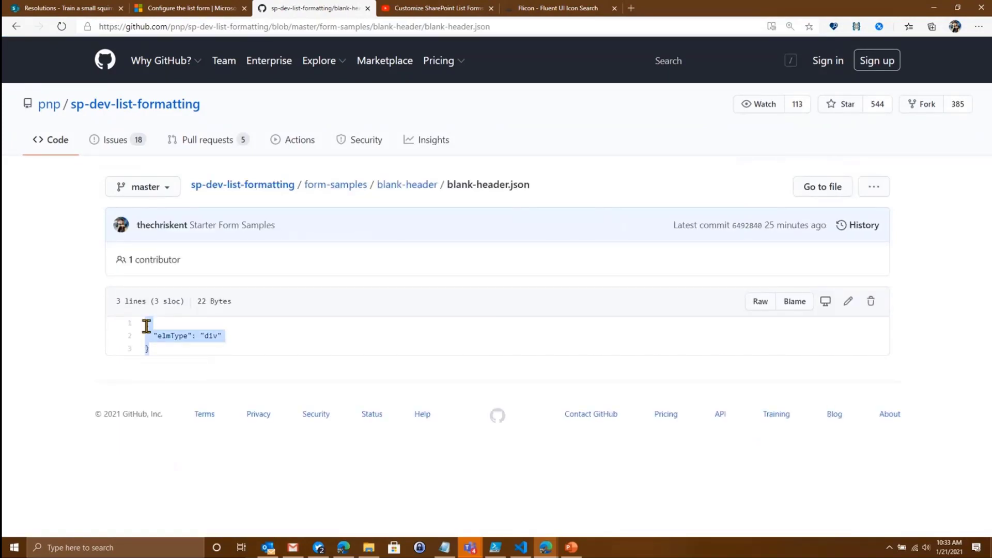
# Delete all the existing header JSON and preview the form with the header cleared
pyautogui.click(90, 15)
pyautogui.click(840, 398)
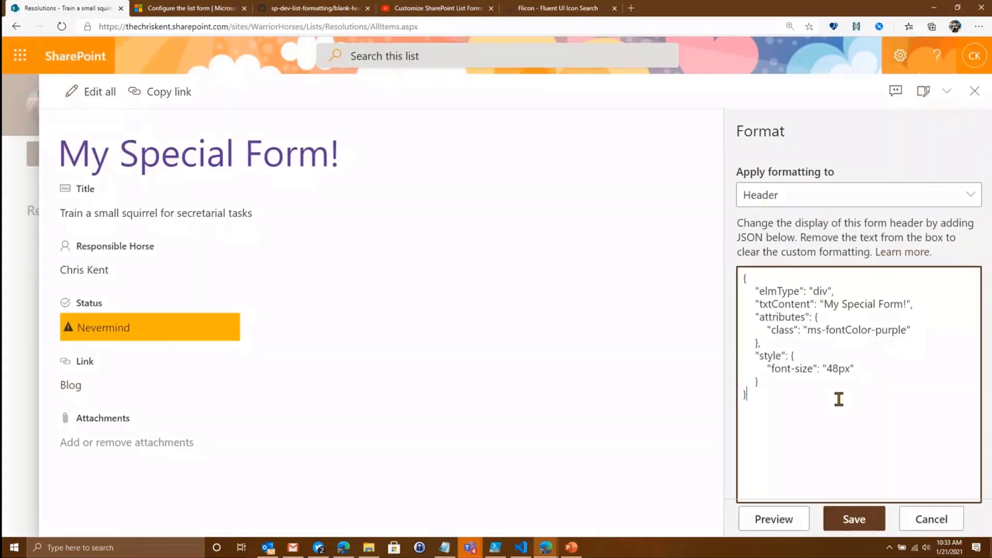
pyautogui.hotkey('ctrl', 'a')
pyautogui.press('Delete')
pyautogui.click(795, 514)
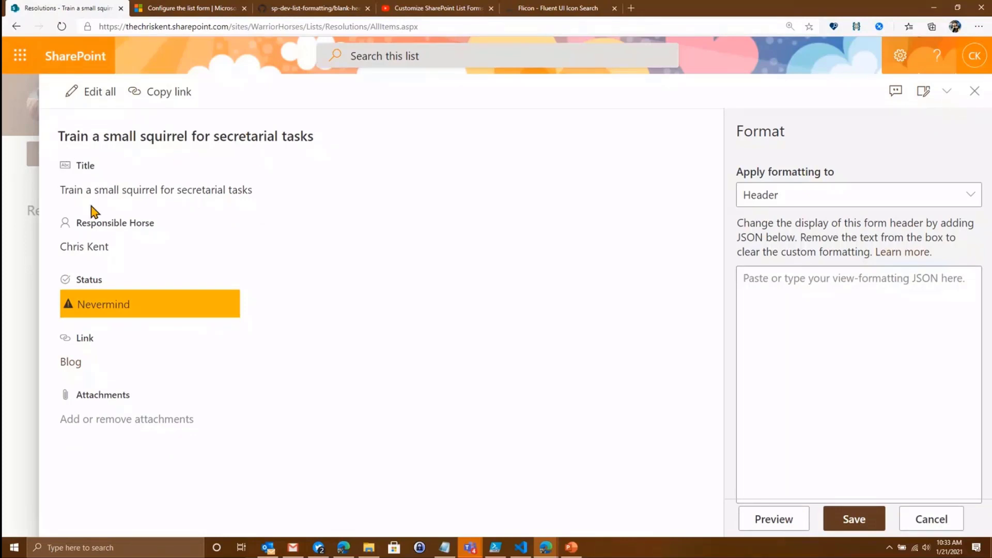
# Paste the blank-header div JSON into the header box and preview it
pyautogui.click(778, 321)
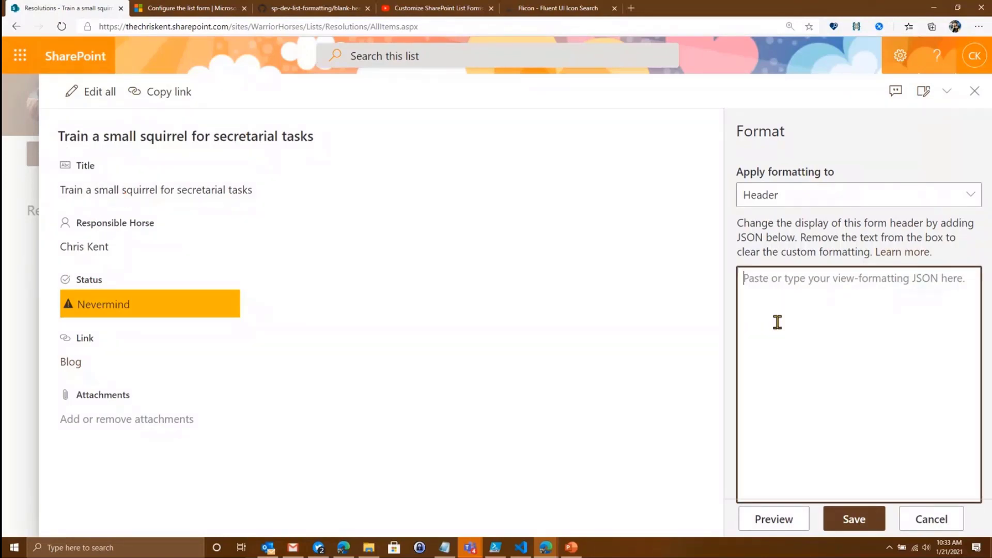
pyautogui.hotkey('ctrl', 'v')
pyautogui.click(803, 523)
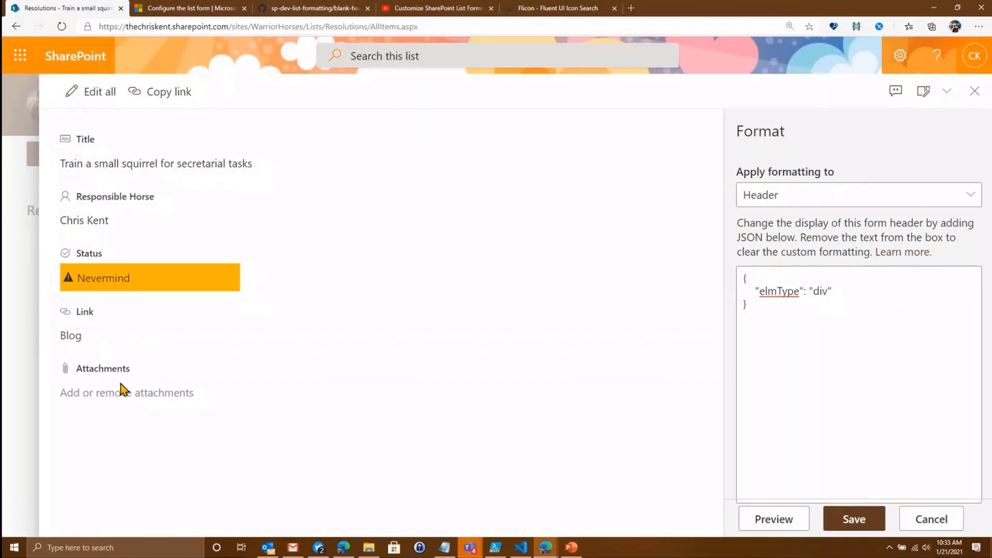
# Add "txtContent":"[$Status]" to the header JSON and preview 'Nevermind' in the header
pyautogui.click(856, 296)
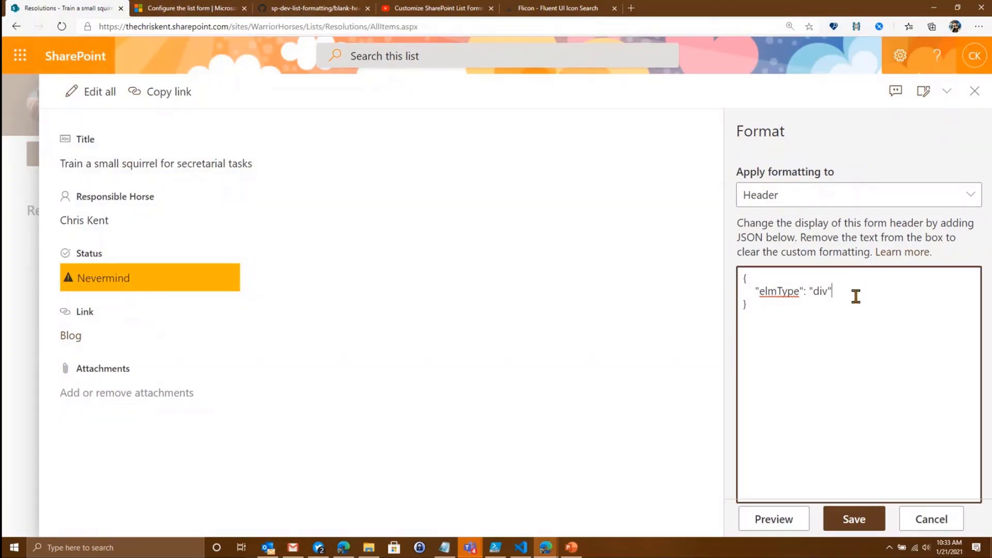
pyautogui.write('"txtContent":"[$Status')
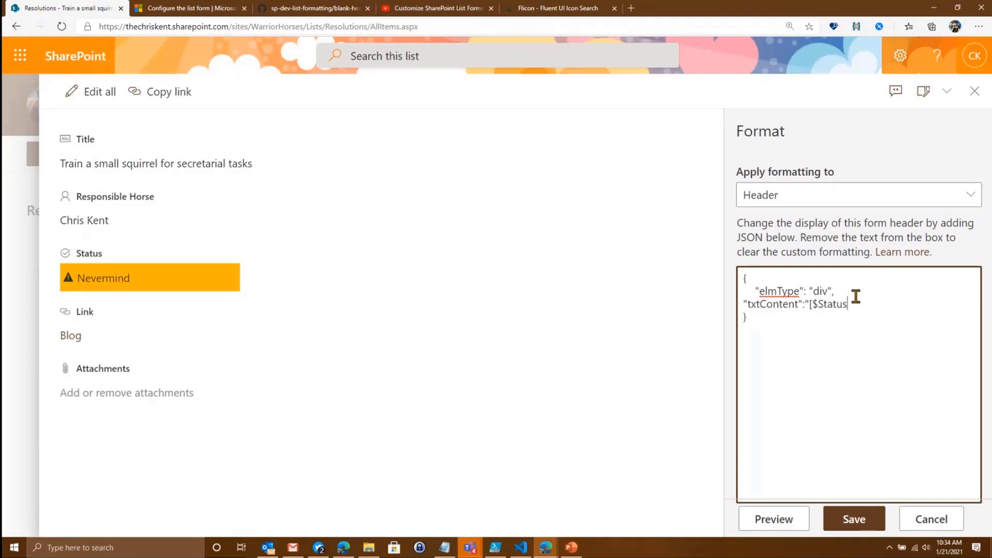
pyautogui.write(']"')
pyautogui.click(755, 521)
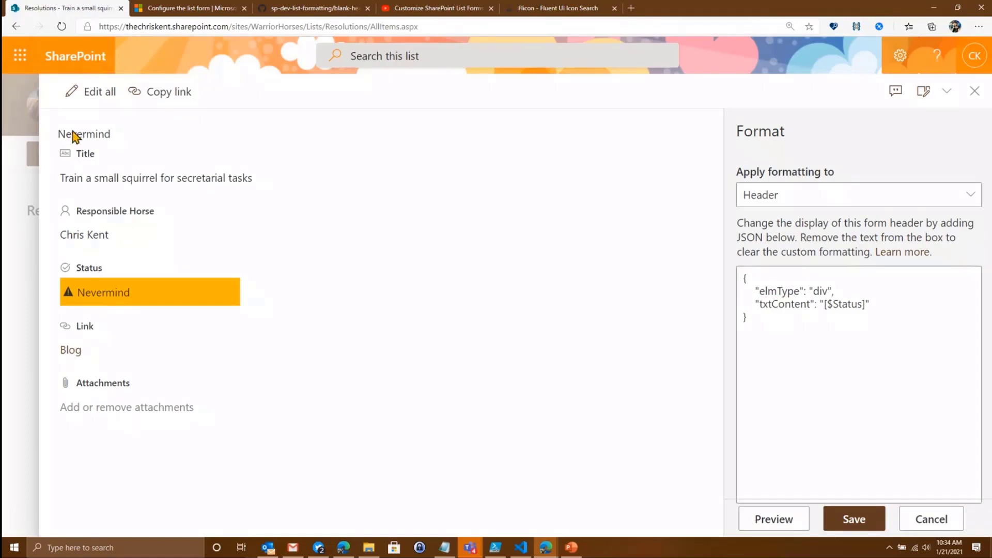
pyautogui.click(815, 306)
pyautogui.hotkey('alt', 'Tab')
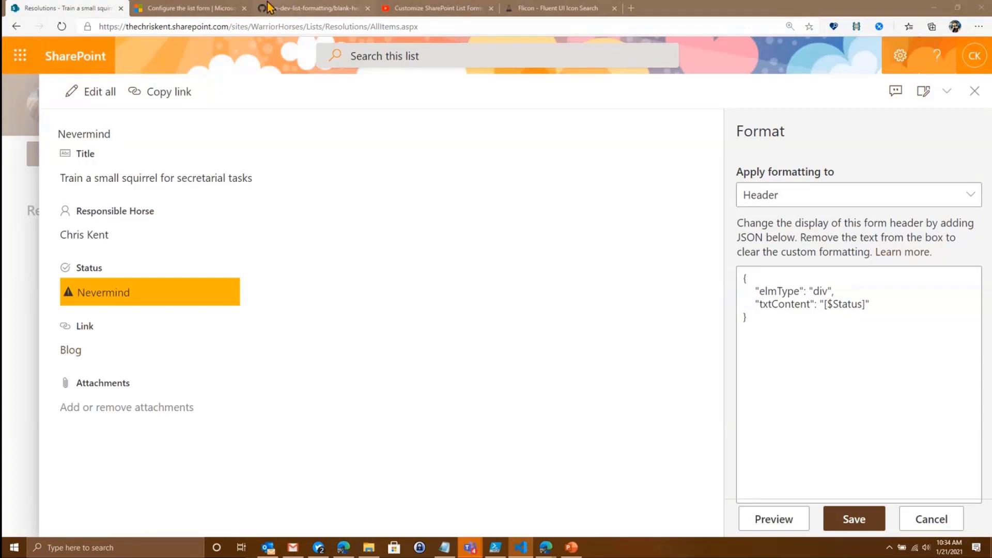
pyautogui.click(209, 26)
# Open status-header-footer > status-header.json on GitHub and copy all of its JSON
pyautogui.click(206, 8)
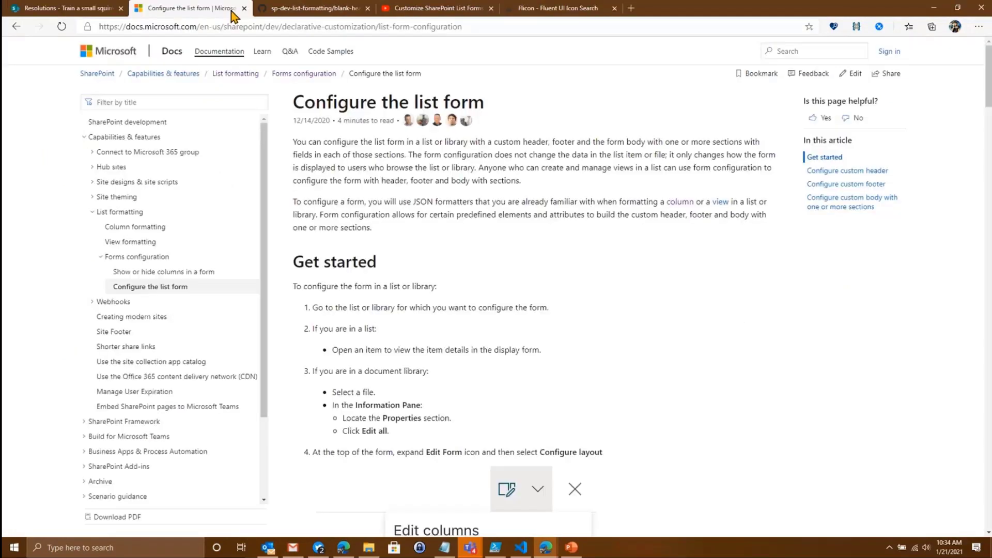
pyautogui.click(312, 8)
pyautogui.click(17, 27)
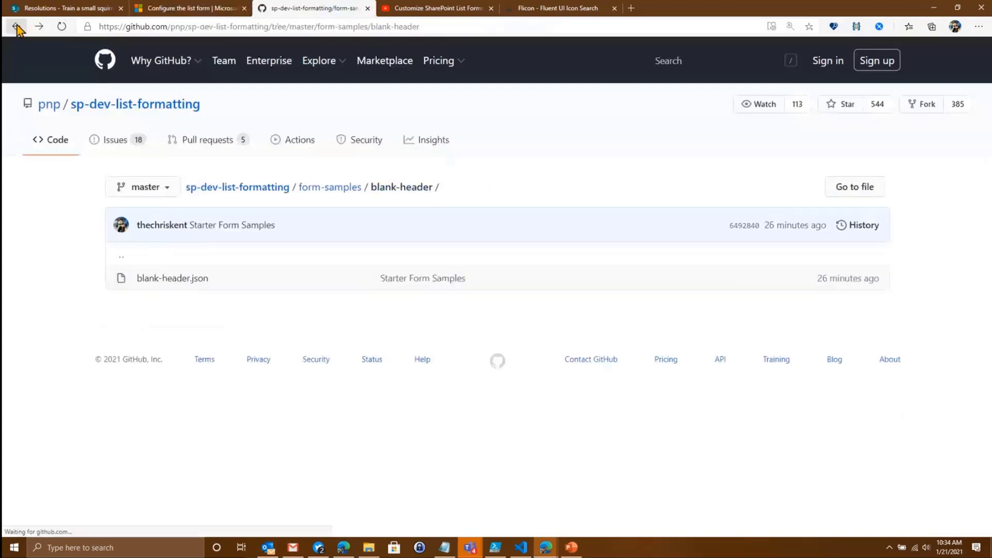
pyautogui.click(25, 27)
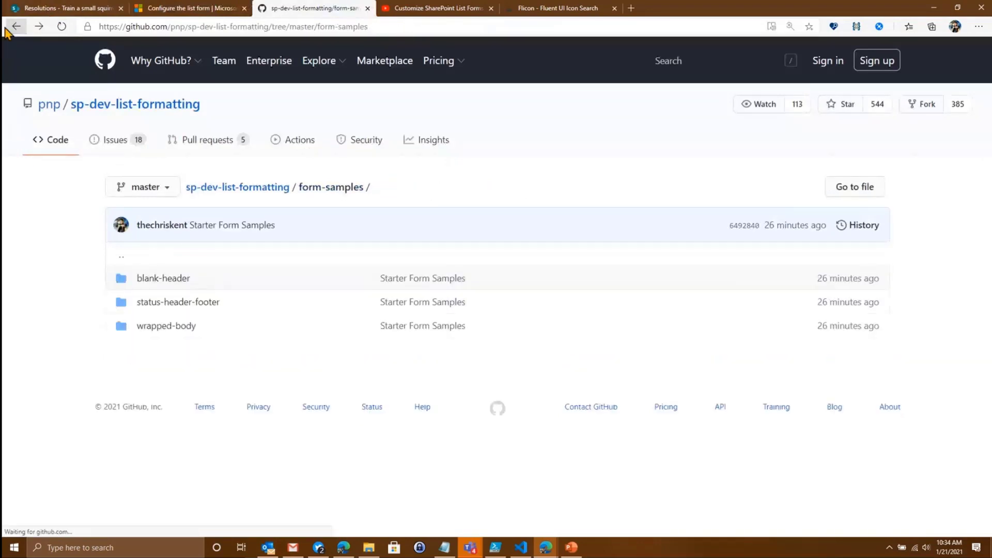
pyautogui.click(157, 302)
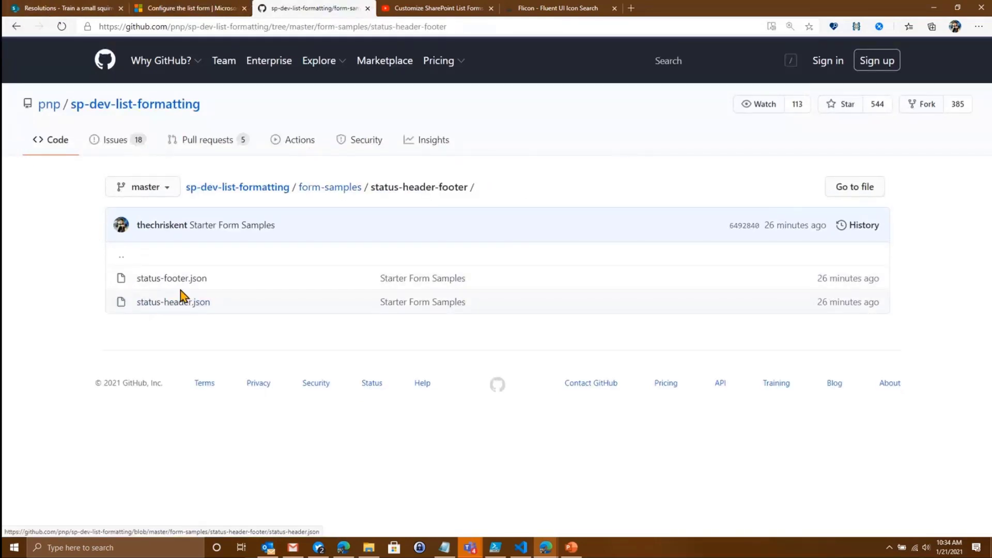
pyautogui.click(188, 302)
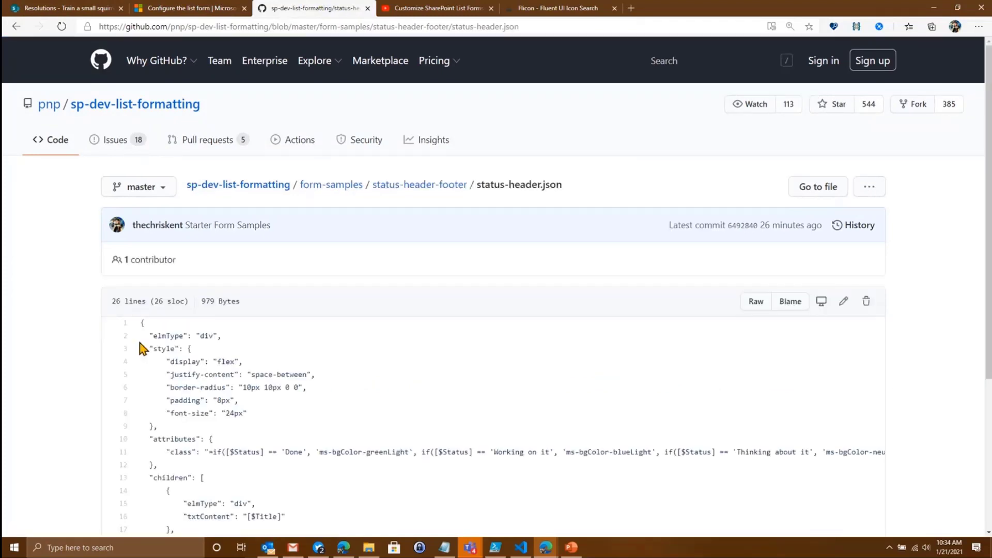
pyautogui.scroll(-4, 177, 381)
pyautogui.moveTo(138, 324); pyautogui.dragTo(184, 428)
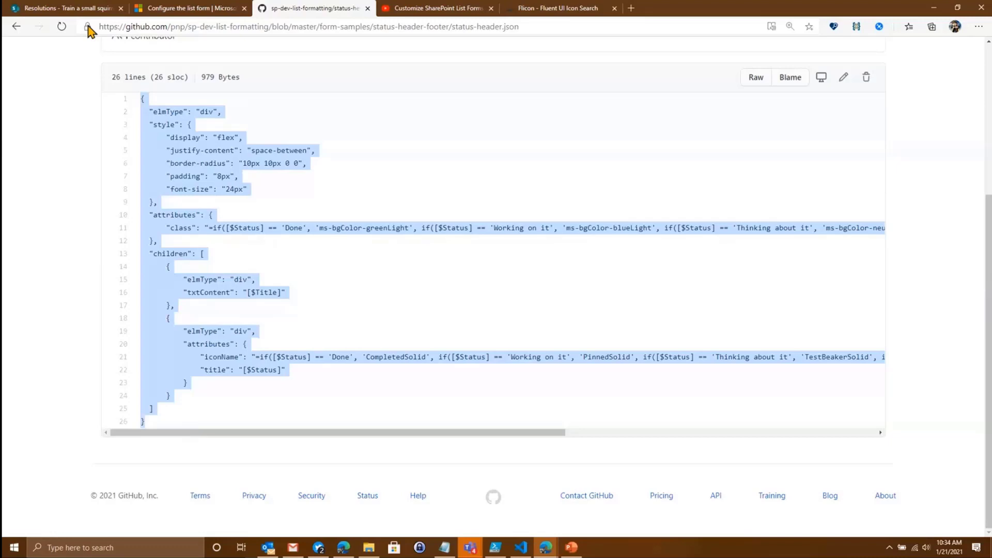
pyautogui.rightClick(179, 161)
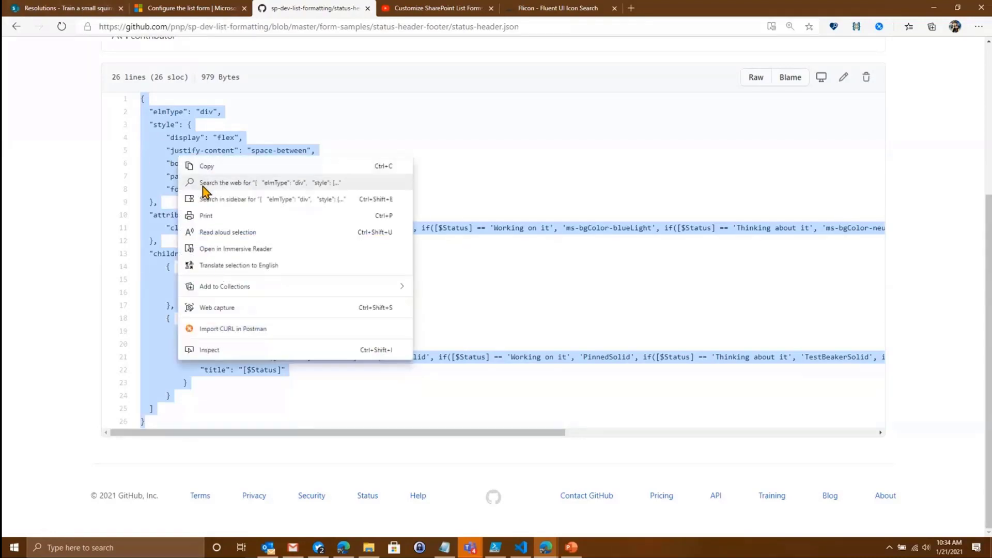
pyautogui.click(205, 166)
# Paste the status-header sample over the header JSON and preview the yellow banner with title and warning icon
pyautogui.click(38, 9)
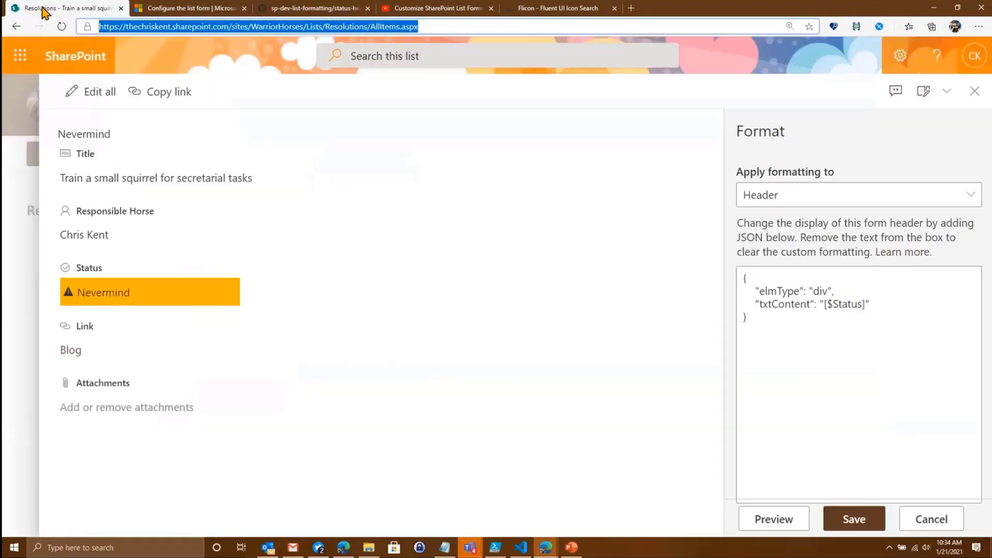
pyautogui.click(812, 326)
pyautogui.hotkey('ctrl', 'a')
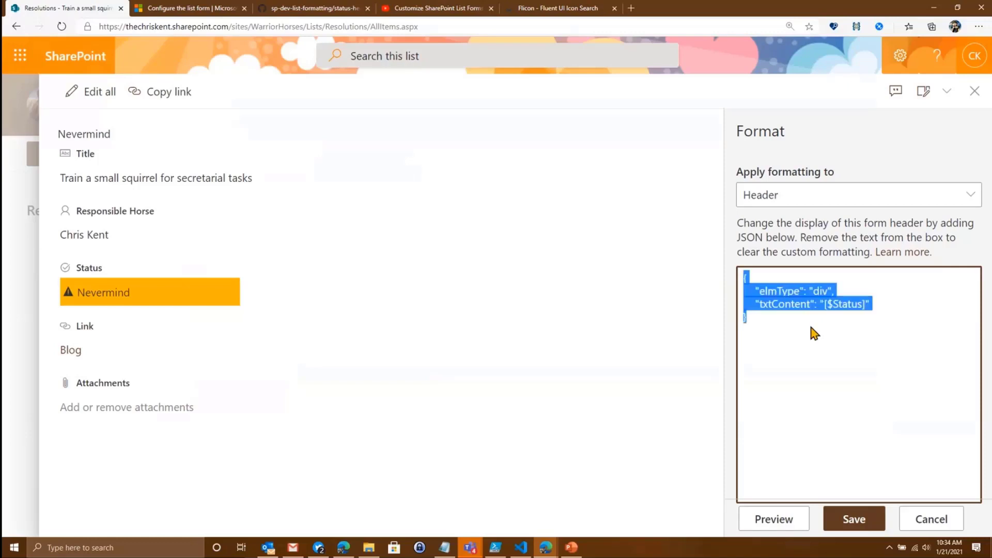
pyautogui.rightClick(810, 323)
pyautogui.click(818, 75)
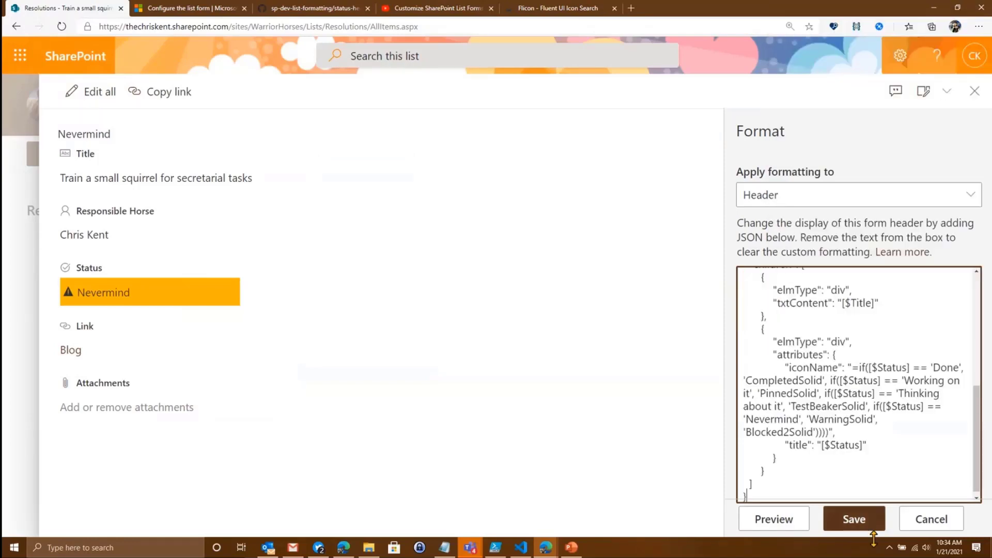
pyautogui.click(795, 522)
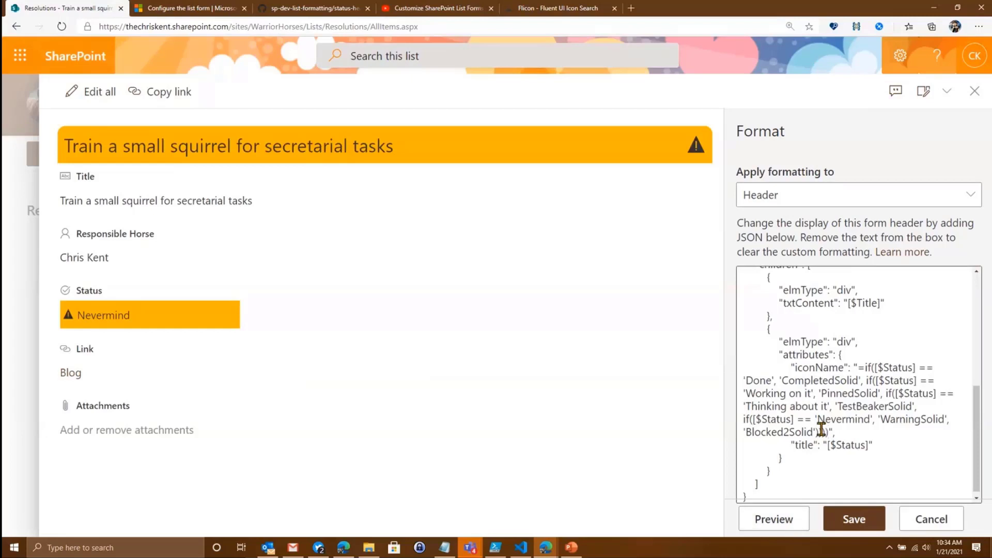
pyautogui.scroll(3, 822, 429)
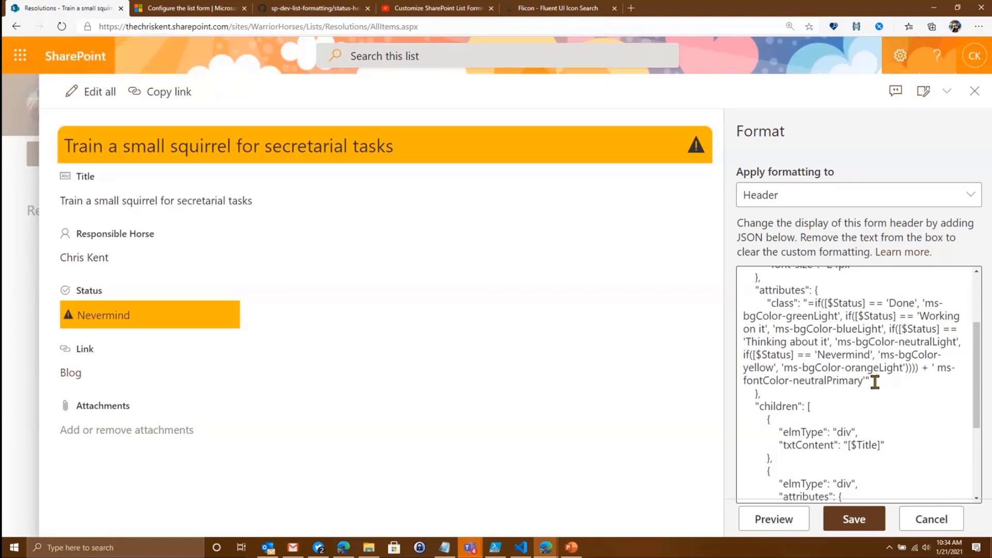
pyautogui.scroll(3, 875, 383)
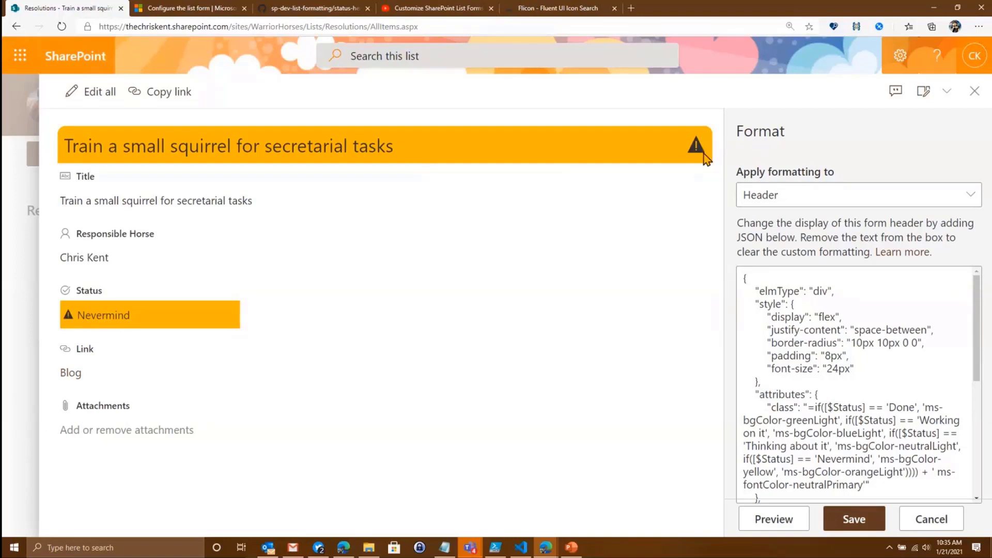
pyautogui.scroll(-10, 801, 396)
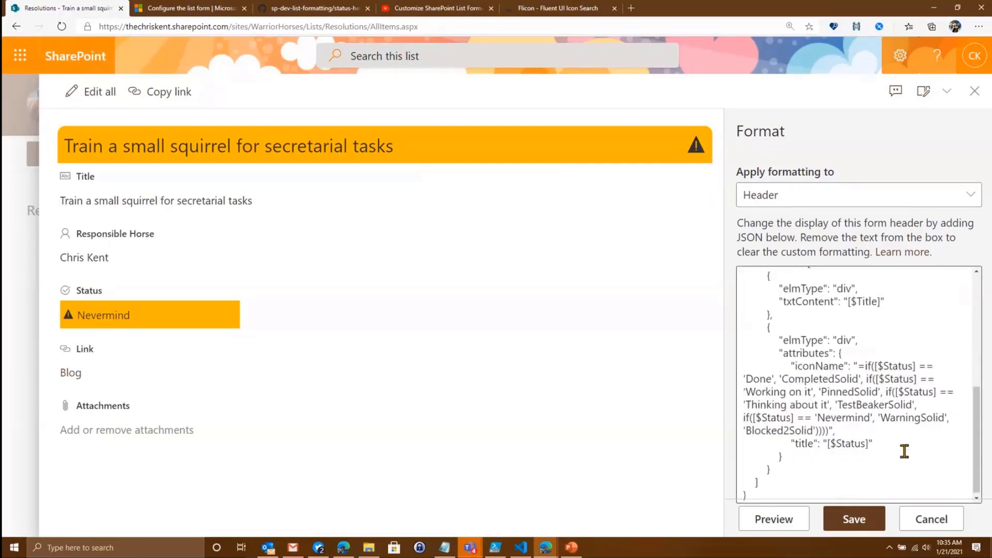
# Save the header formatting and change Status through Thinking about it and Total Failure to Done
pyautogui.click(847, 521)
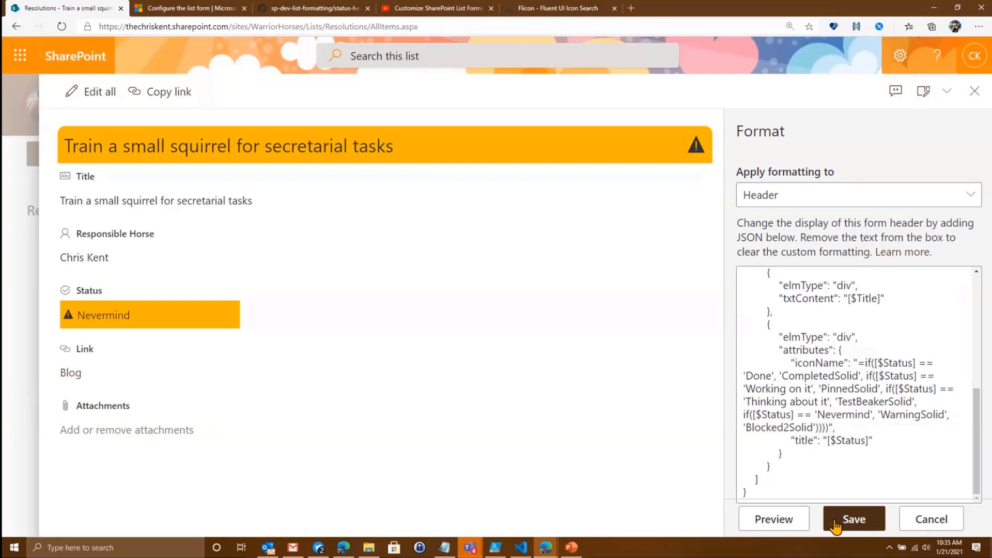
pyautogui.click(173, 314)
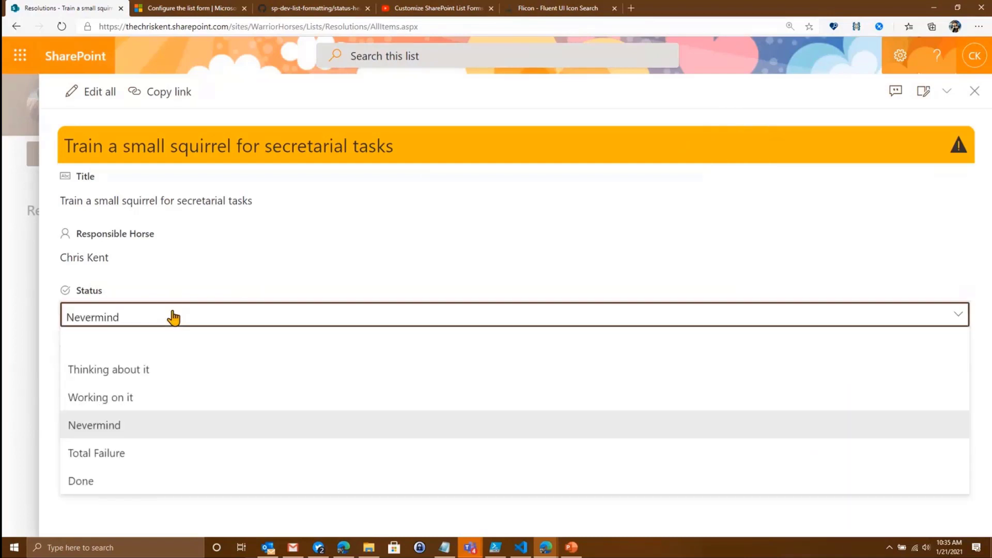
pyautogui.click(146, 369)
pyautogui.click(147, 321)
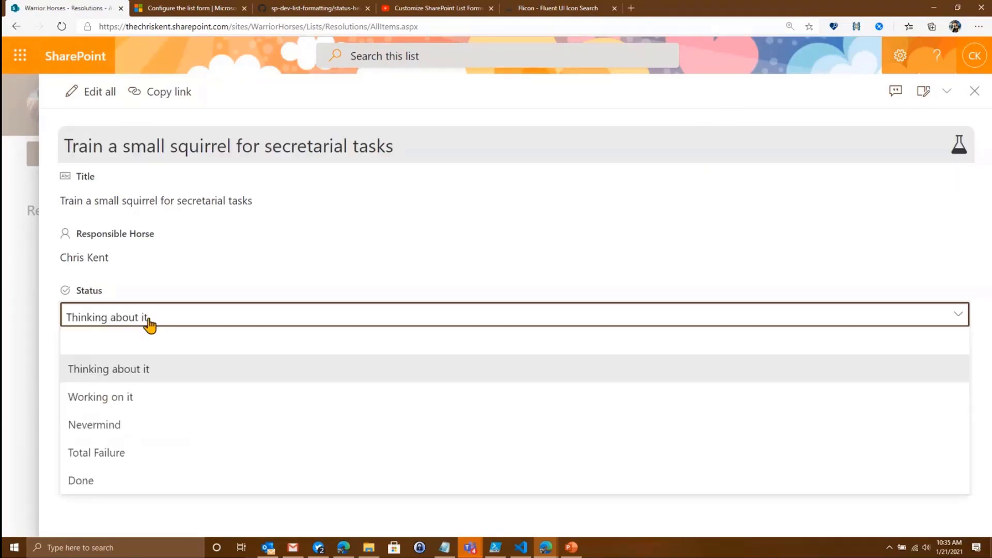
pyautogui.click(119, 456)
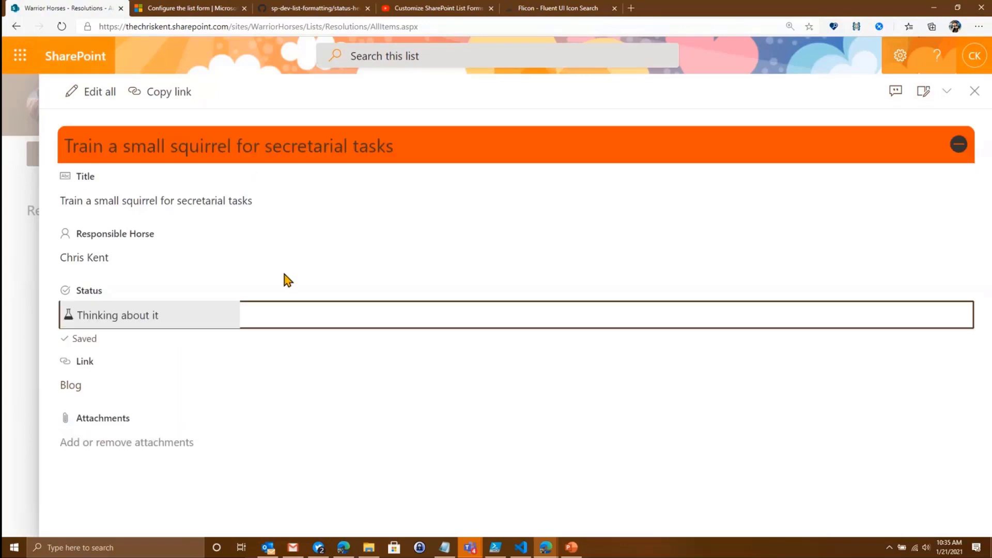
pyautogui.click(186, 326)
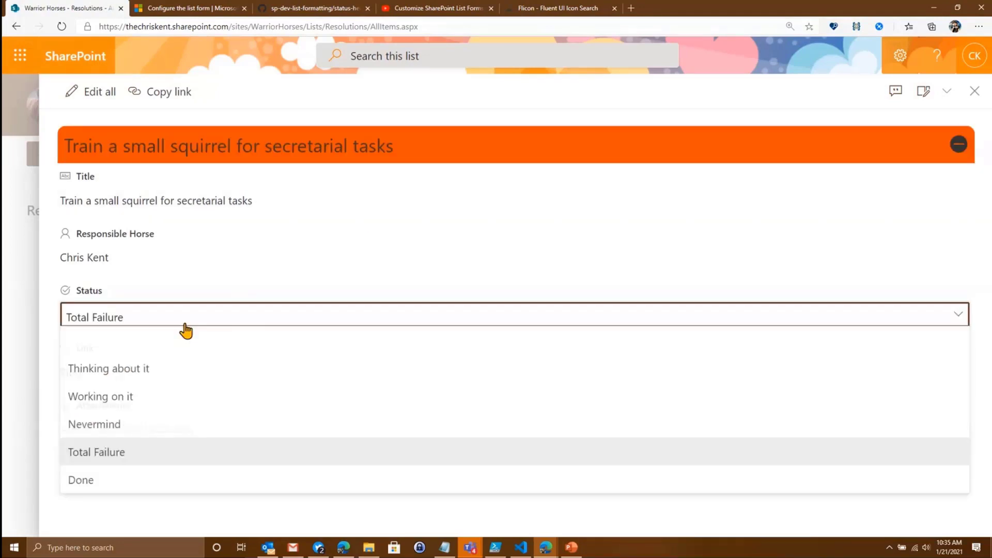
pyautogui.click(121, 482)
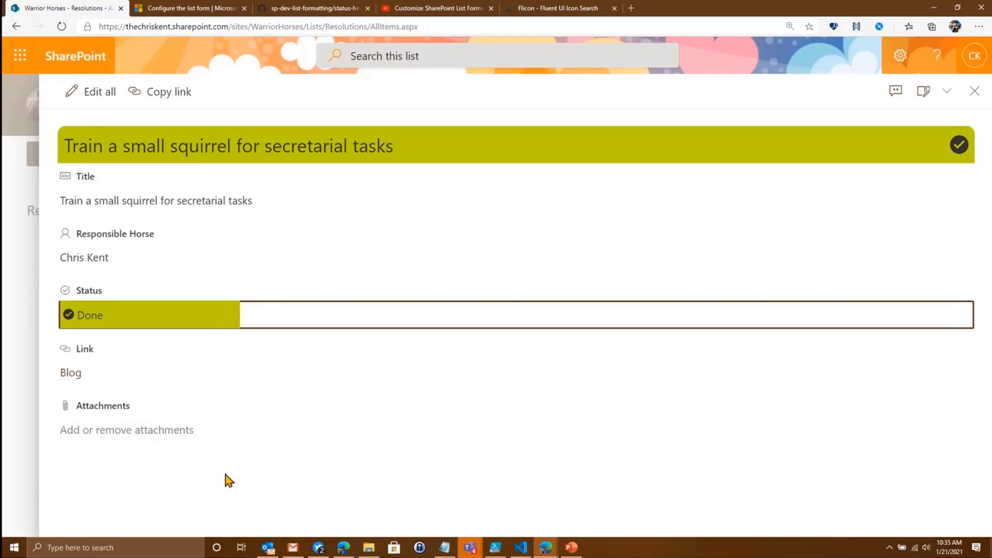
# Set the form layout formatting to apply to the Footer, then return to the GitHub sample
pyautogui.click(925, 92)
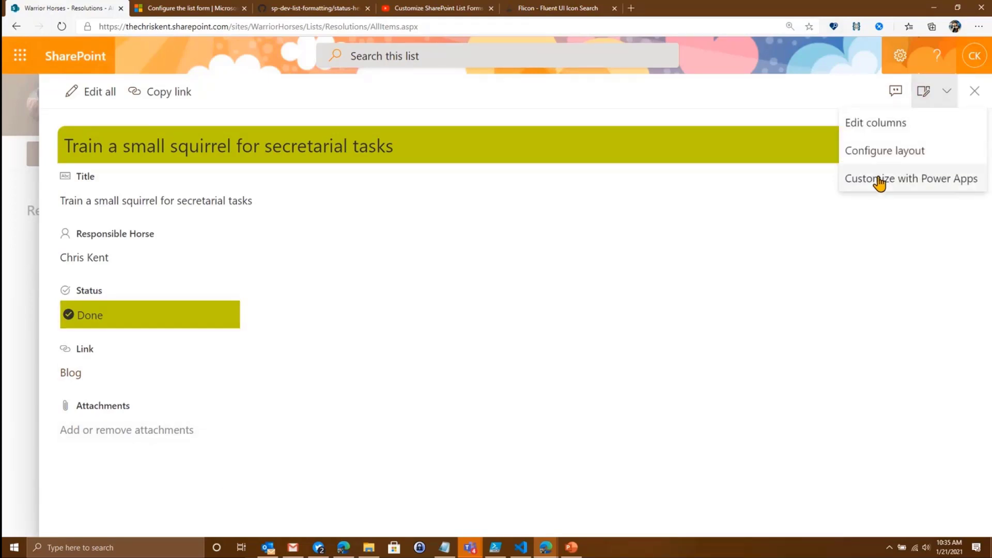
pyautogui.click(884, 155)
pyautogui.click(804, 203)
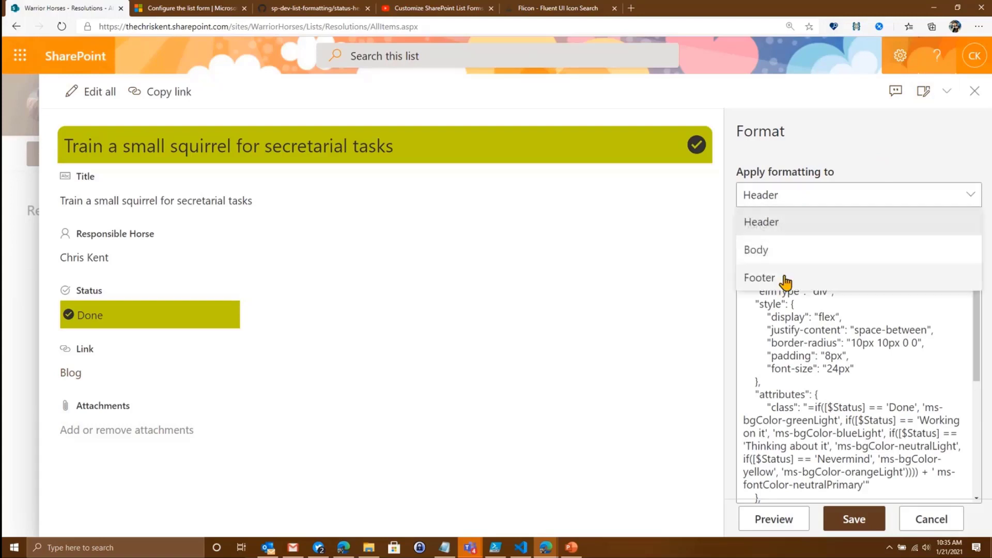
pyautogui.click(785, 282)
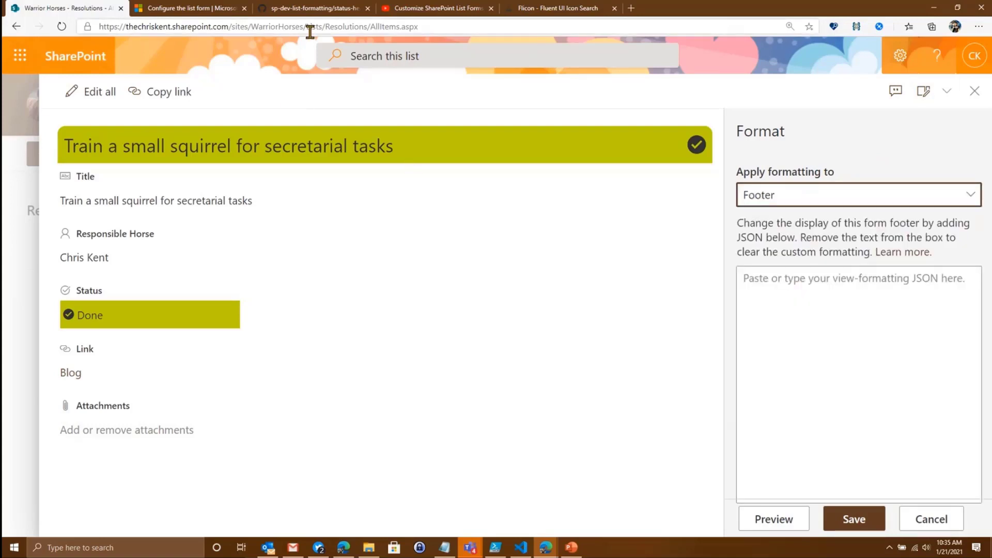
pyautogui.click(302, 9)
# Open the status-footer.json sample from the status-header-footer folder and select all its code
pyautogui.hotkey('alt', 'Left')
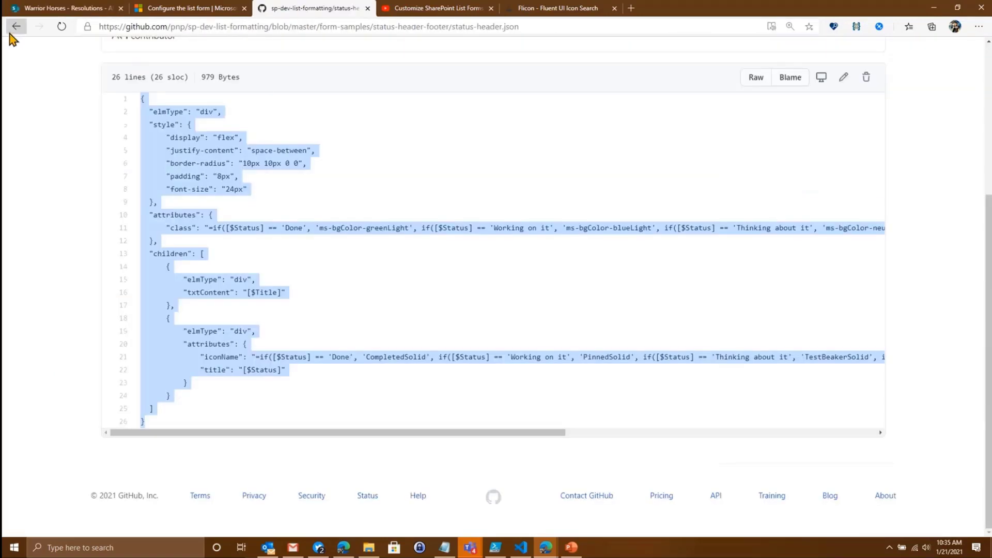
pyautogui.click(174, 279)
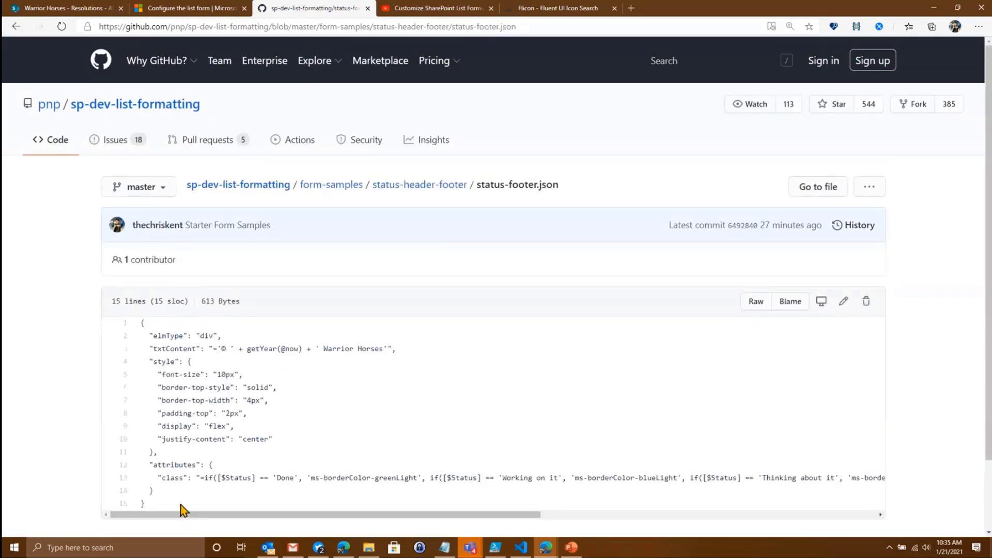
pyautogui.moveTo(182, 509); pyautogui.dragTo(124, 332)
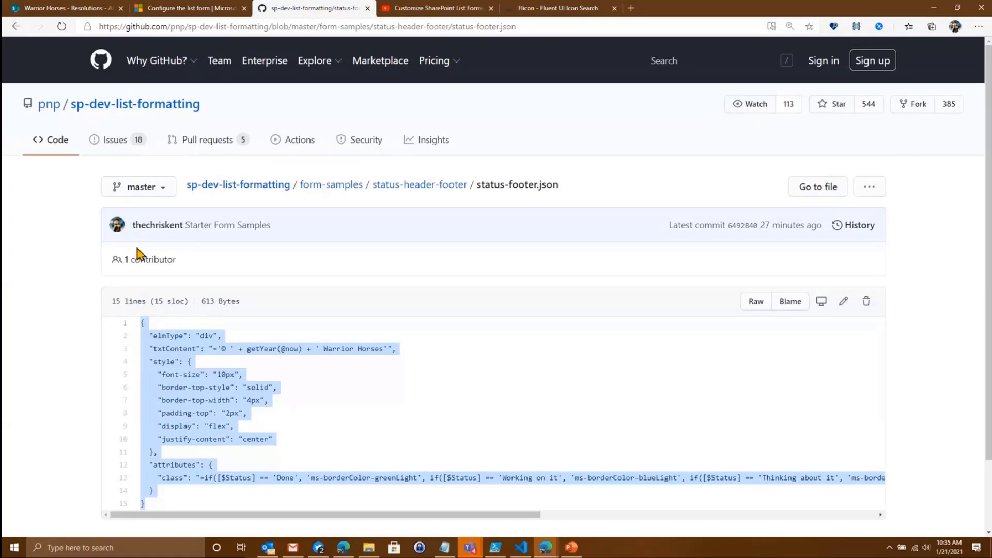
# Paste the status-footer JSON into the form's Footer format box, preview it and save
pyautogui.click(71, 12)
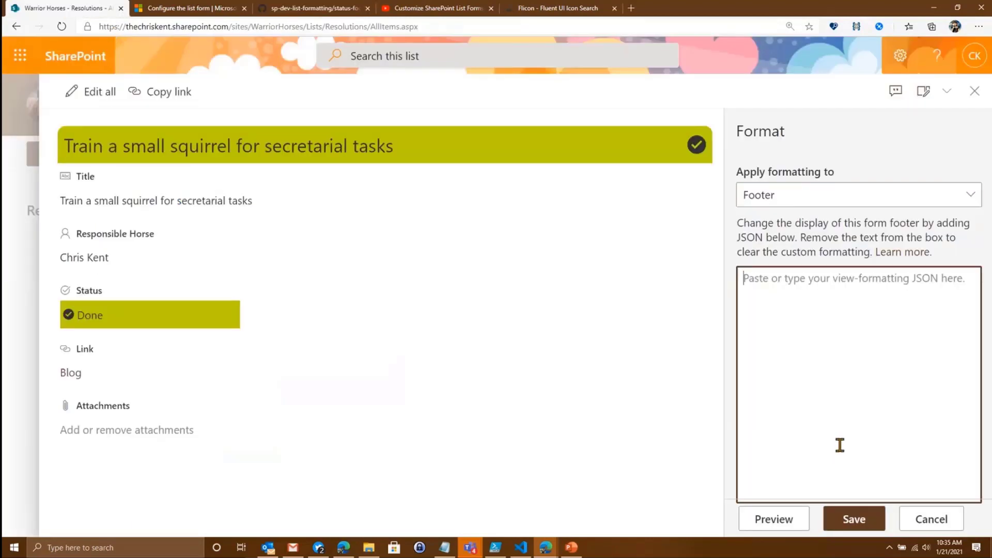
pyautogui.hotkey('ctrl', 'v')
pyautogui.scroll(5, 839, 443)
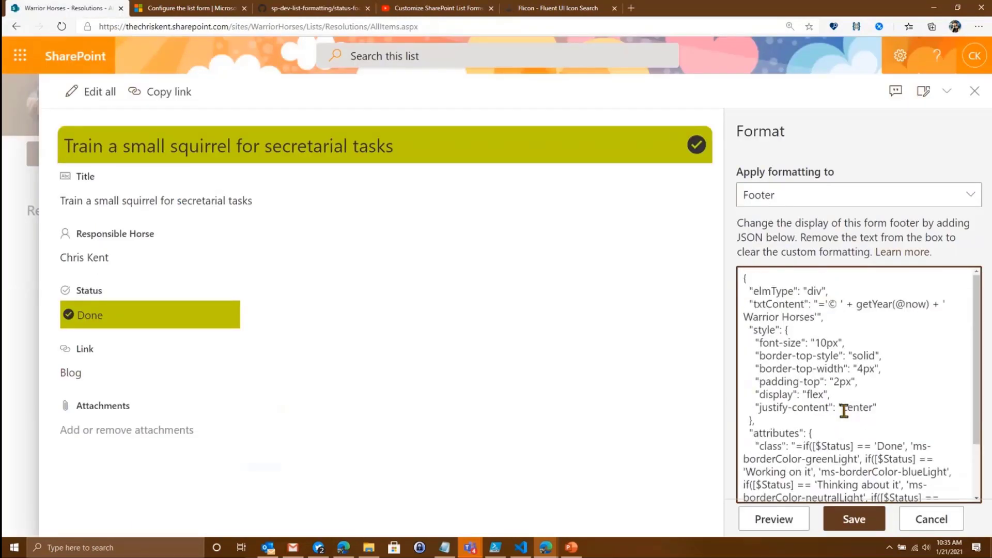
pyautogui.click(793, 522)
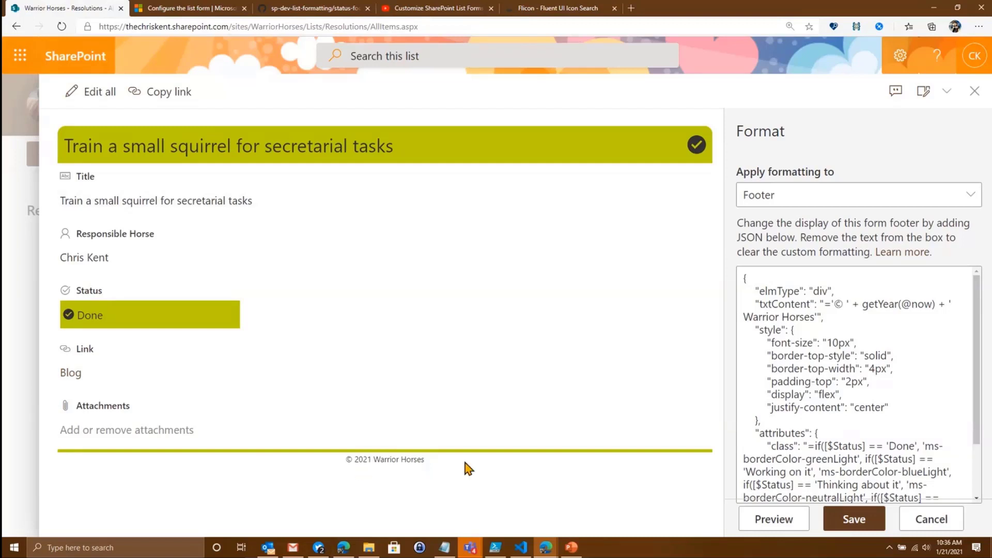
pyautogui.moveTo(862, 304); pyautogui.dragTo(940, 304)
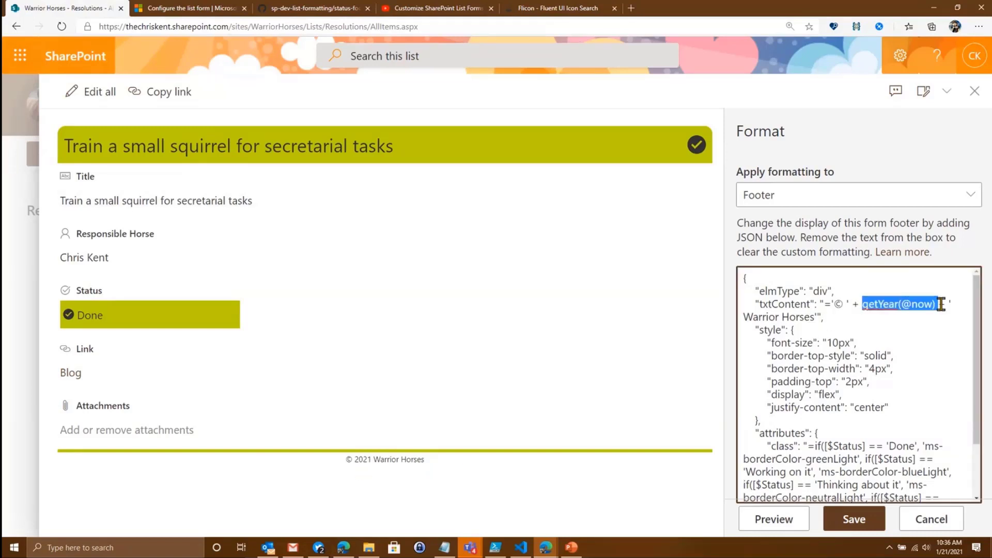
pyautogui.click(865, 316)
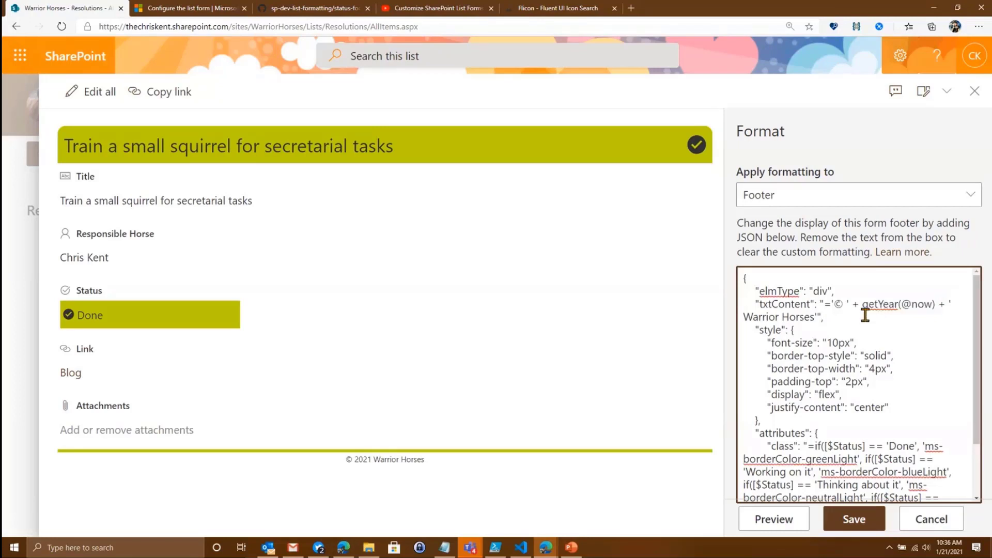
pyautogui.click(876, 520)
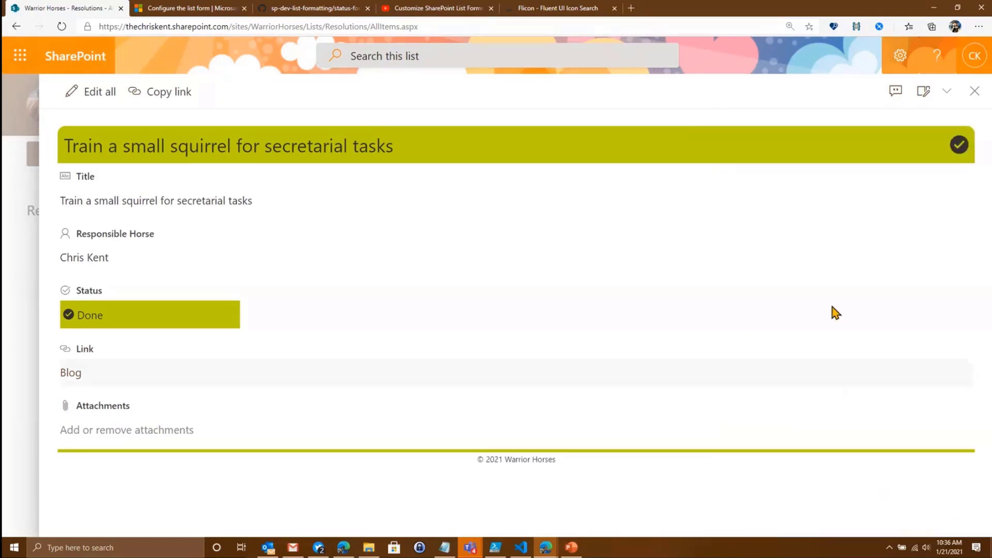
# Close the current item, open and dismiss 'Murder n stuff', then open 'Eat less Apples, more Oats'
pyautogui.click(975, 91)
pyautogui.click(108, 324)
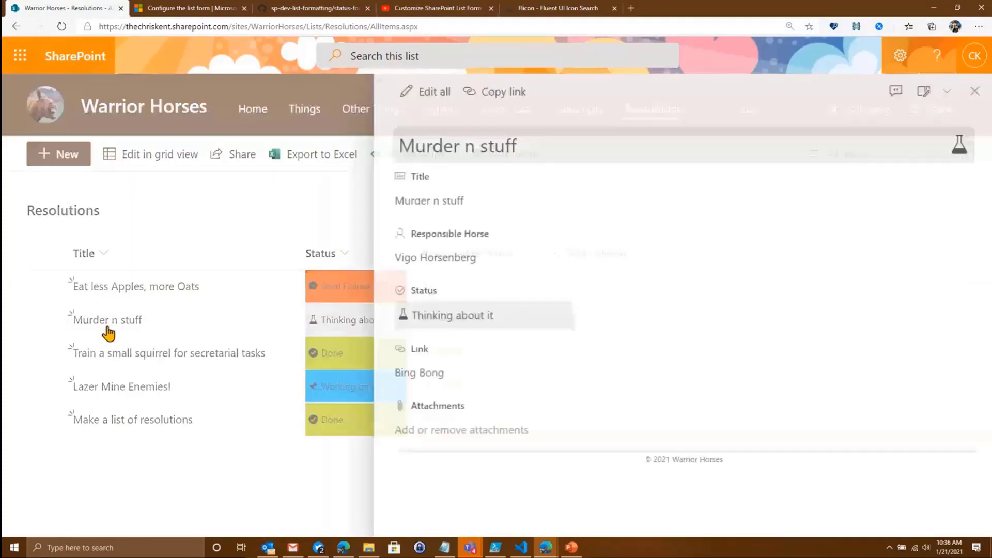
pyautogui.click(110, 289)
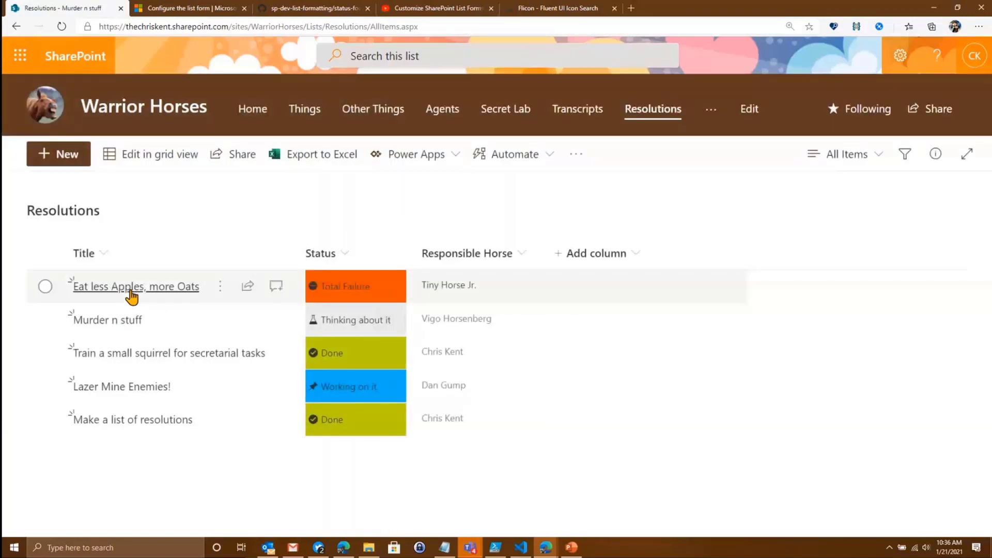
pyautogui.click(130, 289)
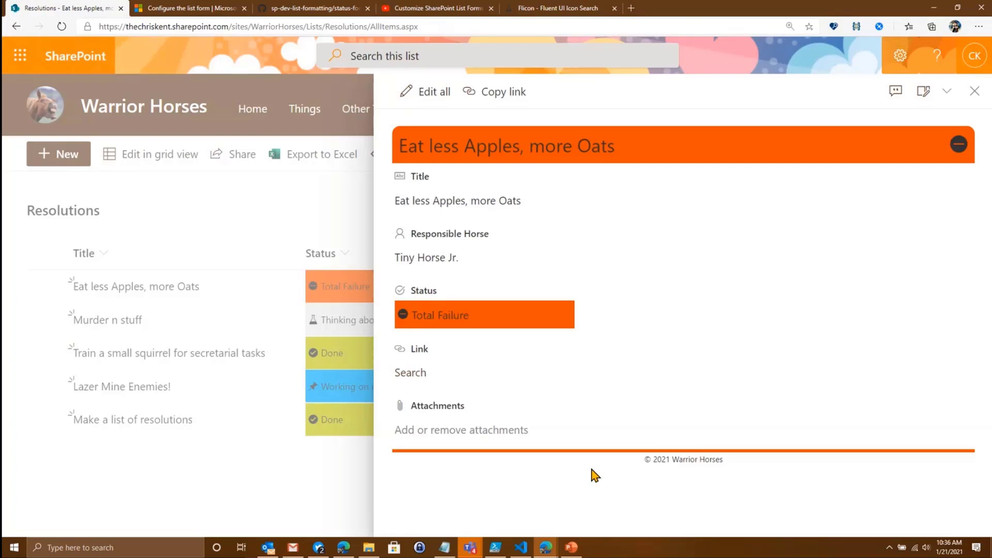
# Open column-samples > generic-rowactions > delete.json in the GitHub repository and select its JSON
pyautogui.click(340, 11)
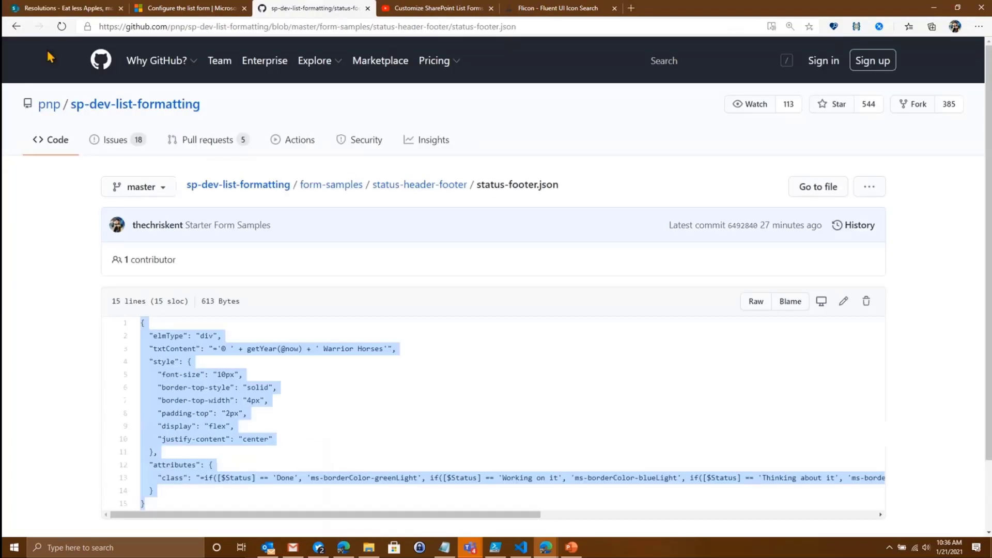
pyautogui.click(57, 145)
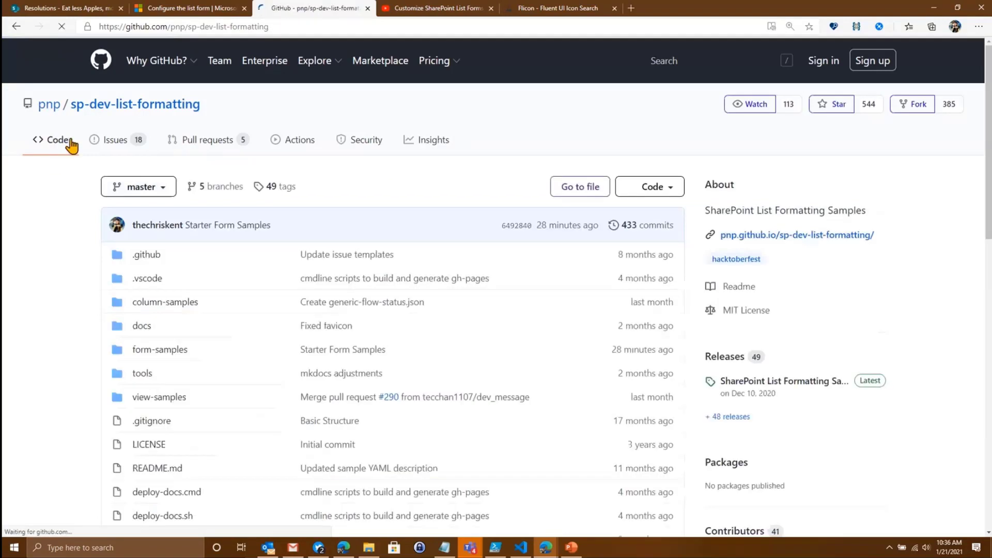
pyautogui.click(161, 308)
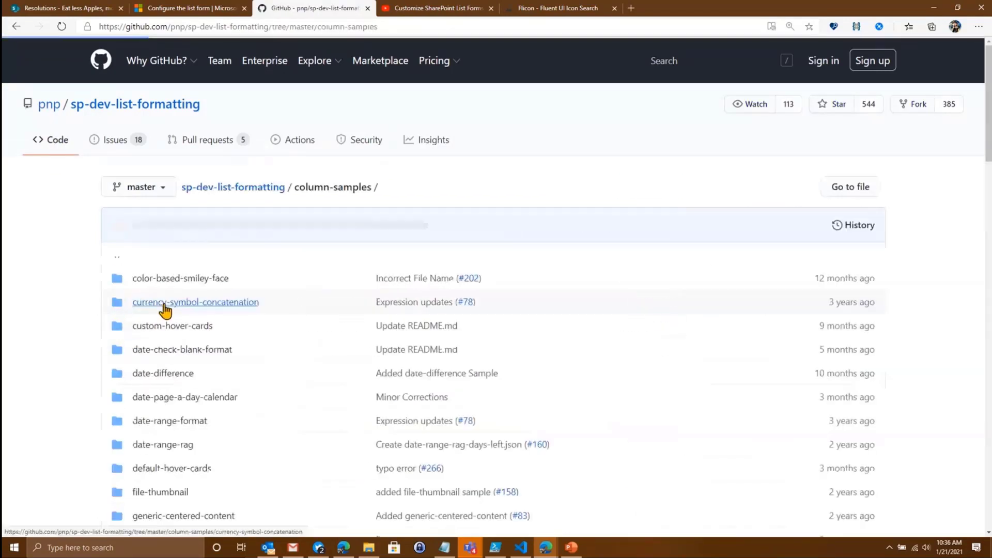
pyautogui.scroll(-5, 189, 334)
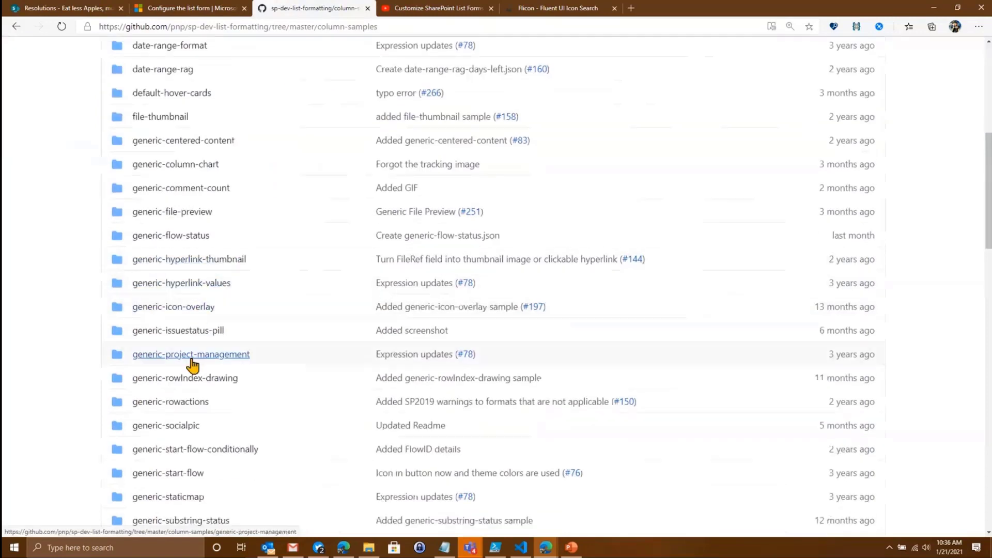
pyautogui.click(187, 403)
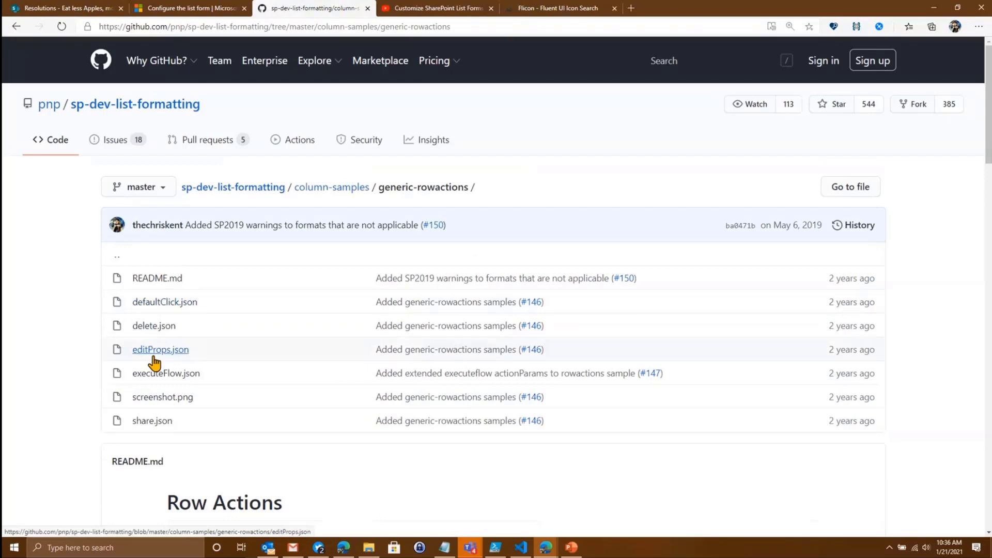
pyautogui.click(152, 326)
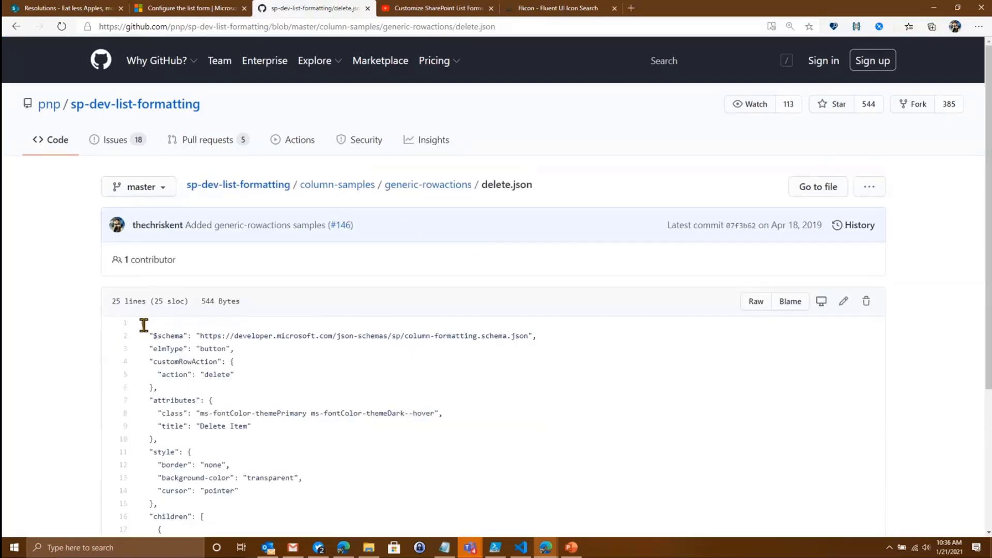
pyautogui.moveTo(148, 326); pyautogui.dragTo(182, 433)
pyautogui.scroll(-4, 184, 404)
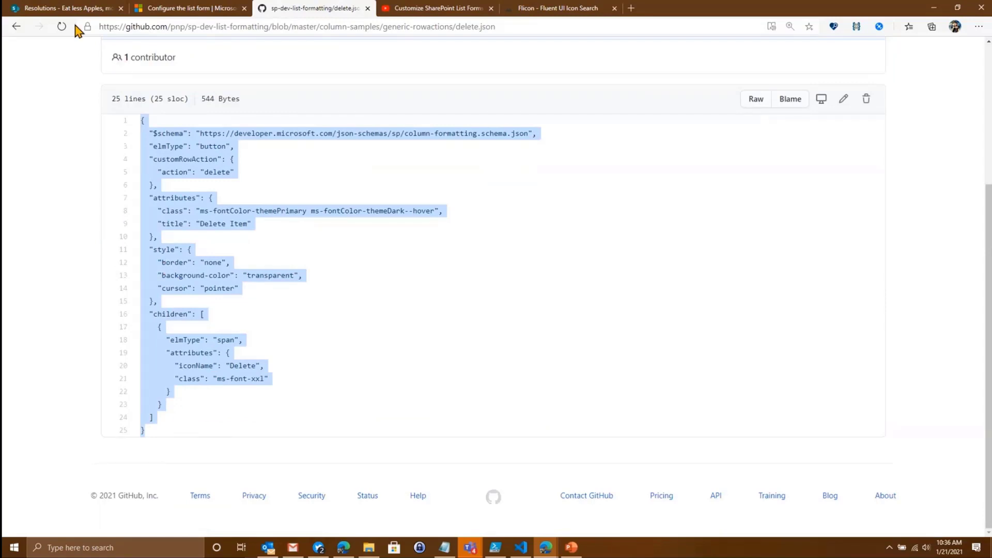
# Close the open item and bring up advanced JSON formatting for the Responsible Horse column
pyautogui.click(72, 11)
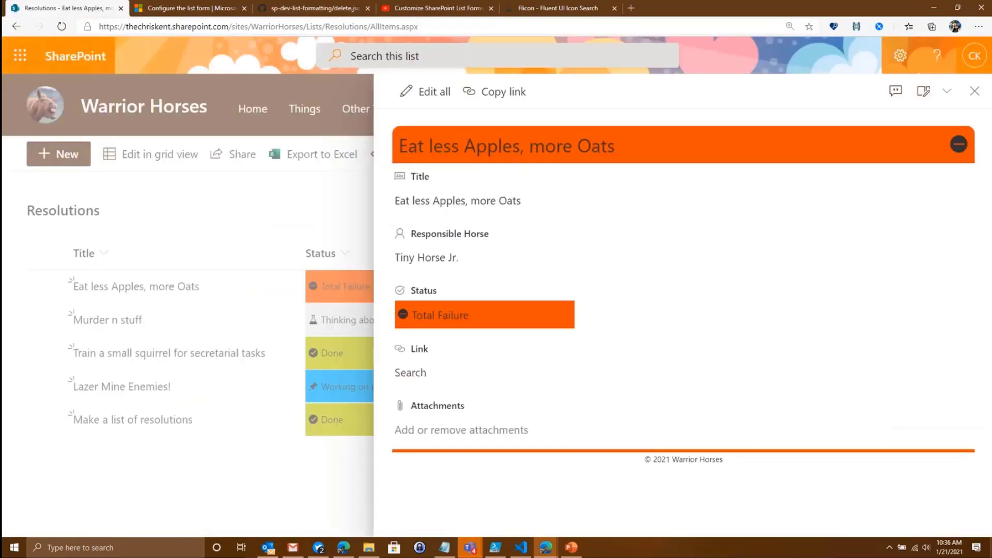
pyautogui.click(274, 229)
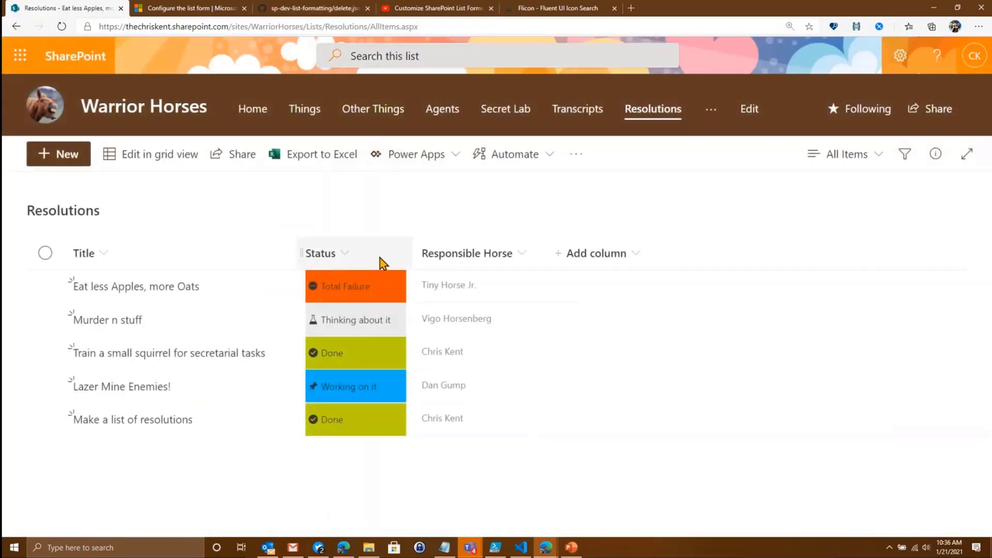
pyautogui.click(456, 255)
pyautogui.click(510, 395)
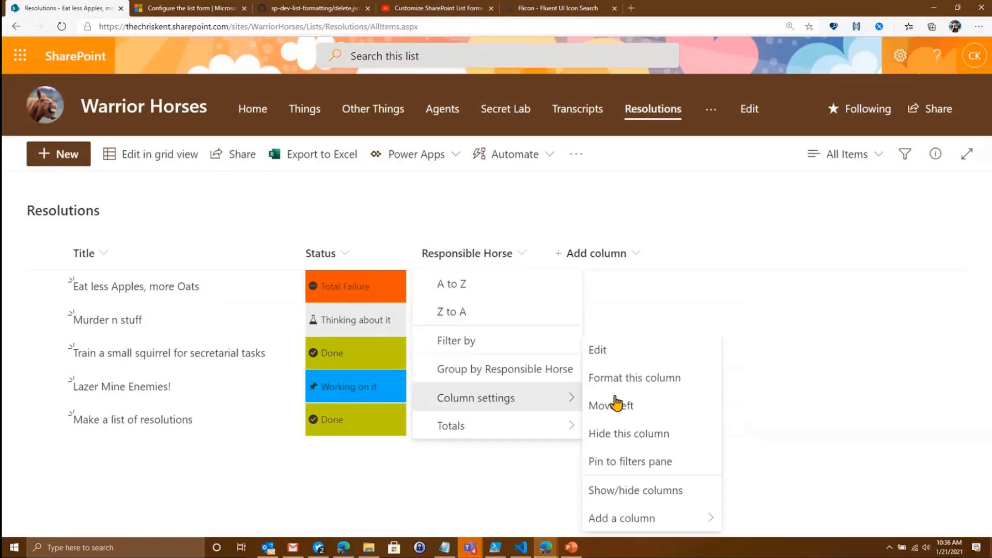
pyautogui.click(644, 380)
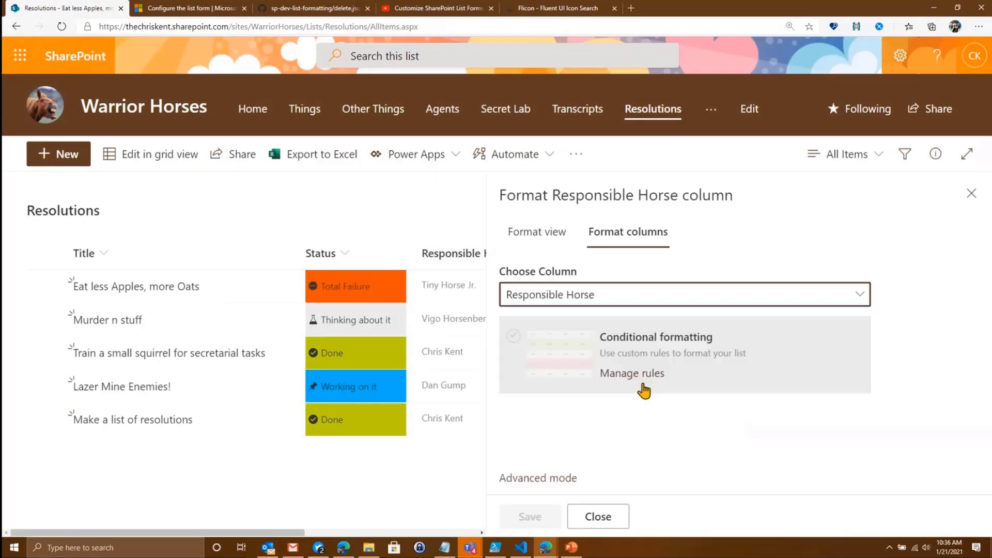
pyautogui.click(563, 477)
# Replace the template with the delete.json code, preview and save it, and close the panel
pyautogui.click(586, 423)
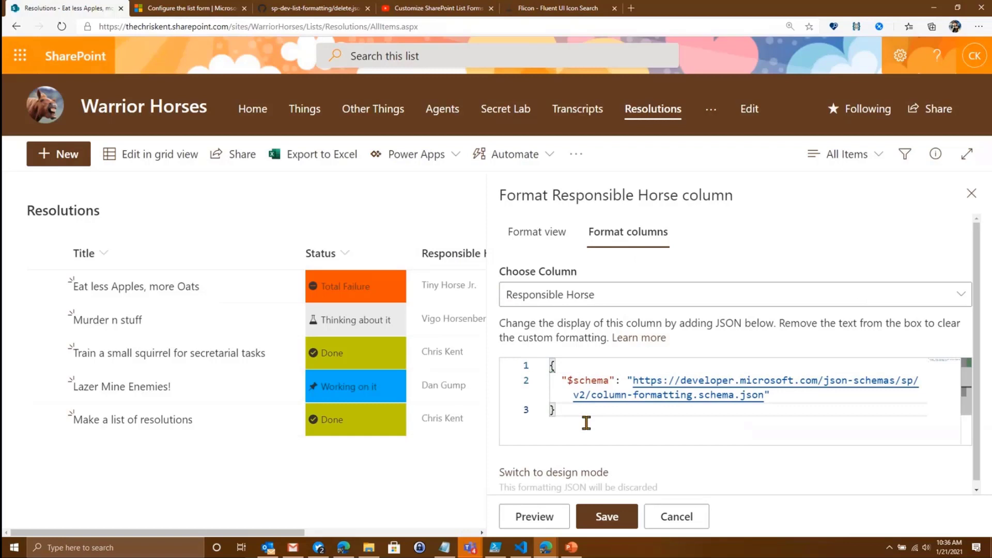
pyautogui.hotkey('ctrl', 'a')
pyautogui.hotkey('ctrl', 'v')
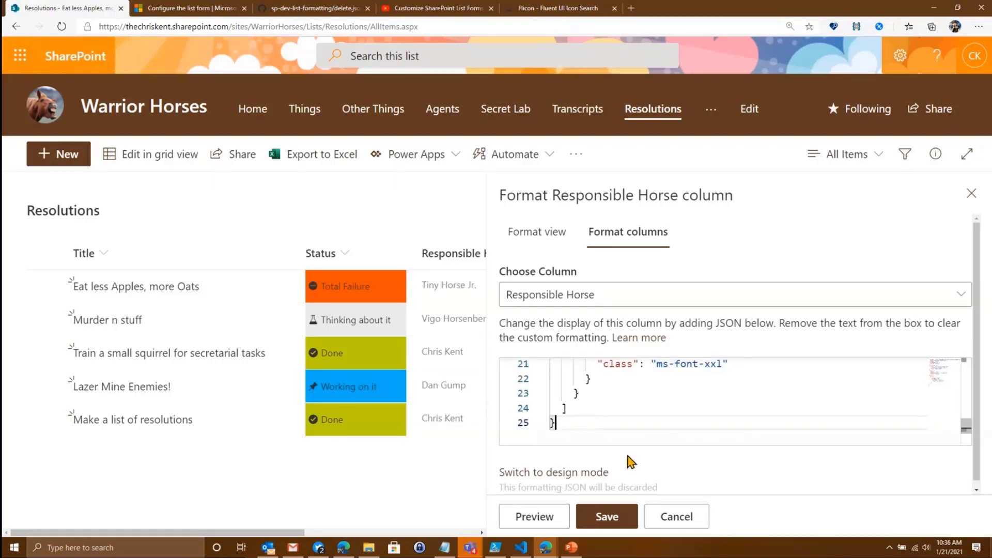
pyautogui.click(566, 517)
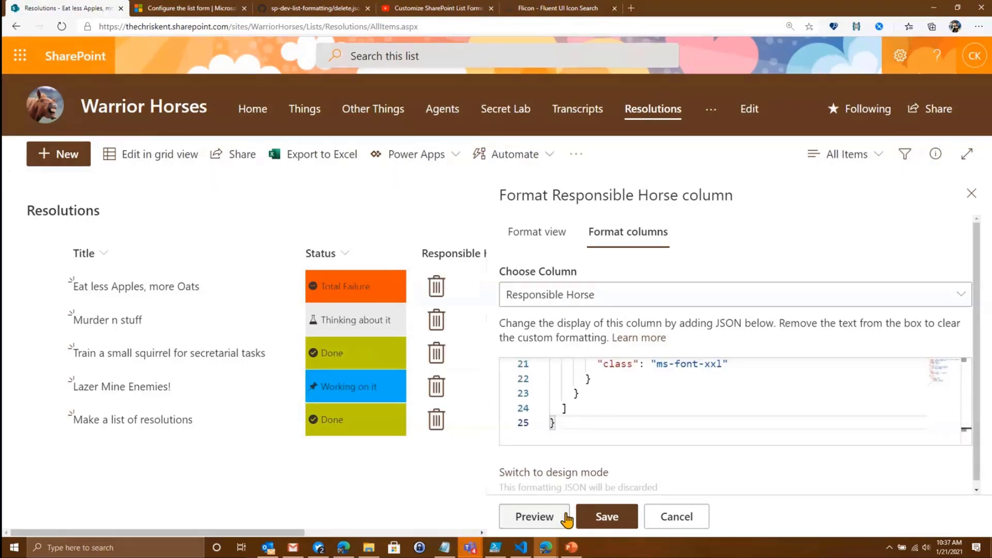
pyautogui.click(610, 520)
pyautogui.click(971, 194)
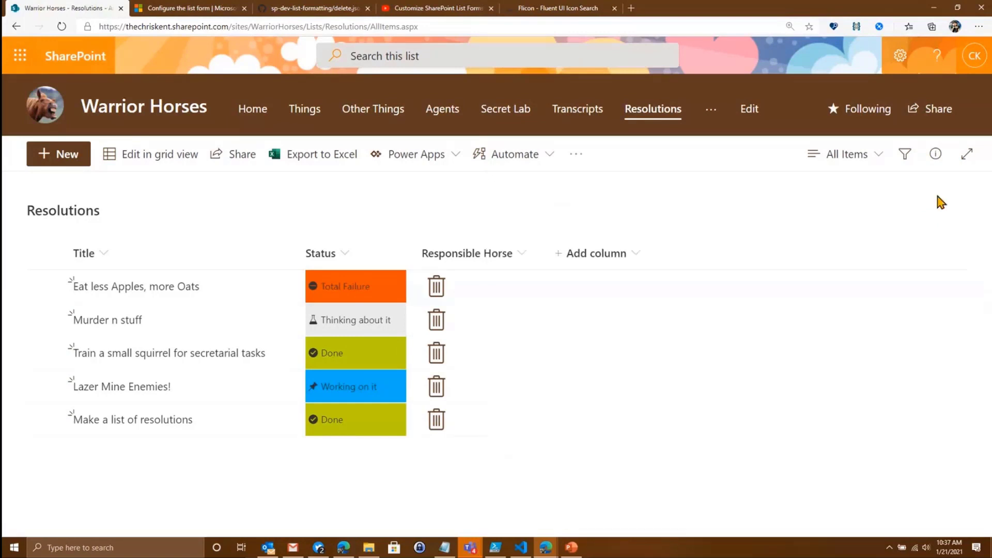
# Cancel a trash-can delete on 'Train a small squirrel', then open 'Eat less Apples, more Oats'
pyautogui.click(437, 354)
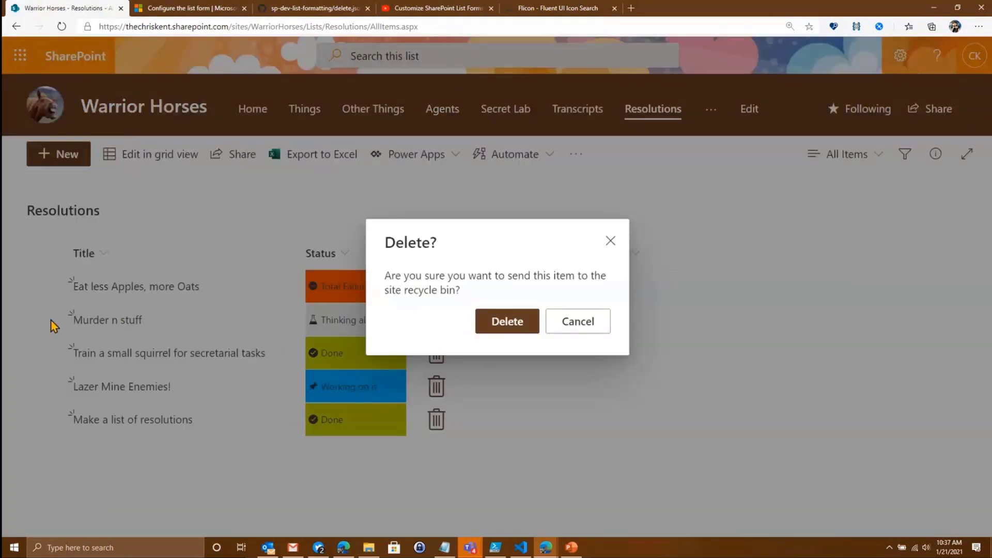
pyautogui.click(573, 324)
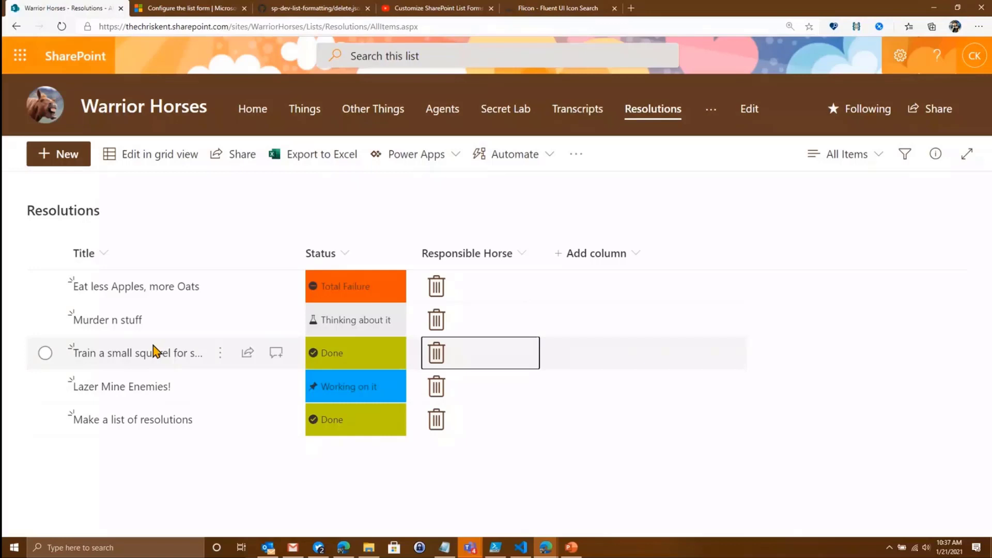
pyautogui.click(127, 291)
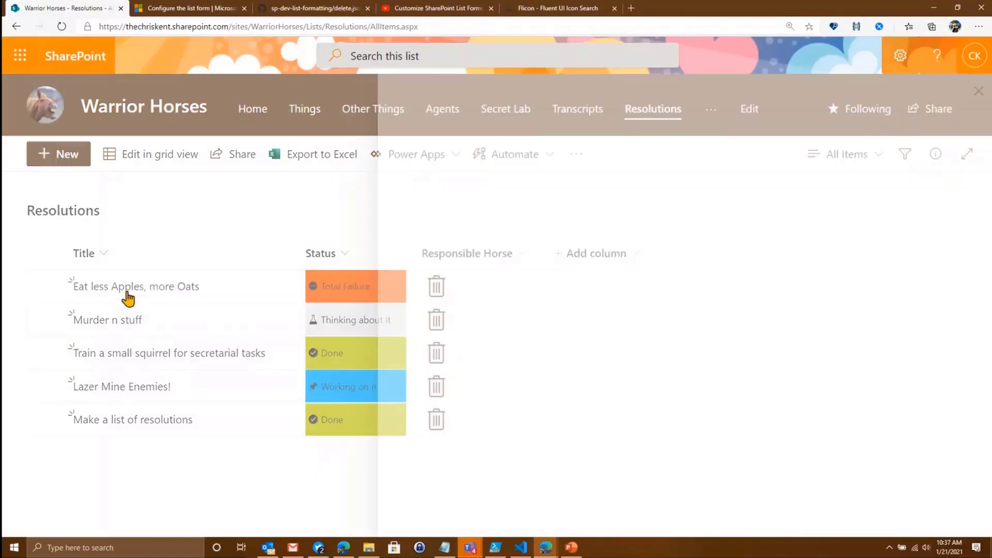
pyautogui.click(411, 262)
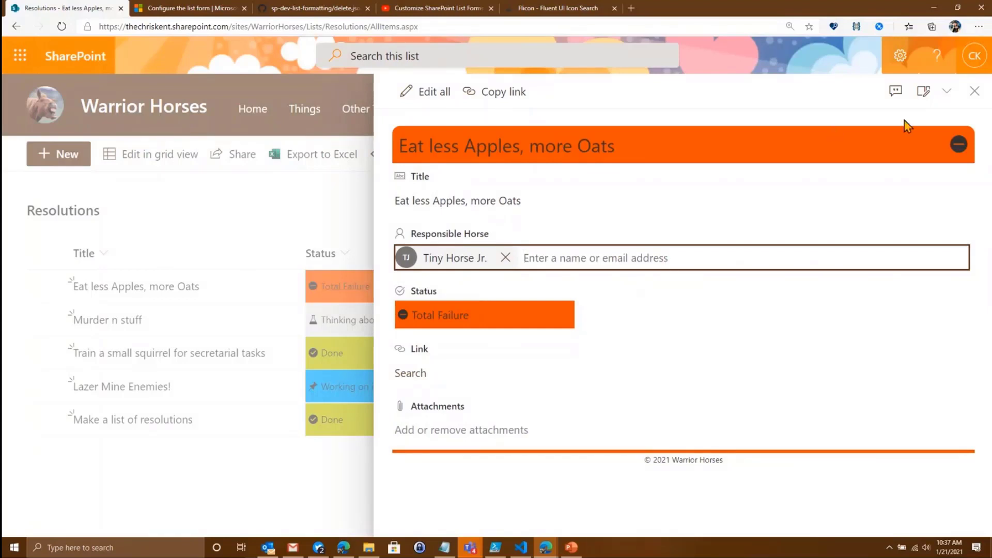
# Replace the form's Header format JSON with the delete-button code and preview it
pyautogui.click(924, 98)
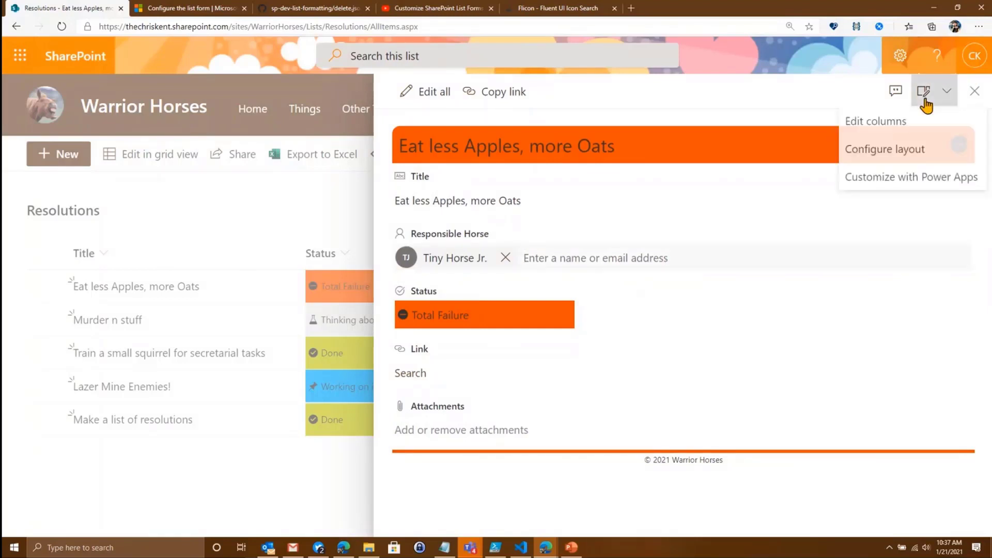
pyautogui.click(896, 157)
pyautogui.click(785, 408)
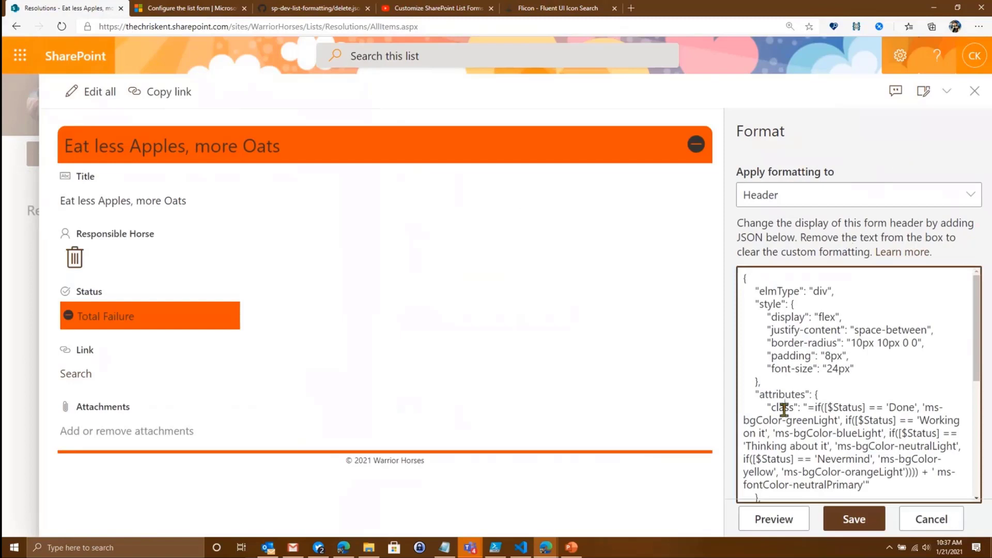
pyautogui.hotkey('ctrl', 'a')
pyautogui.hotkey('ctrl', 'v')
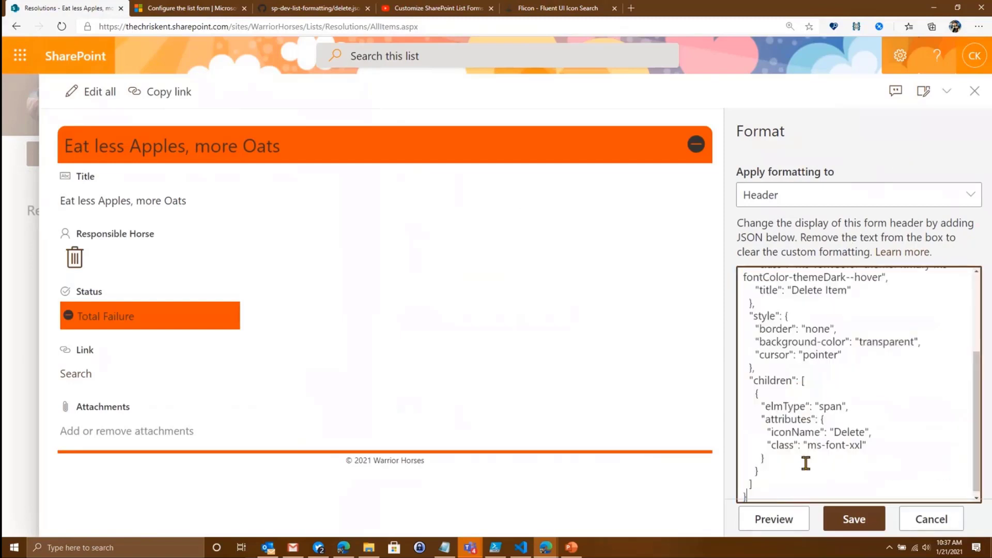
pyautogui.click(794, 533)
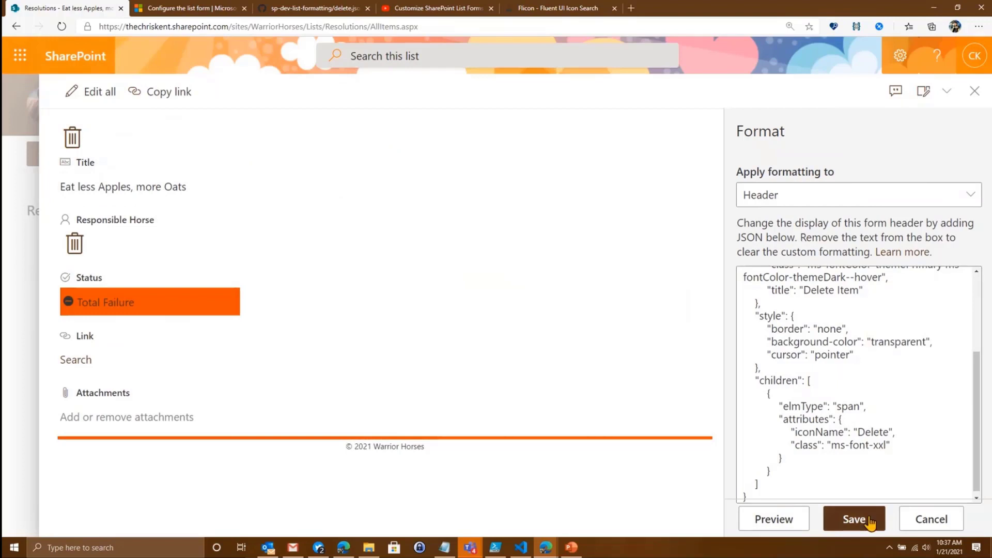
# Test the header's trash-can button, then close the form formatting without saving
pyautogui.click(75, 143)
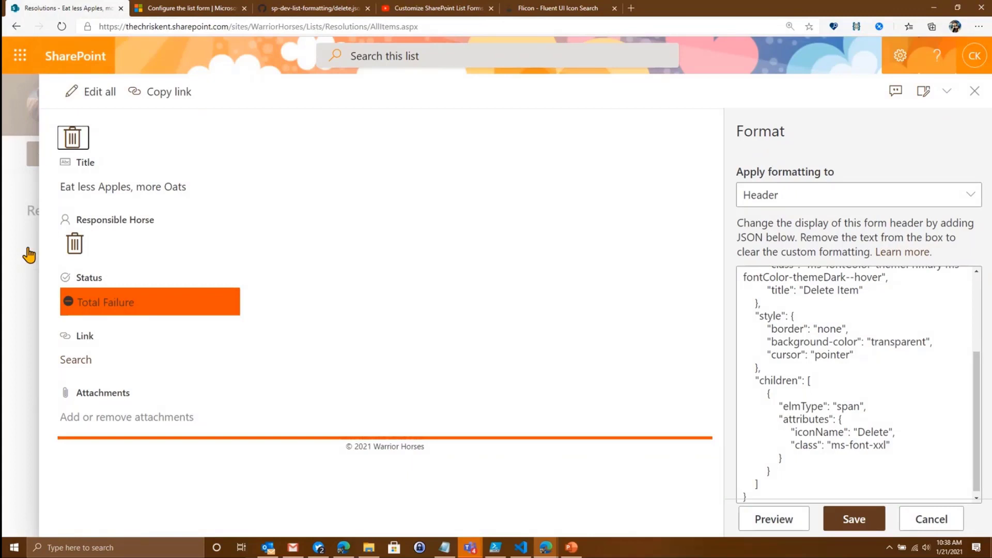
pyautogui.click(831, 460)
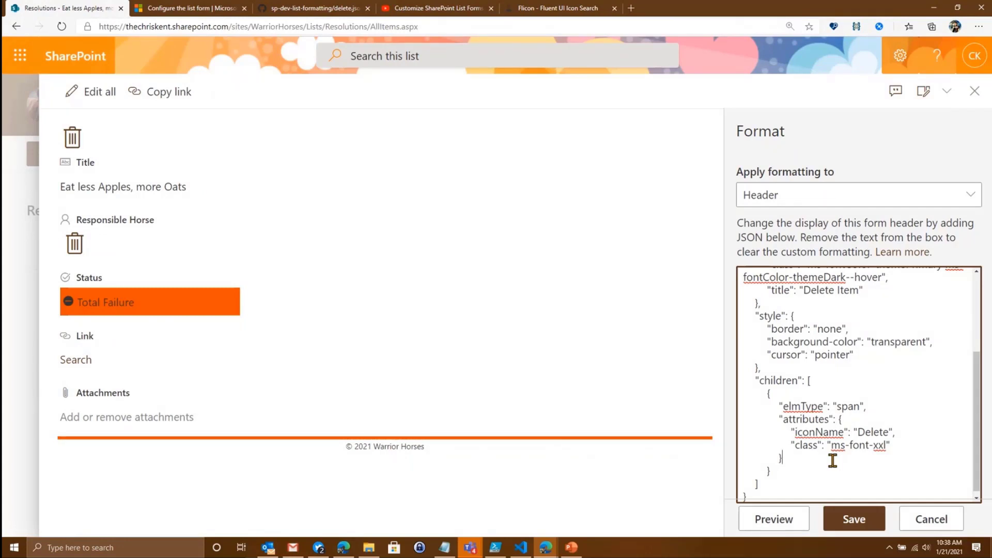
pyautogui.click(931, 519)
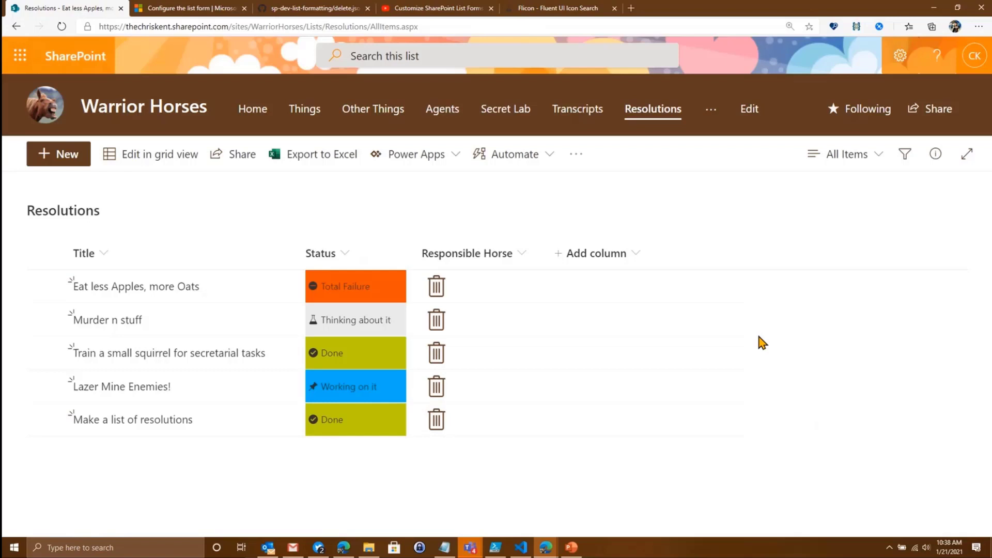
# Open 'Eat less Apples, more Oats', check its form options, then close the item panel
pyautogui.click(194, 291)
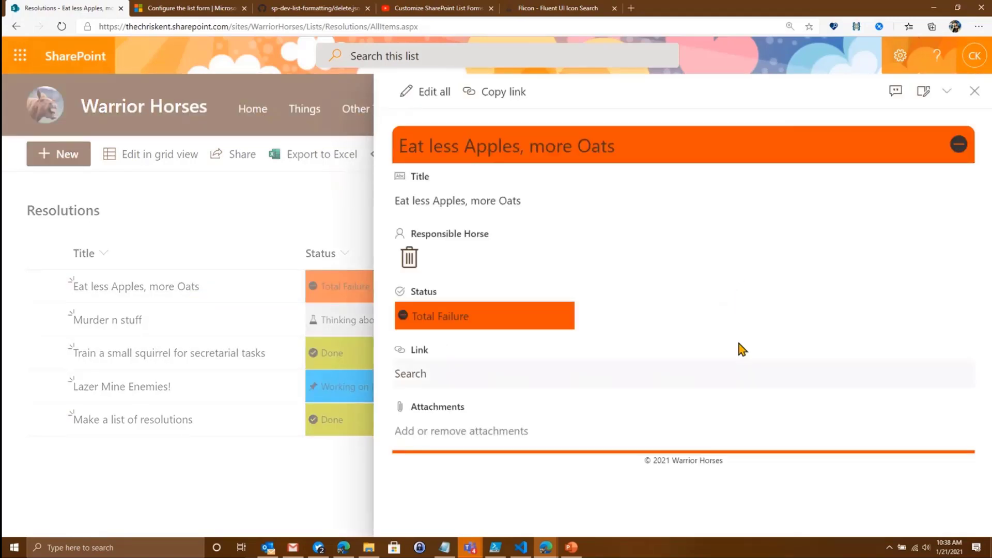
pyautogui.click(938, 91)
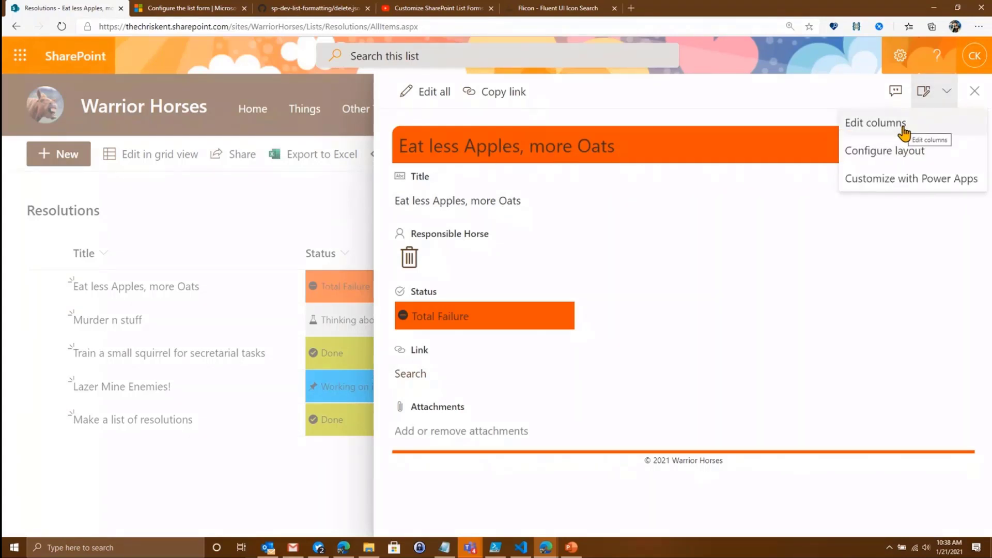
pyautogui.click(975, 91)
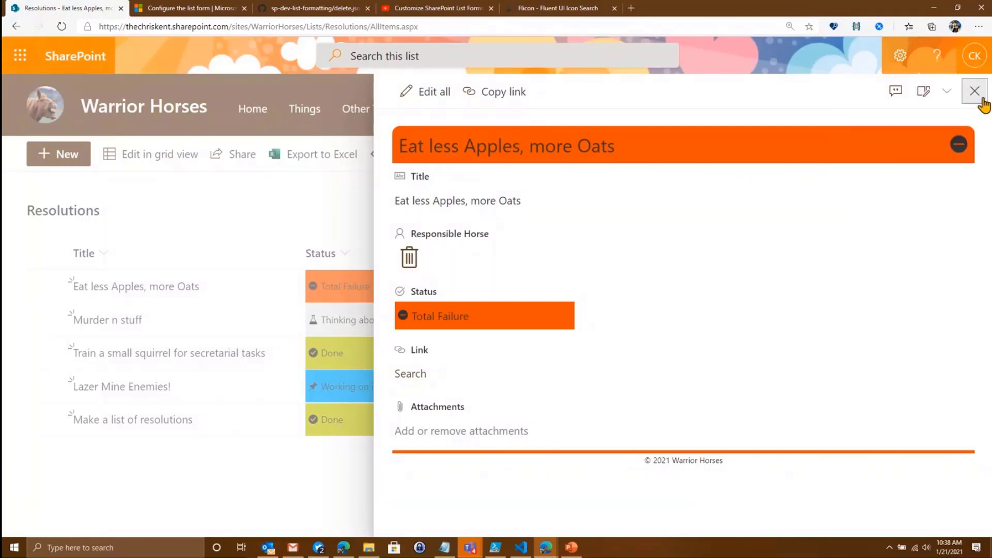
# Delete all formatting JSON from the Responsible Horse column, save, and close the panel
pyautogui.click(511, 259)
pyautogui.moveTo(569, 404)
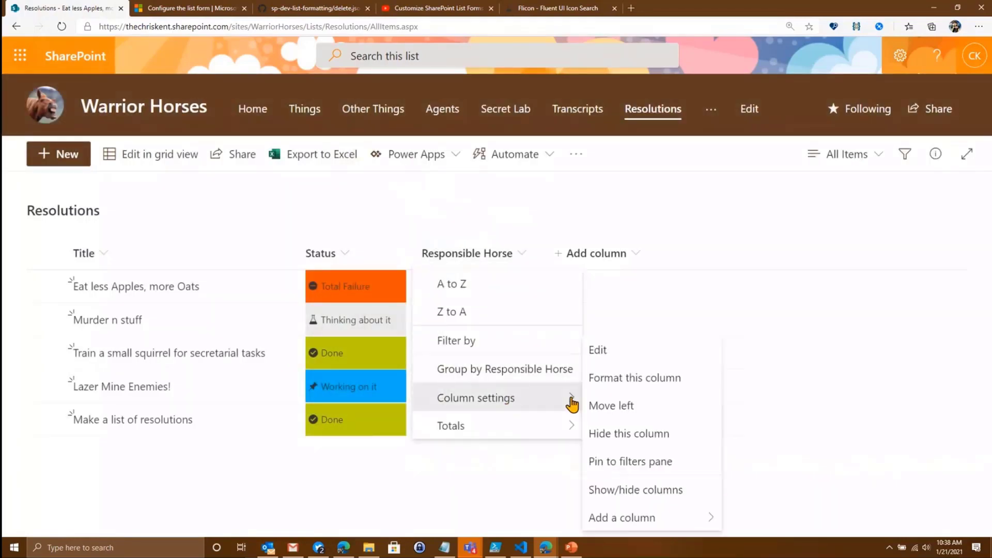
pyautogui.click(625, 376)
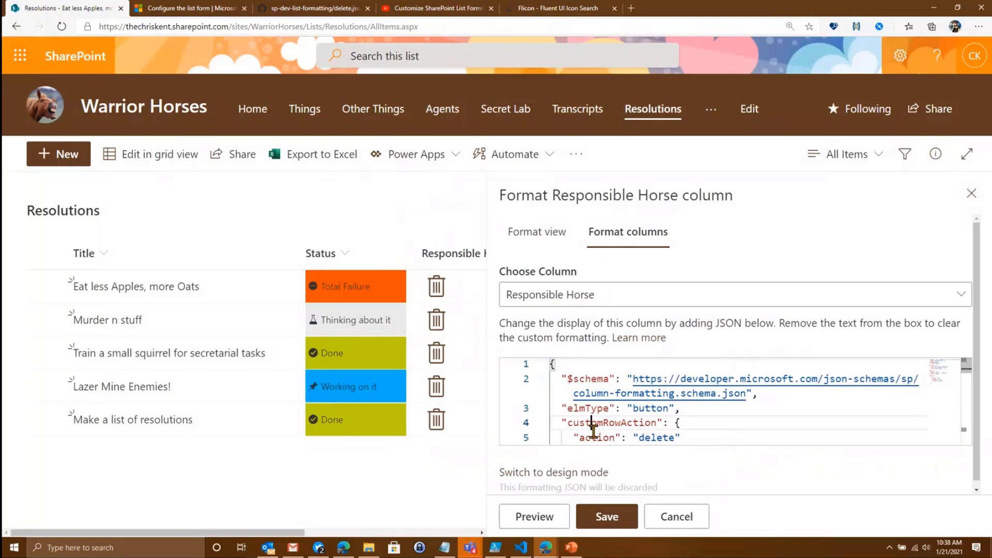
pyautogui.hotkey('ctrl', 'a')
pyautogui.press('Delete')
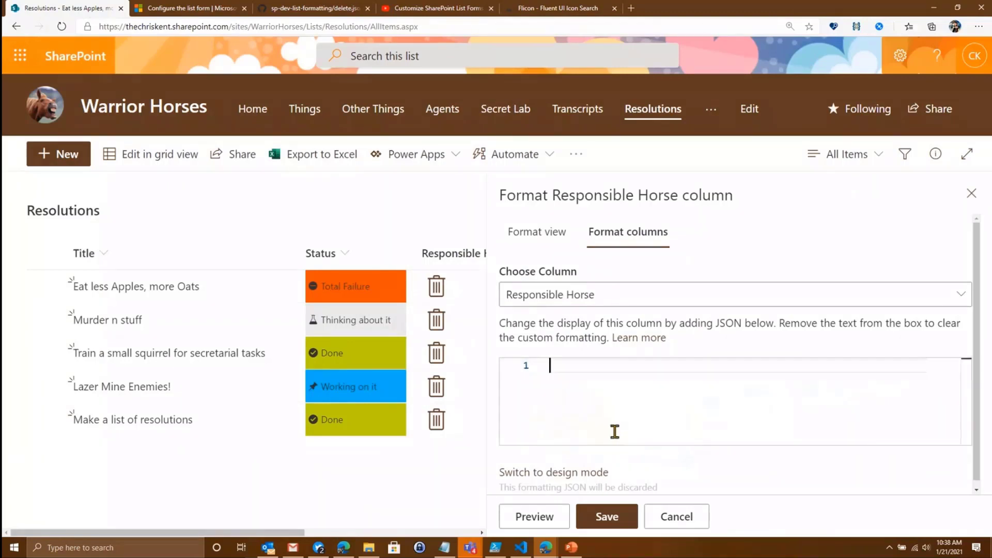
pyautogui.click(606, 516)
pyautogui.click(972, 194)
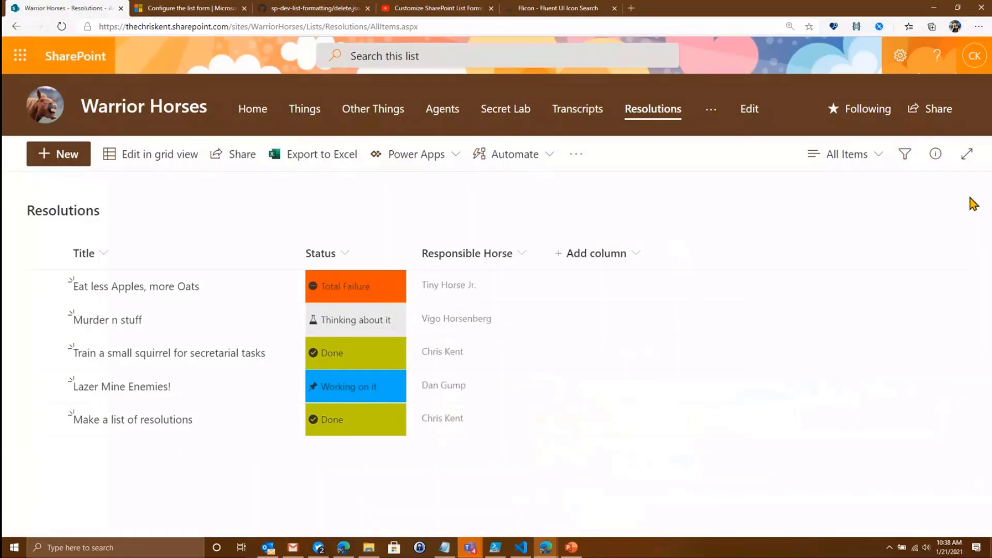
# Open 'Eat less Apples, more Oats' and hide the Link field from the form's columns
pyautogui.click(103, 288)
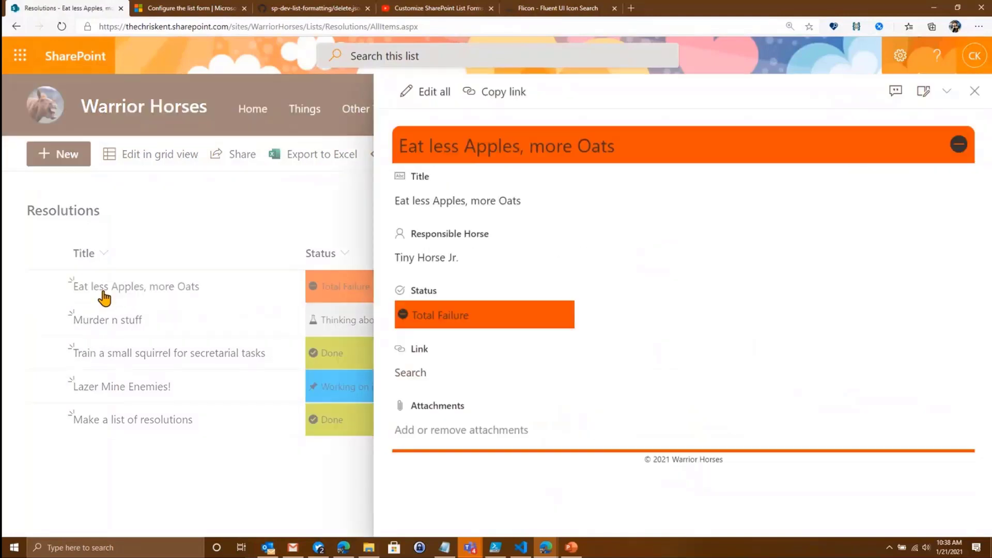
pyautogui.click(925, 92)
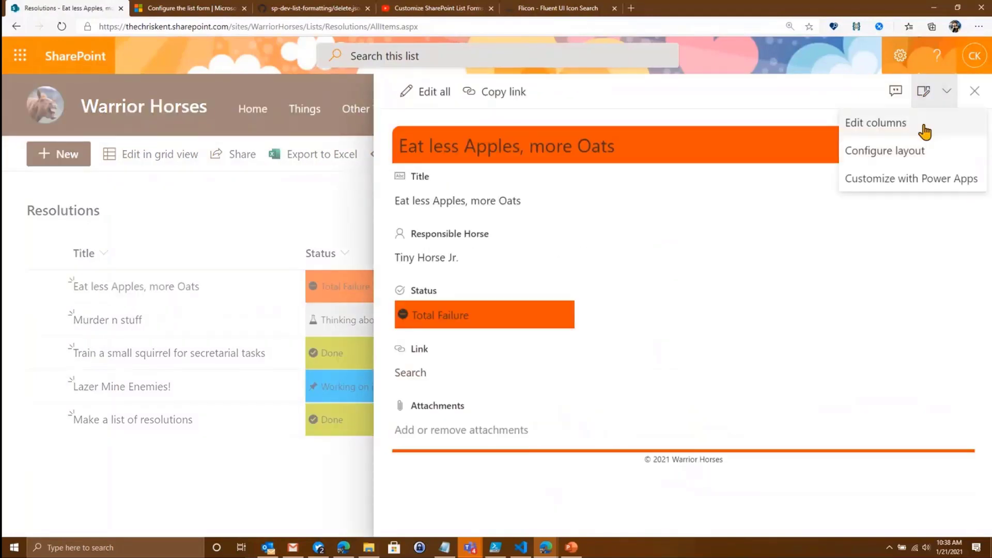
pyautogui.click(863, 125)
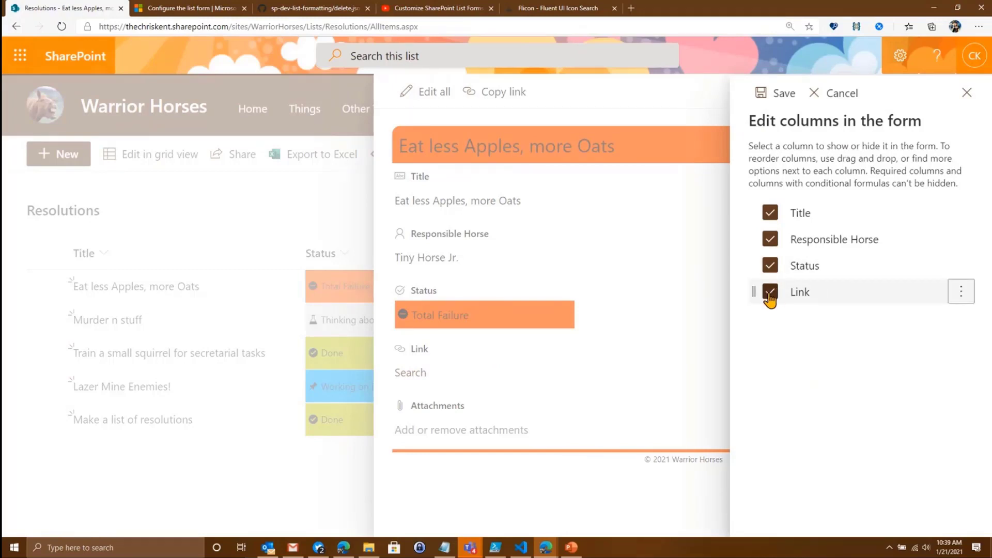
pyautogui.click(770, 293)
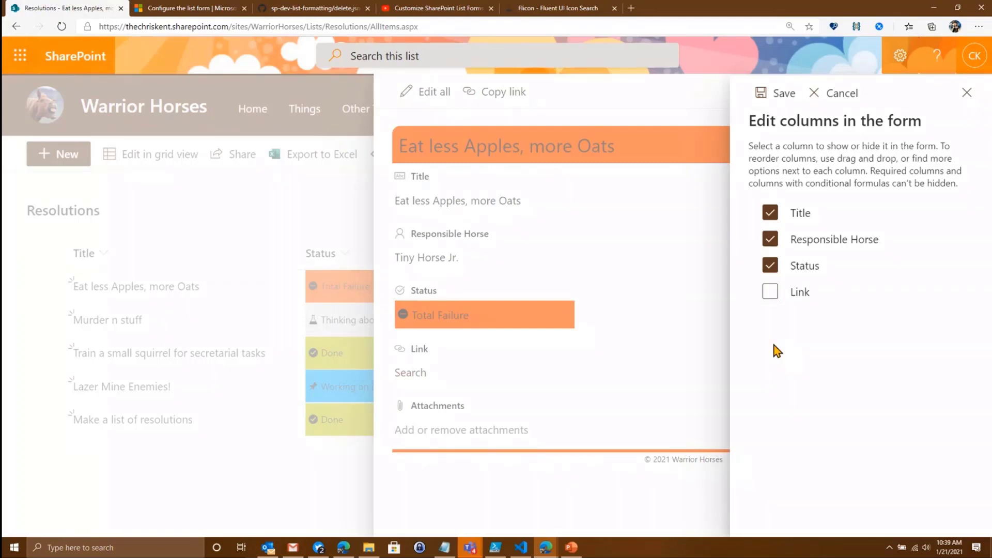
pyautogui.click(776, 94)
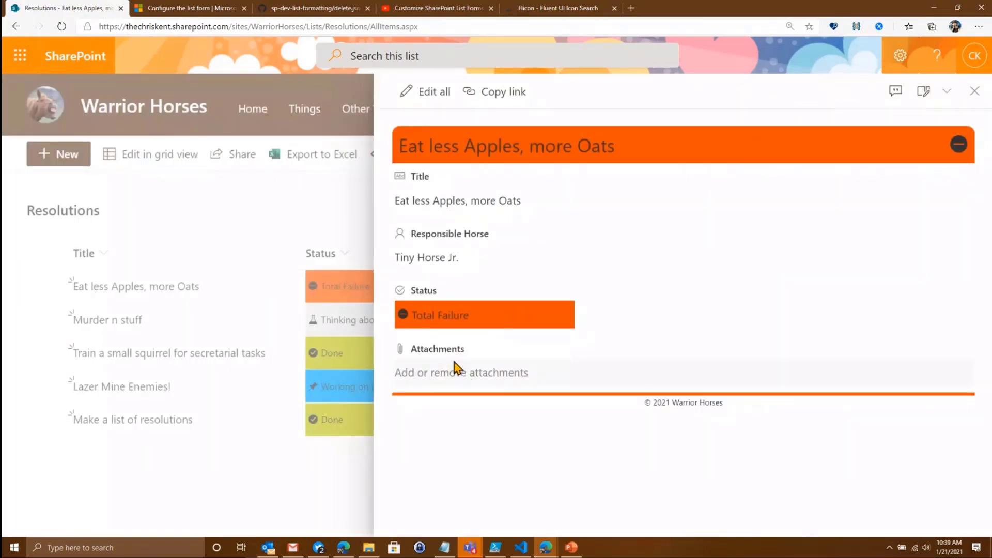
# Show the Link field again, move it above Status, and save the form columns
pyautogui.click(928, 92)
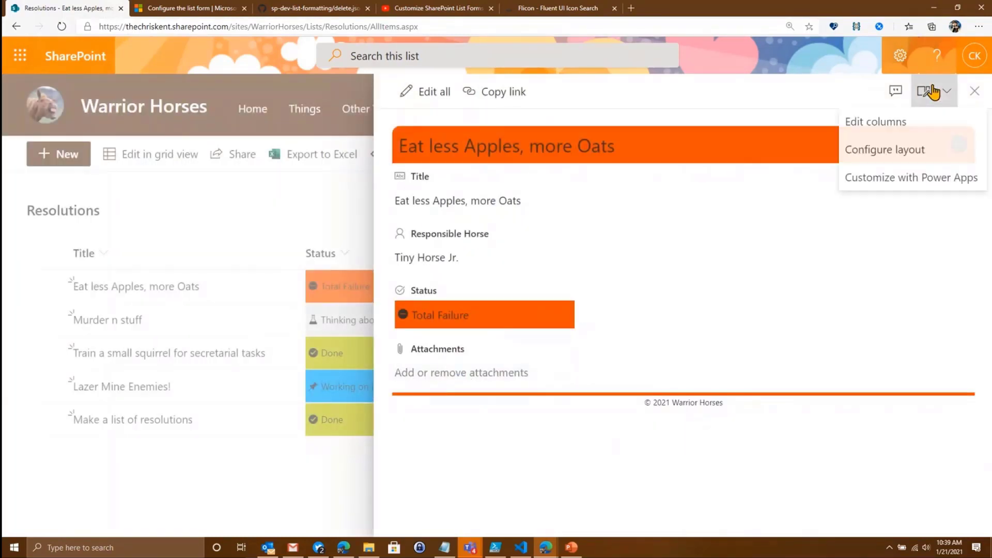
pyautogui.click(915, 125)
pyautogui.click(772, 293)
pyautogui.moveTo(837, 291); pyautogui.dragTo(834, 257)
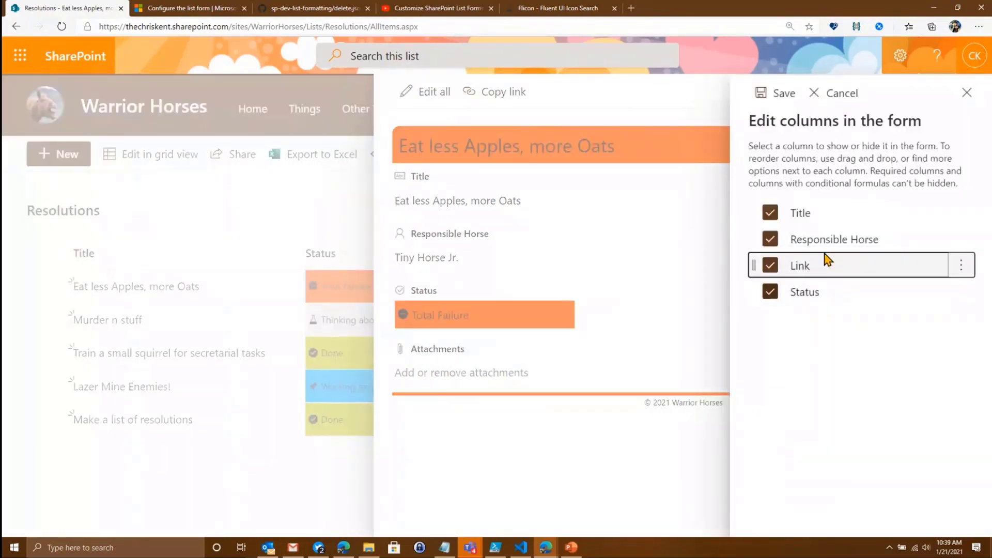
pyautogui.click(775, 91)
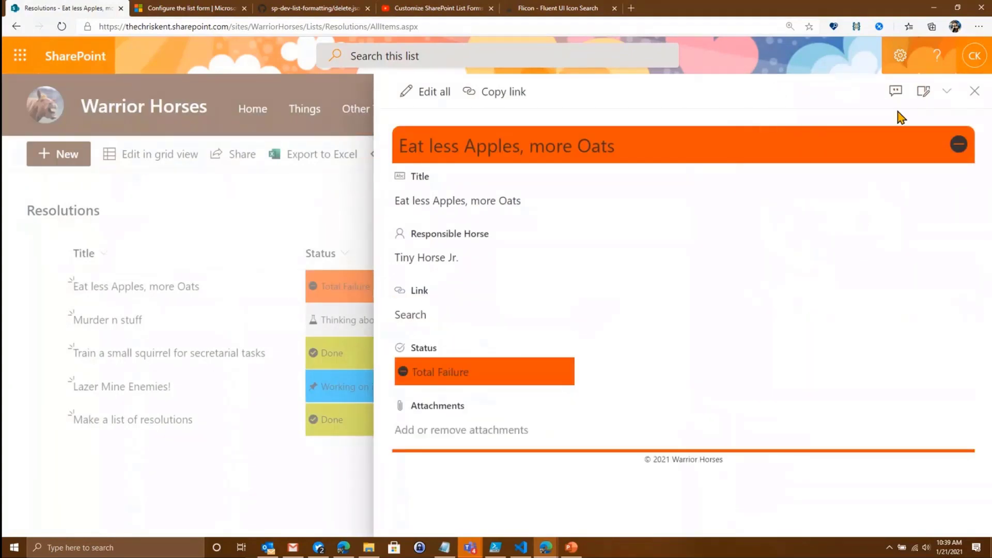
pyautogui.click(925, 92)
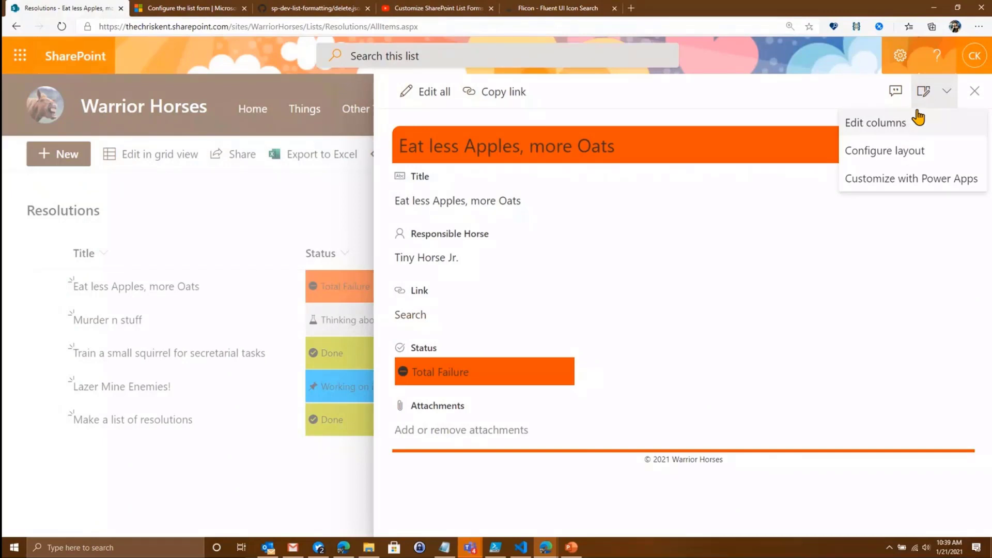
# Move Link below Status and give it the formula =if([$Status]=='Done','true','false')
pyautogui.click(886, 131)
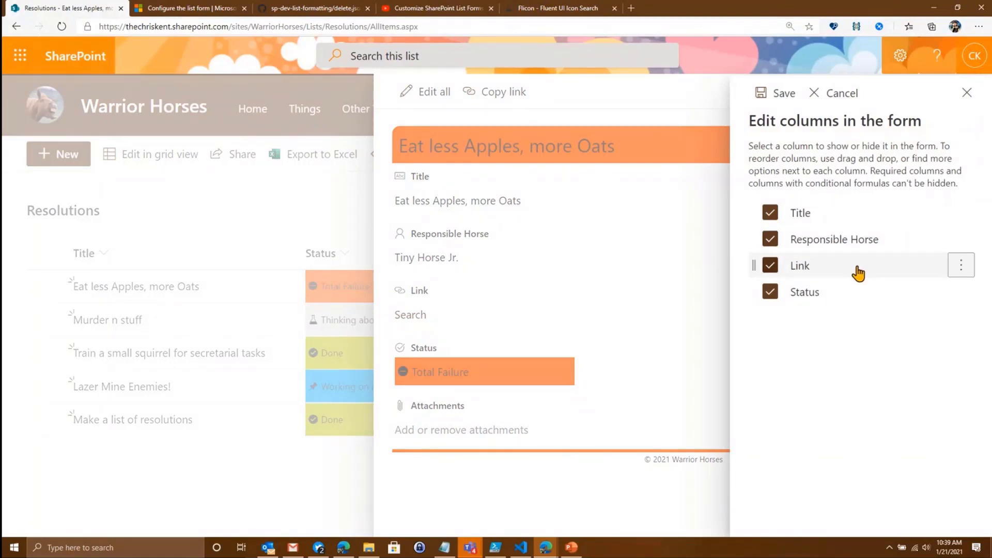
pyautogui.moveTo(854, 273); pyautogui.dragTo(862, 304)
pyautogui.click(964, 292)
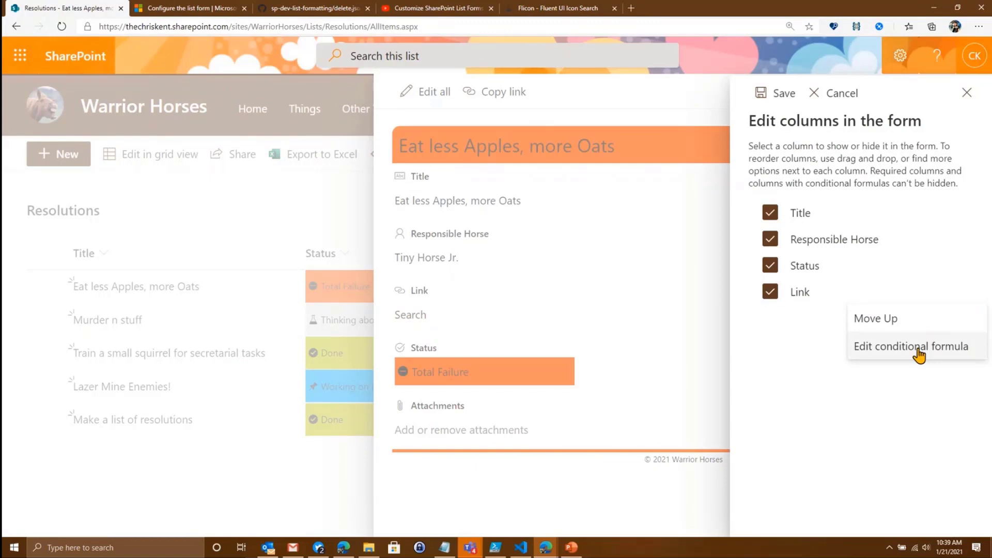
pyautogui.click(891, 347)
pyautogui.click(488, 338)
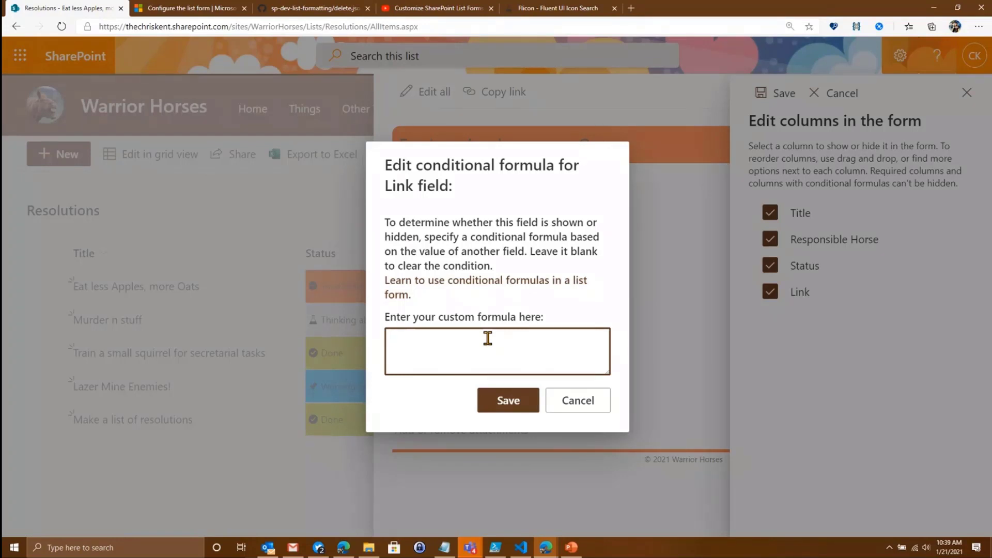
pyautogui.write('=[')
pyautogui.press('BackSpace')
pyautogui.write('if([$Status]==')
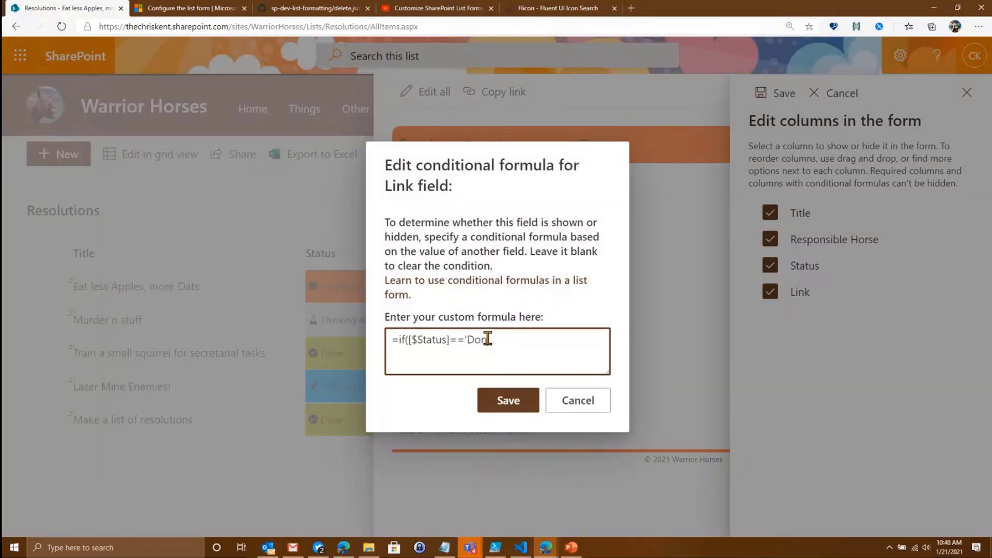
pyautogui.write("'Done','true','false')")
pyautogui.click(508, 402)
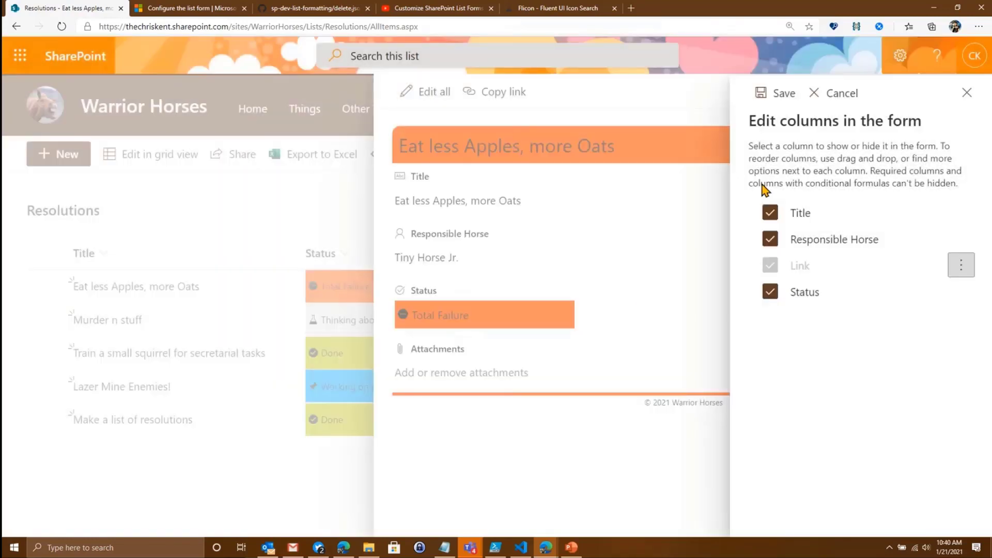
# Save the column changes and set 'Eat less Apples, more Oats' Status to Done
pyautogui.click(778, 94)
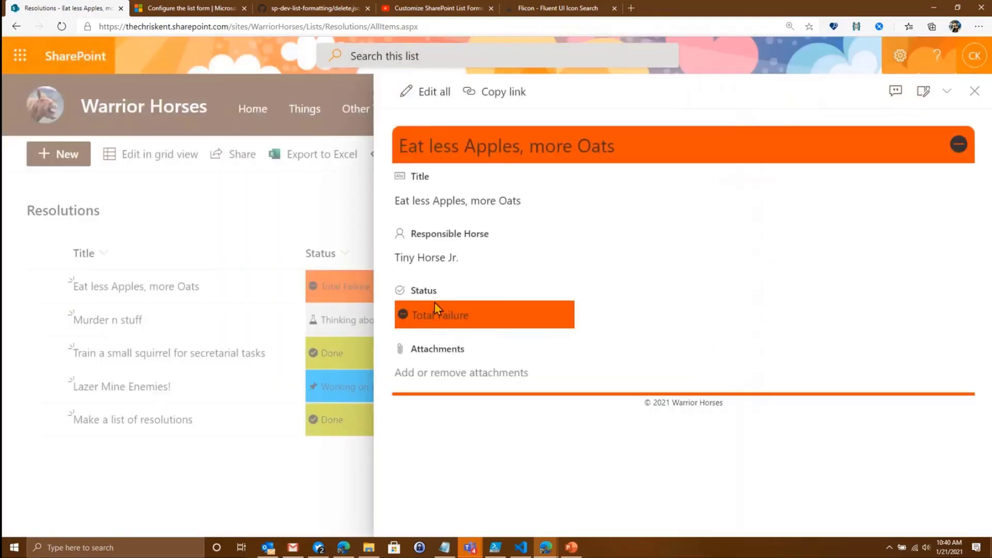
pyautogui.click(473, 328)
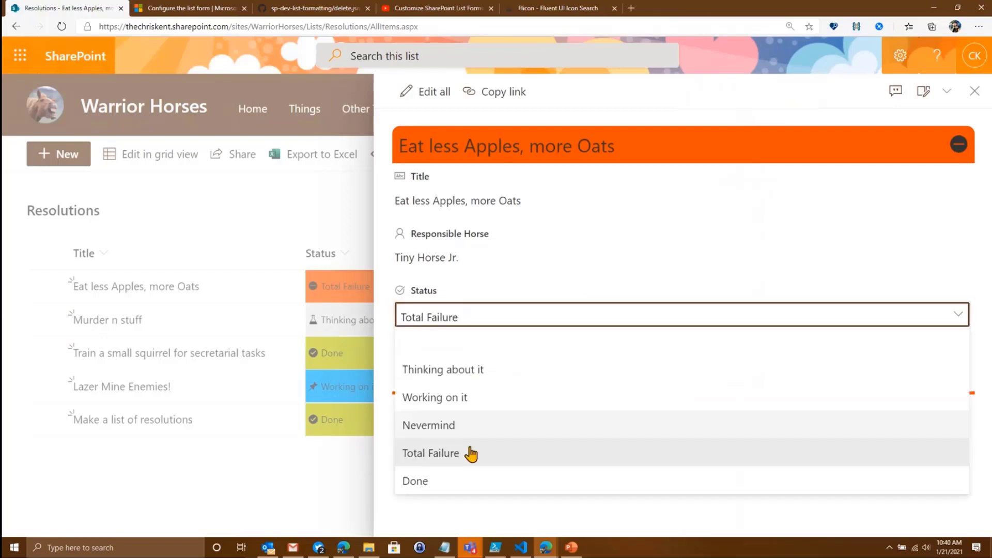
pyautogui.click(458, 482)
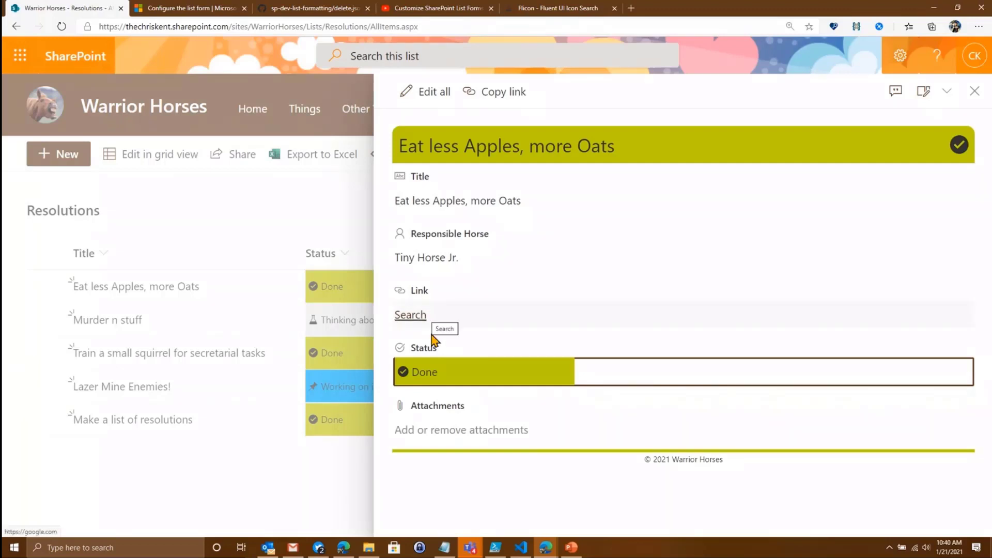
# Change the item's Status back to Working on it
pyautogui.click(453, 380)
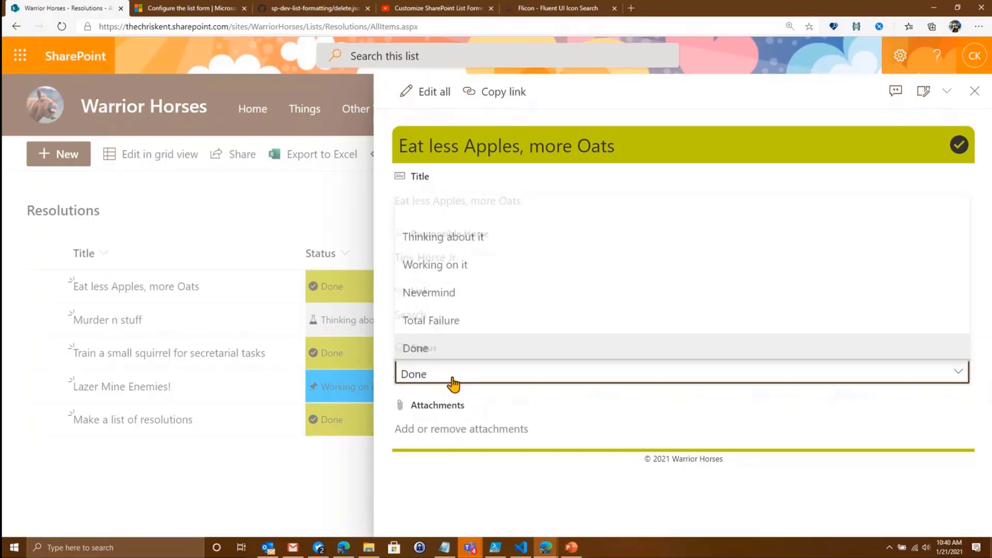
pyautogui.click(448, 266)
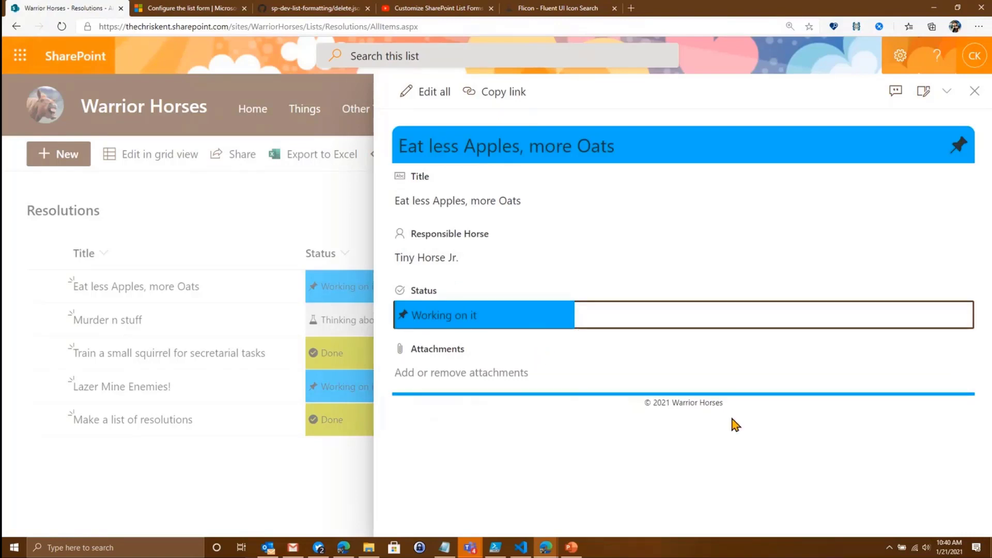
pyautogui.click(938, 92)
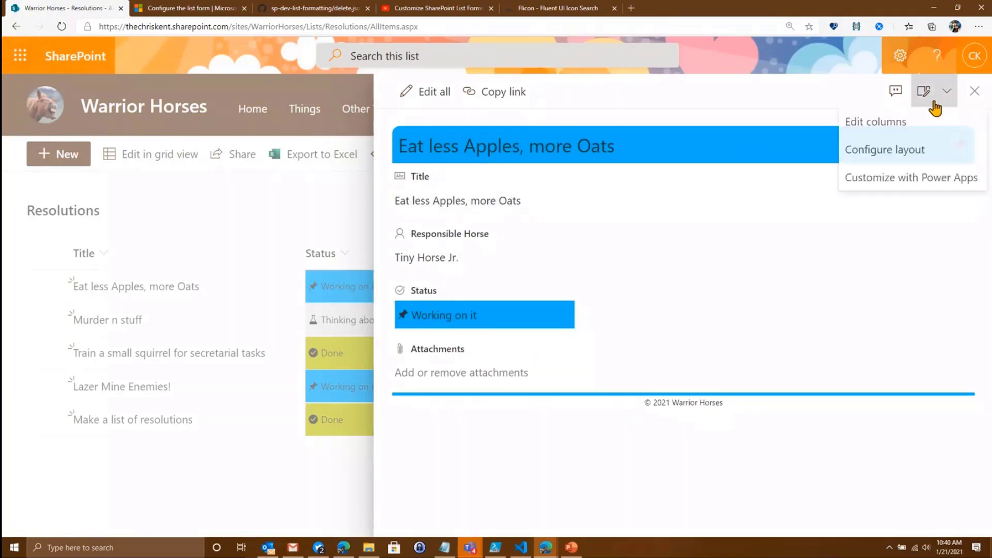
# Edit the Link field's conditional formula, deleting its trailing true/false arguments
pyautogui.click(875, 124)
pyautogui.moveTo(821, 264)
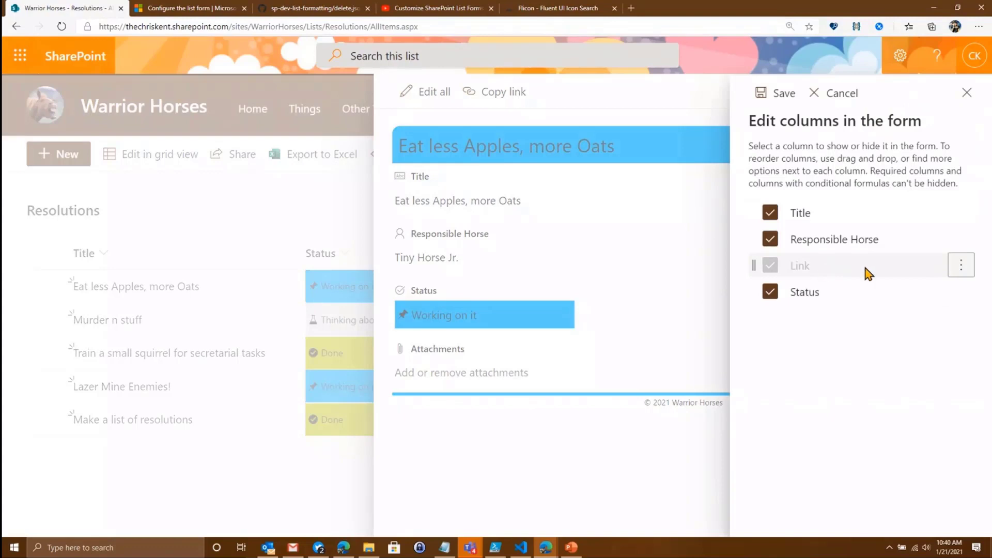
pyautogui.click(959, 266)
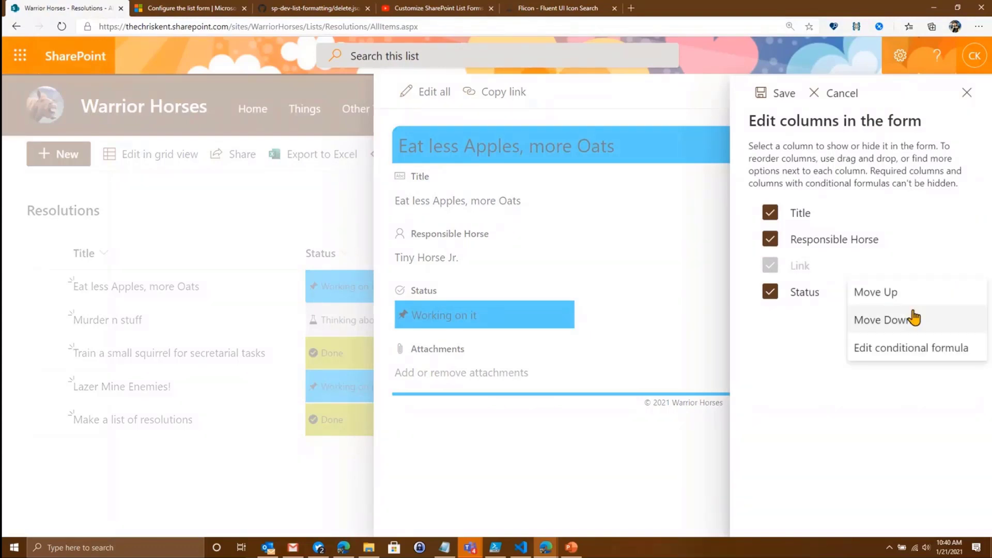
pyautogui.click(906, 348)
pyautogui.moveTo(555, 339); pyautogui.dragTo(494, 362)
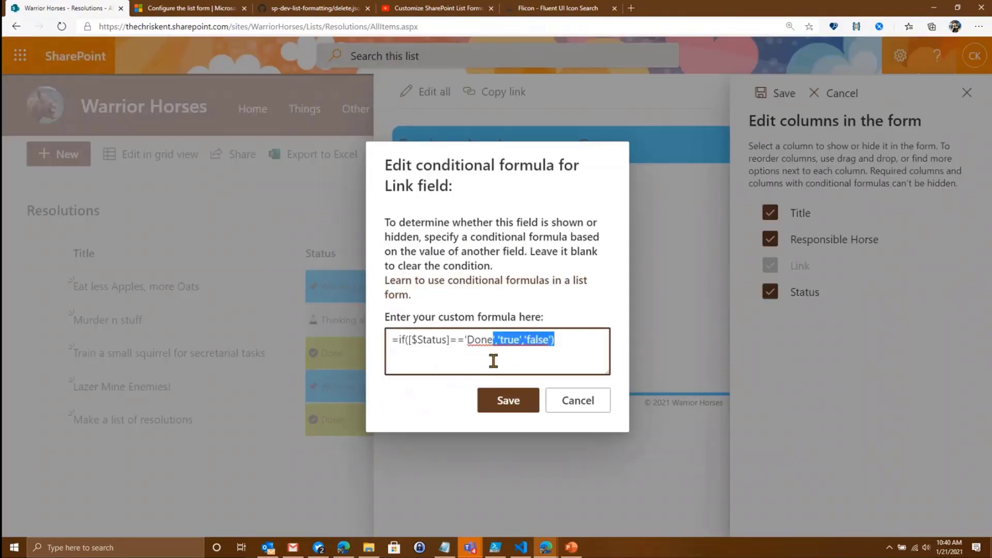
pyautogui.press('BackSpace')
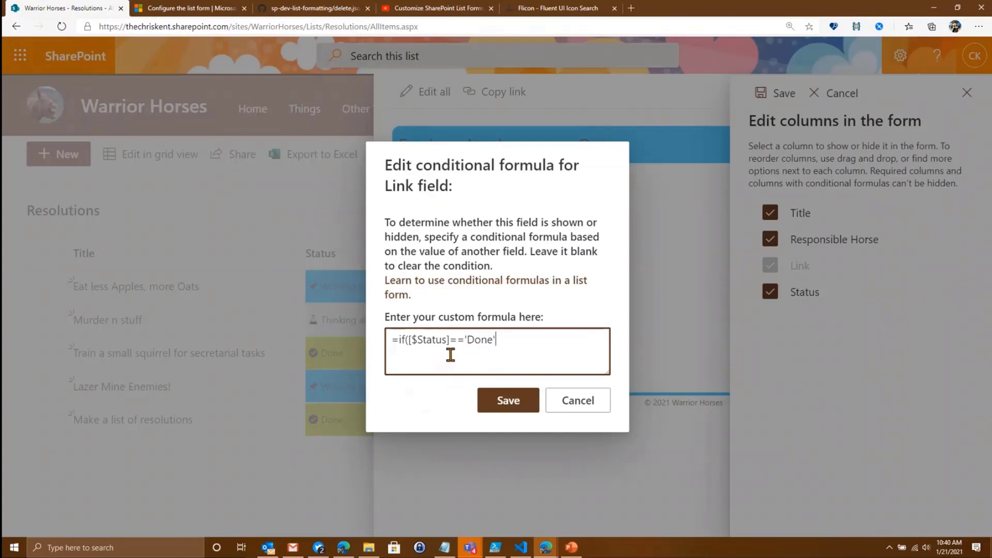
# Clear Link's formula entirely, place Link right after Status, and save the field order
pyautogui.click(411, 340)
pyautogui.press('BackSpace')
pyautogui.press('BackSpace')
pyautogui.press('BackSpace')
pyautogui.hotkey('ctrl', 'a')
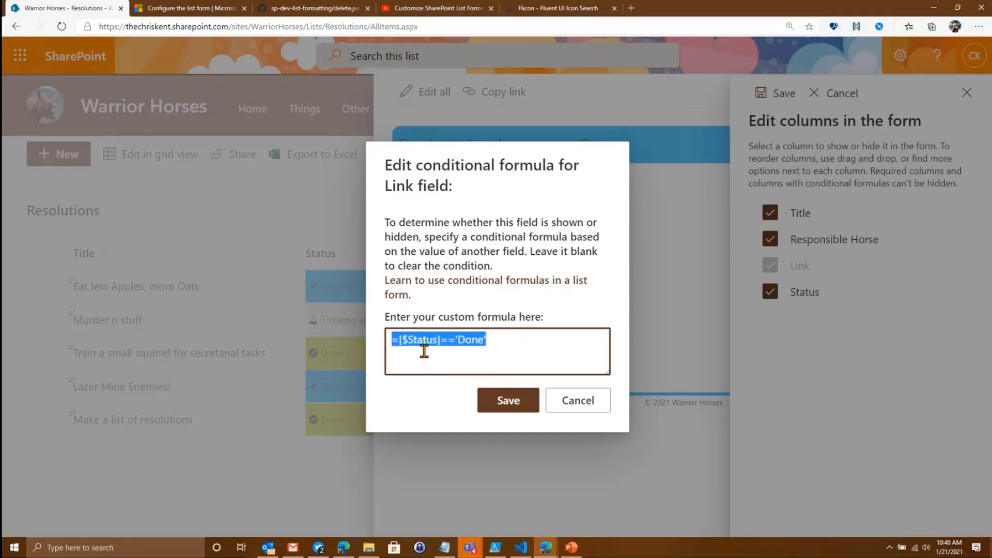
pyautogui.press('BackSpace')
pyautogui.click(507, 402)
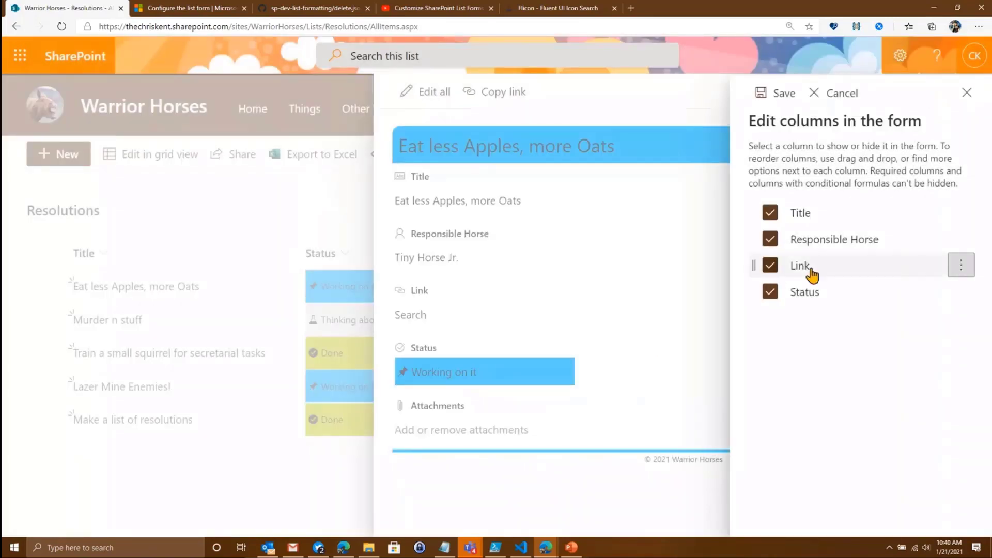
pyautogui.moveTo(811, 274); pyautogui.dragTo(814, 305)
pyautogui.click(776, 93)
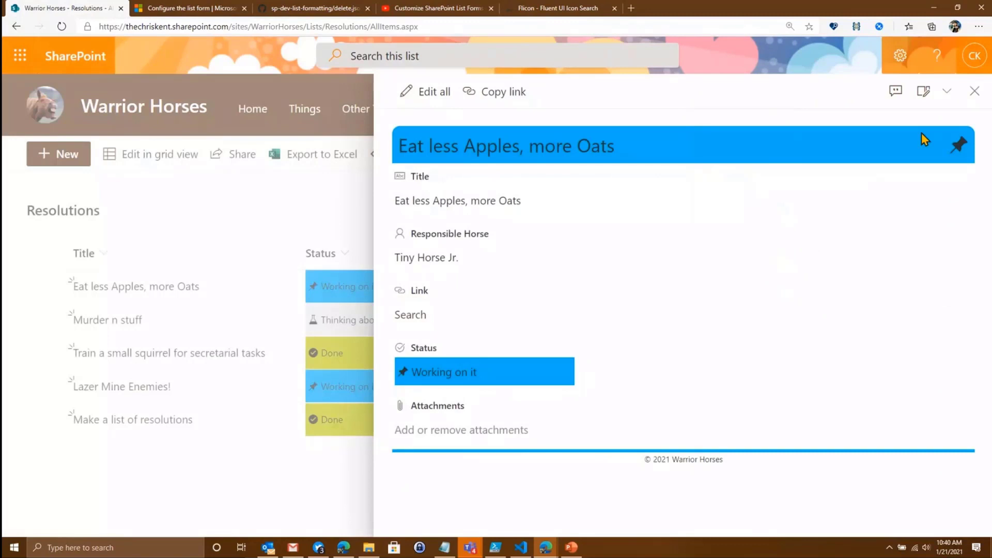
# Open the form's Configure layout JSON and switch it to formatting the Footer
pyautogui.click(925, 91)
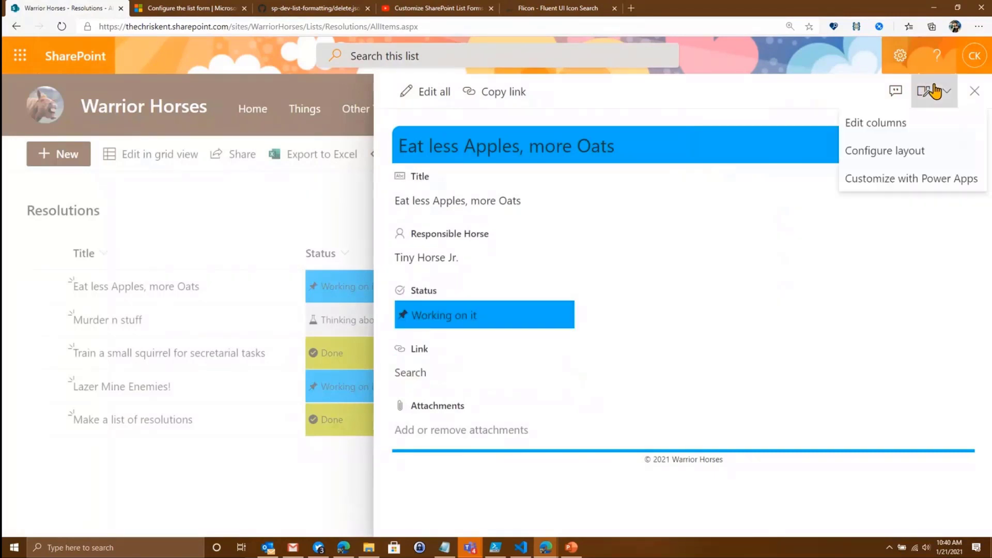
pyautogui.click(925, 134)
pyautogui.click(967, 94)
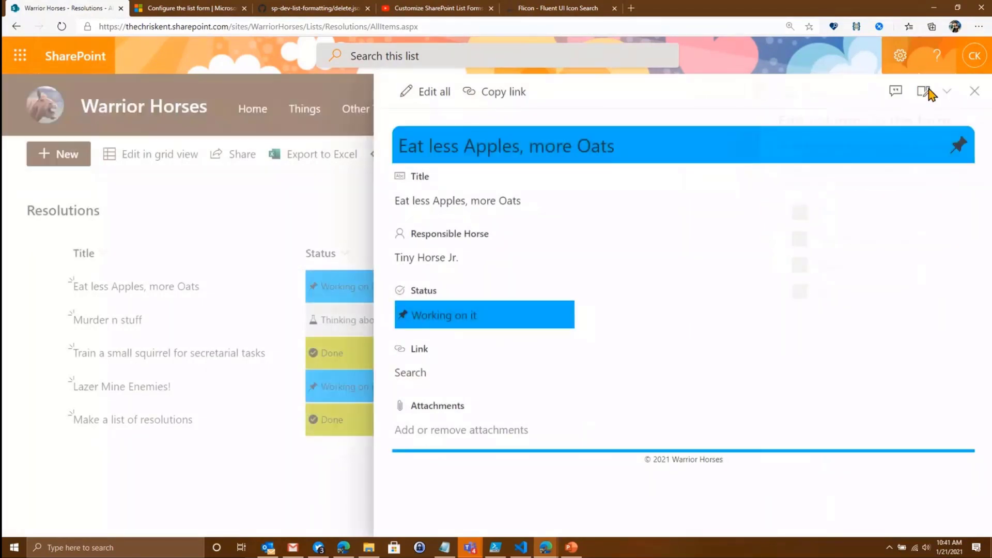
pyautogui.click(922, 93)
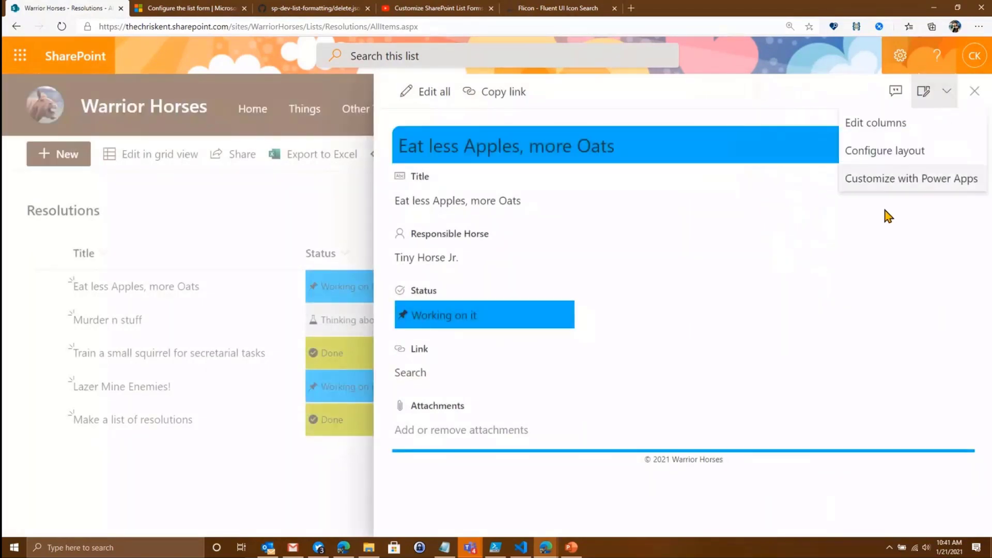
pyautogui.click(901, 156)
pyautogui.scroll(-10, 815, 209)
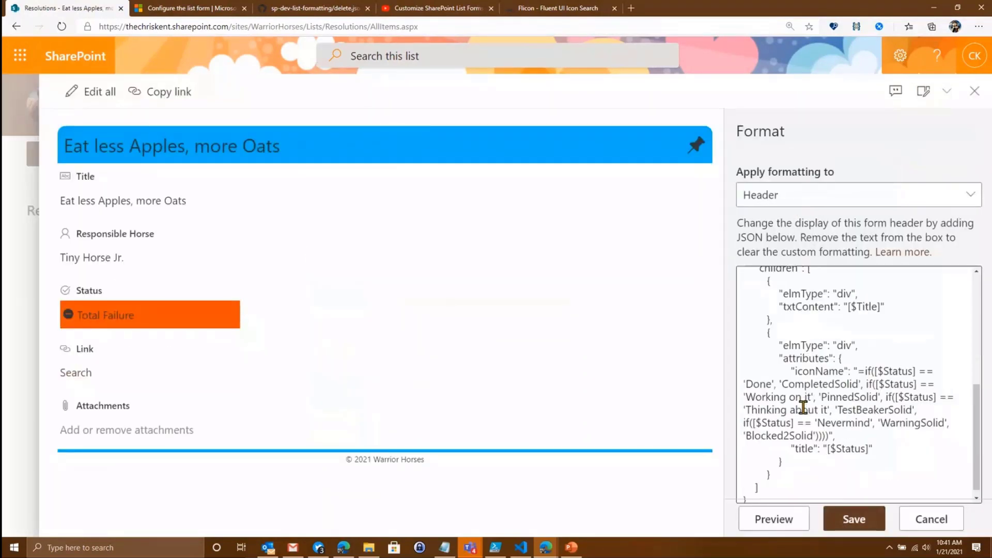
pyautogui.click(801, 201)
pyautogui.click(795, 279)
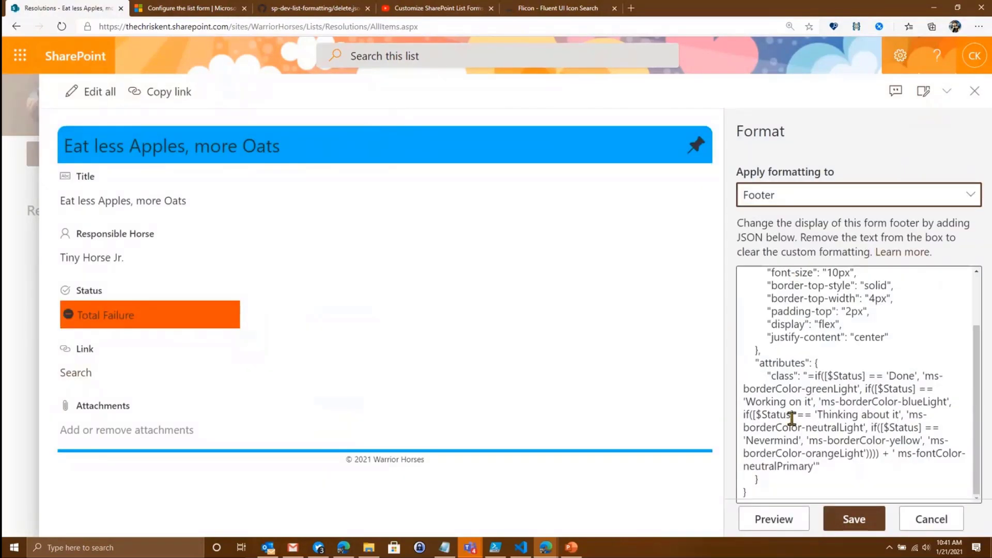
pyautogui.scroll(3, 819, 355)
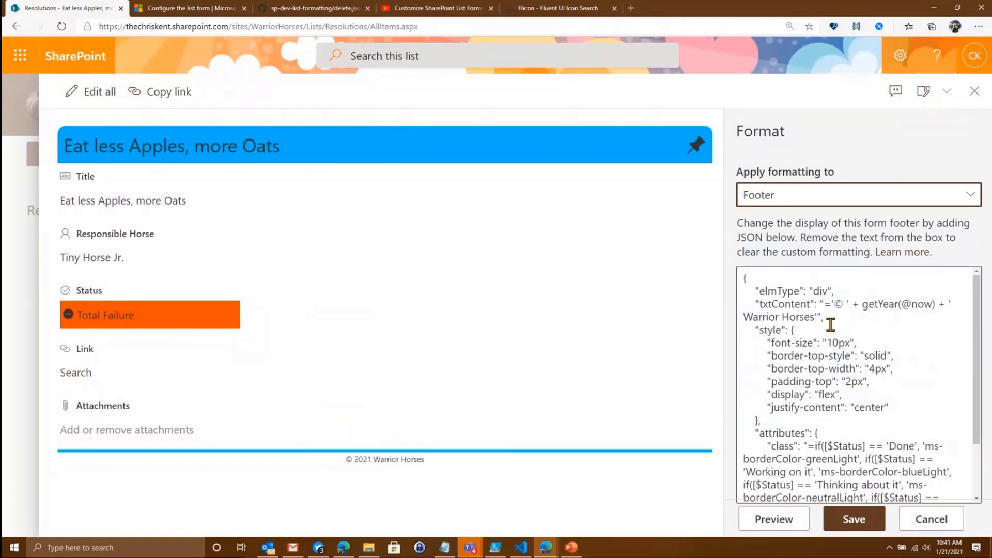
# Replace the footer's copyright text with [$Status] and preview it
pyautogui.moveTo(818, 317)
pyautogui.mouseDown()
pyautogui.moveTo(834, 305)
pyautogui.moveTo(824, 306)
pyautogui.mouseUp()
pyautogui.write('[$')
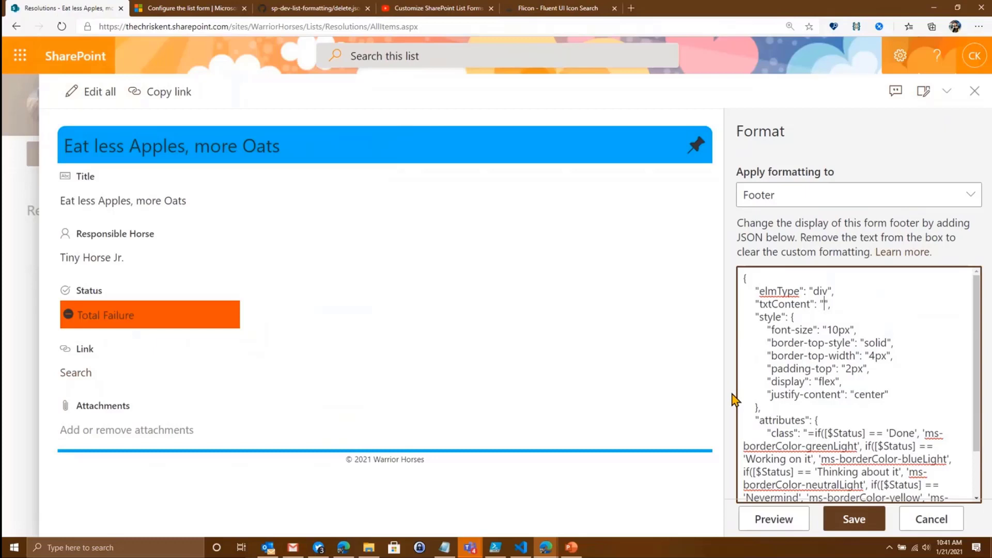
pyautogui.write('Status]')
pyautogui.click(775, 519)
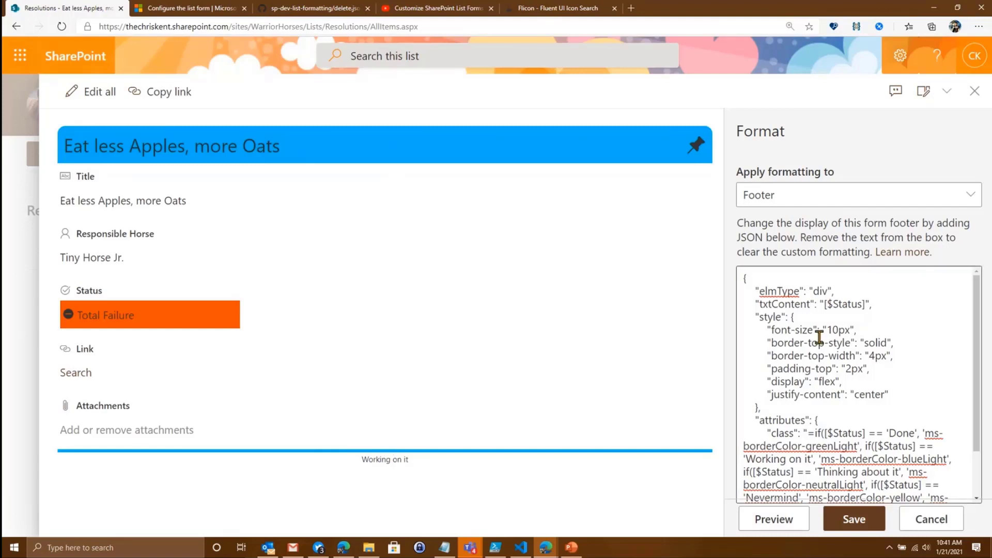
# Change the footer reference to [$Link], preview it, and save the footer formatting
pyautogui.click(873, 312)
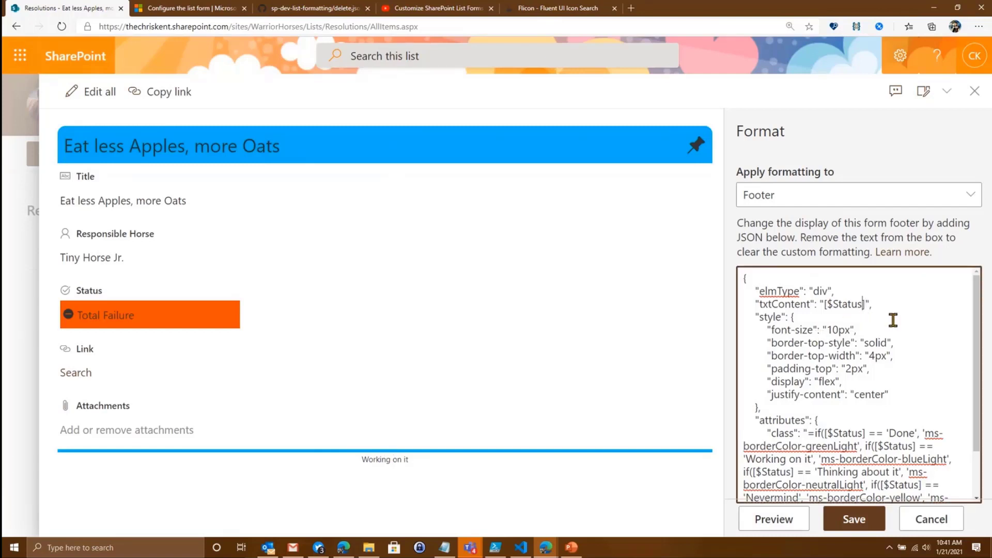
pyautogui.press('BackSpace')
pyautogui.press('BackSpace')
pyautogui.press('BackSpace')
pyautogui.press('BackSpace')
pyautogui.press('BackSpace')
pyautogui.press('BackSpace')
pyautogui.write('Link')
pyautogui.click(774, 520)
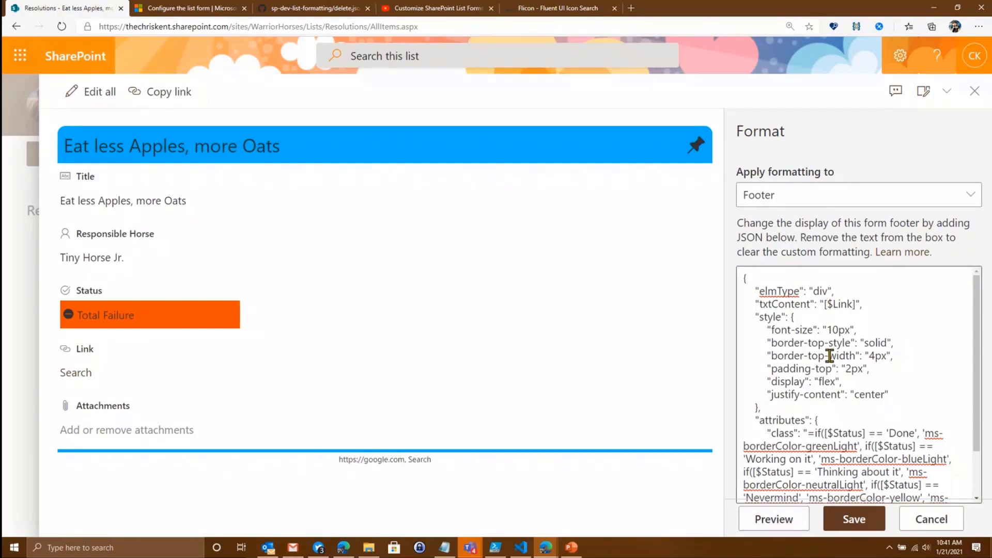
pyautogui.click(849, 307)
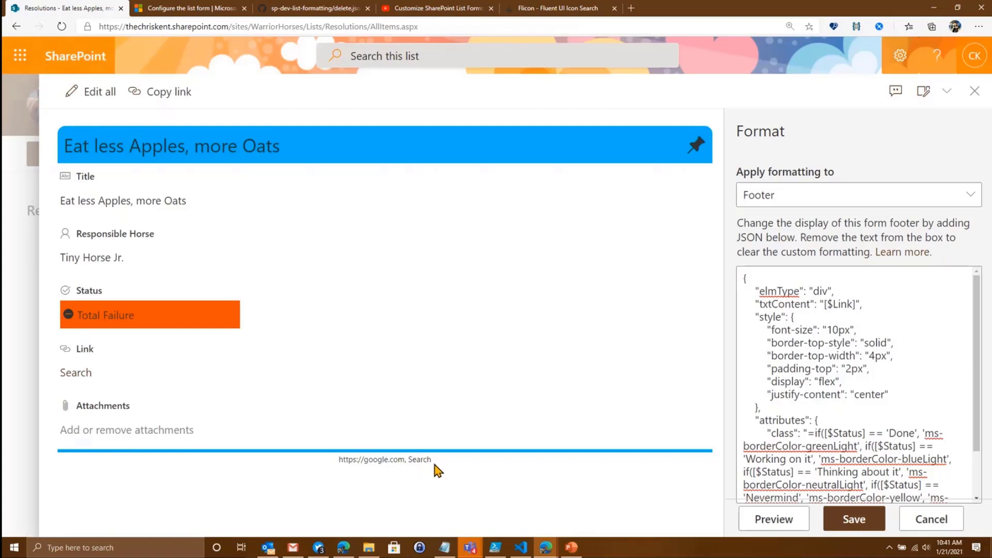
pyautogui.click(853, 305)
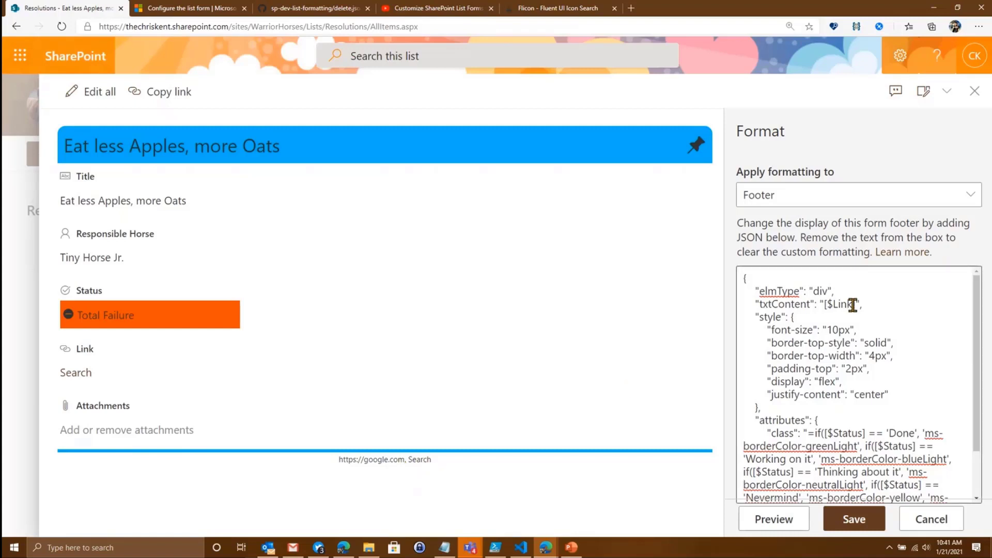
pyautogui.click(854, 519)
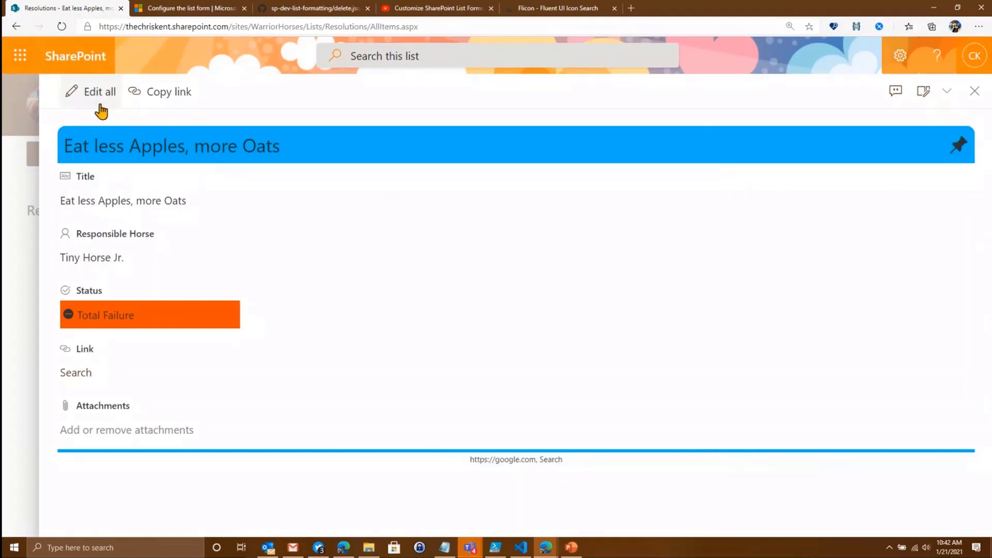
# Uncheck Link in Edit columns and save, hiding it from the item form
pyautogui.click(925, 91)
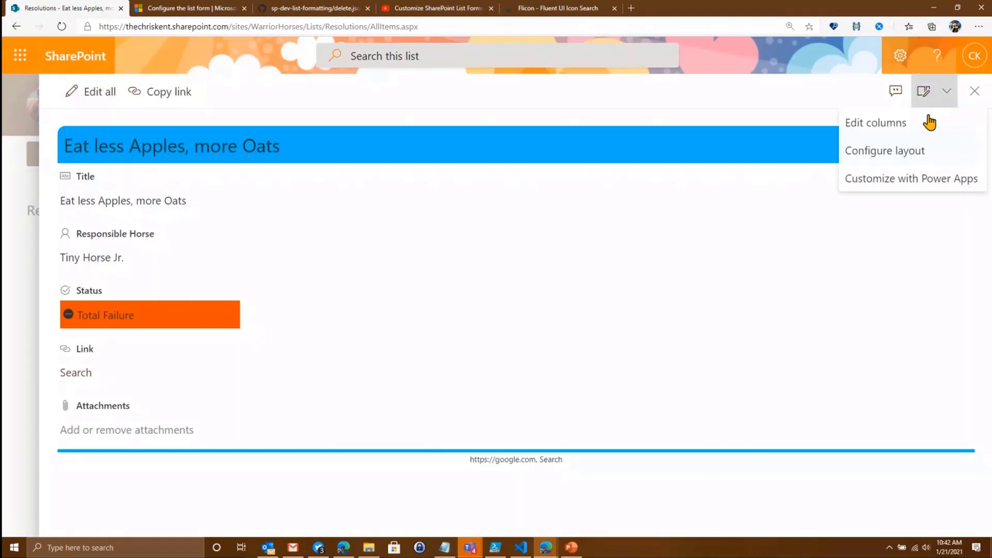
pyautogui.click(914, 129)
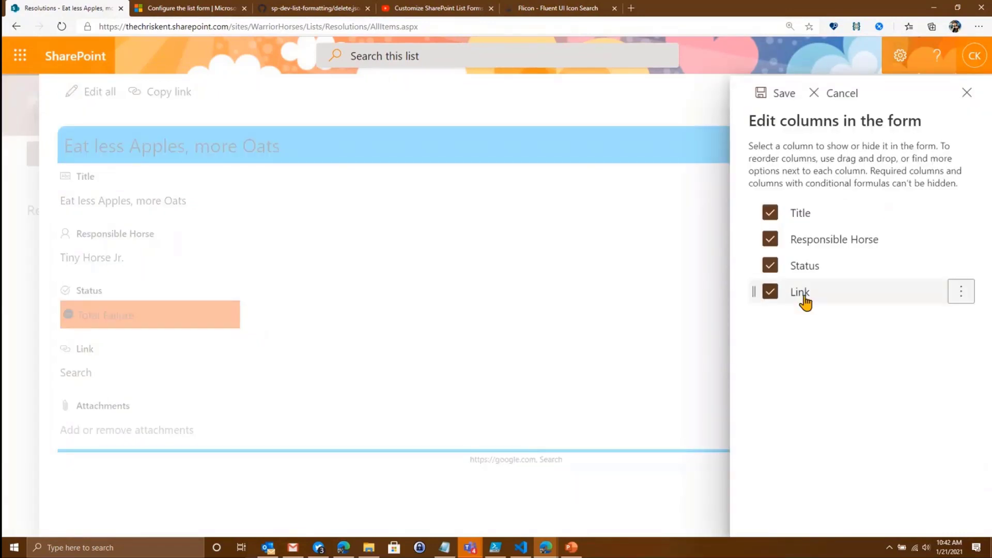
pyautogui.click(773, 294)
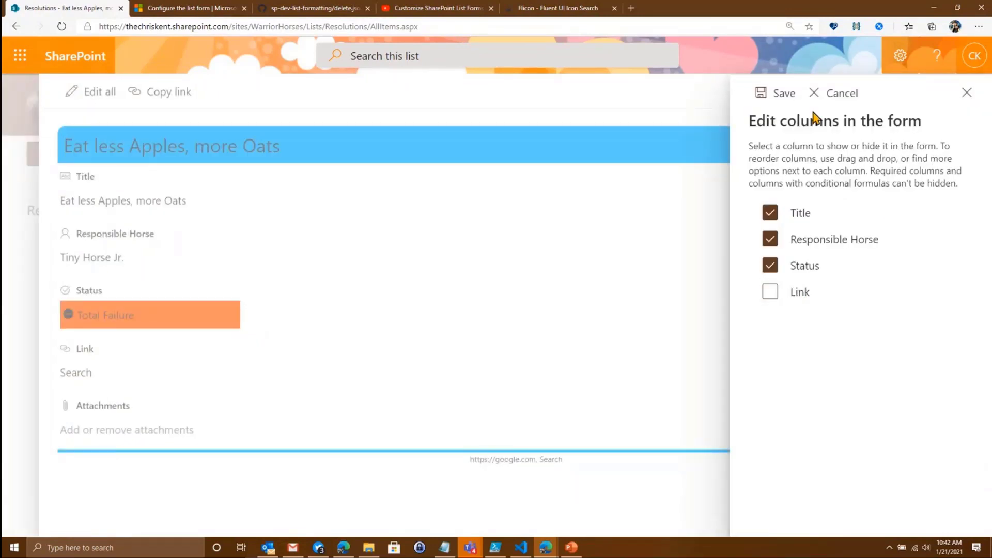
pyautogui.click(782, 94)
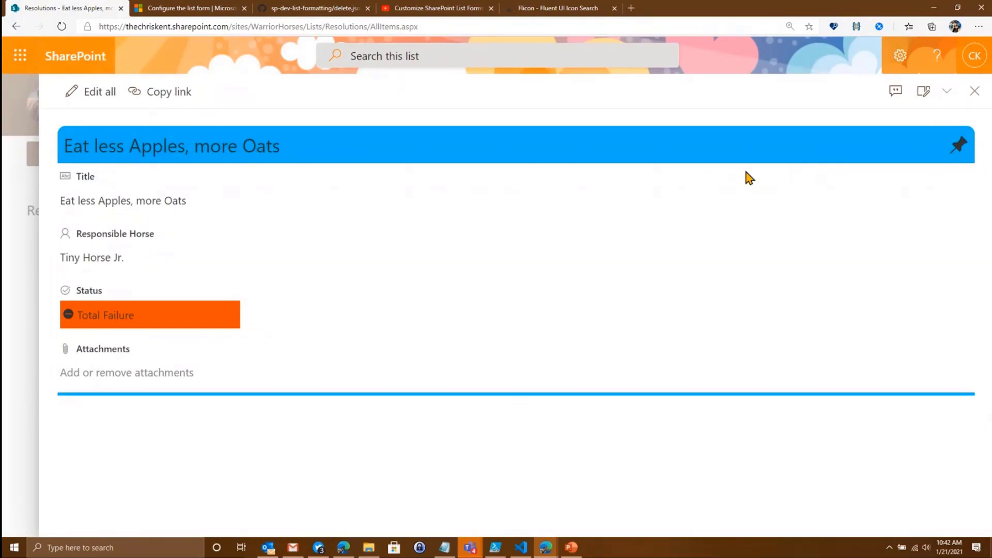
pyautogui.click(925, 97)
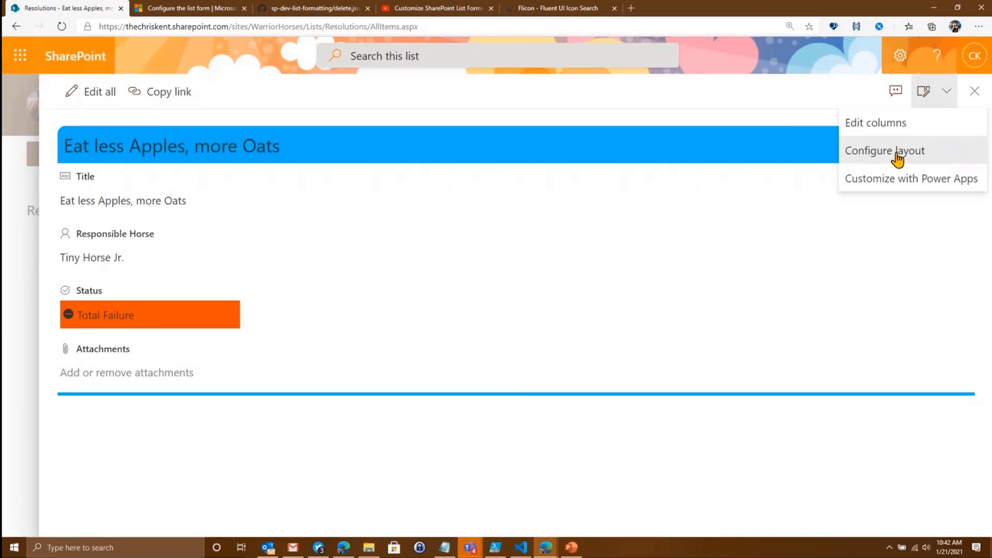
# Show Link again with the condition =[$Status]=='Done' and save the column settings
pyautogui.click(888, 129)
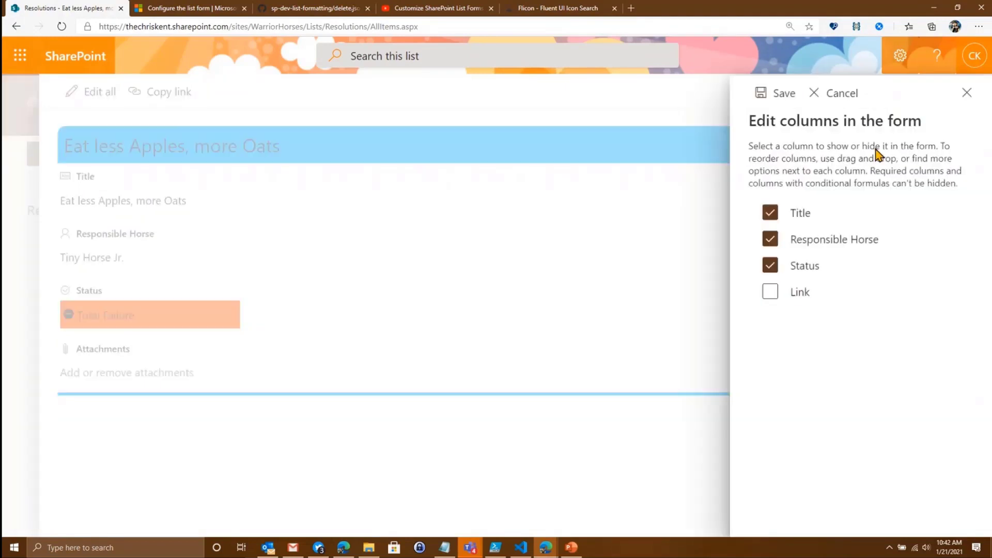
pyautogui.click(782, 299)
pyautogui.click(962, 292)
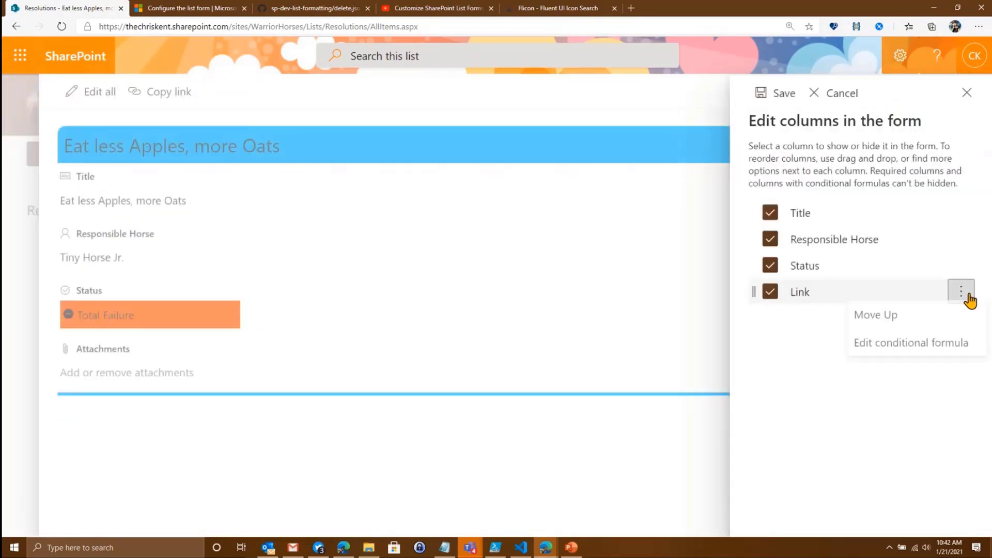
pyautogui.click(926, 357)
pyautogui.click(422, 349)
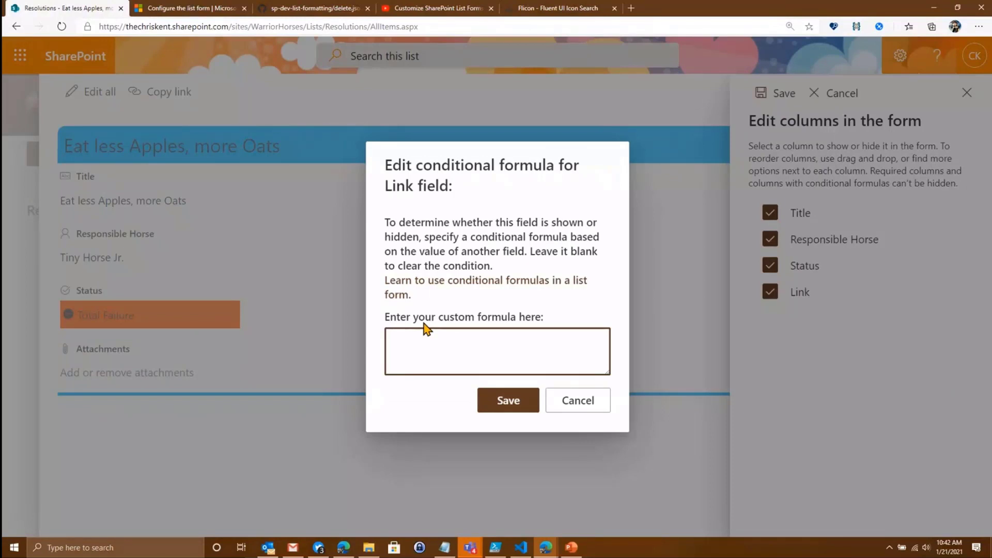
pyautogui.write("=[$Status]=='Done'")
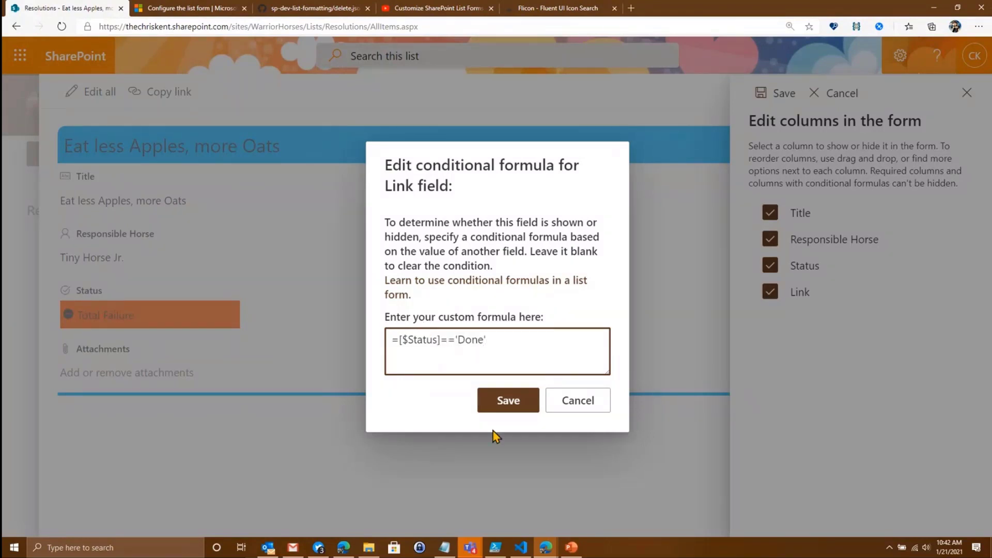
pyautogui.click(507, 401)
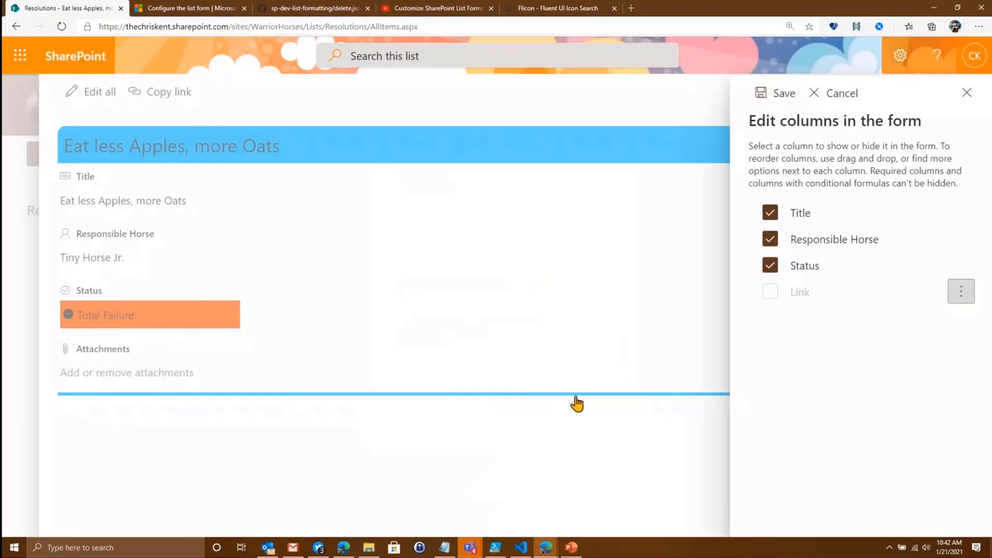
pyautogui.click(769, 96)
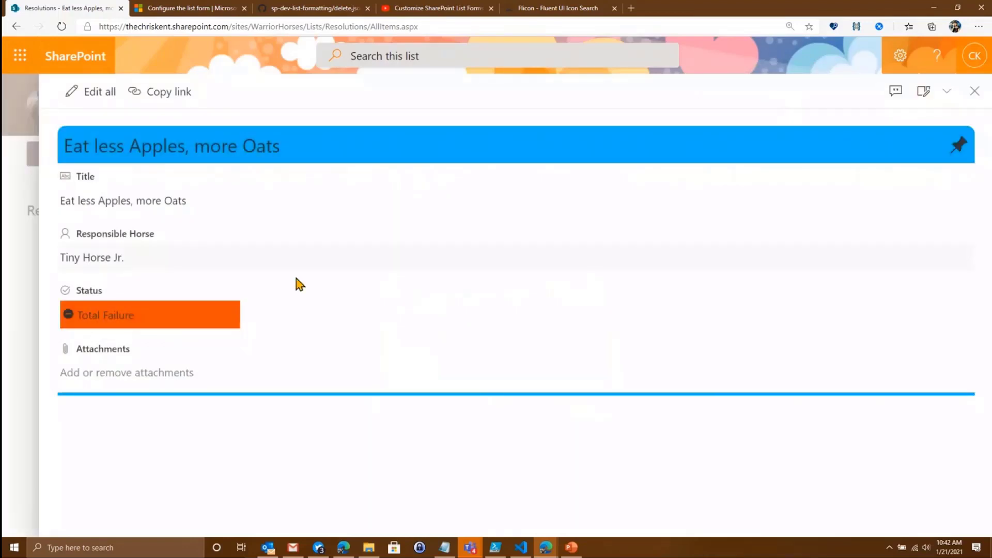
# Set the item's Status to Done and confirm it
pyautogui.click(150, 330)
pyautogui.click(122, 490)
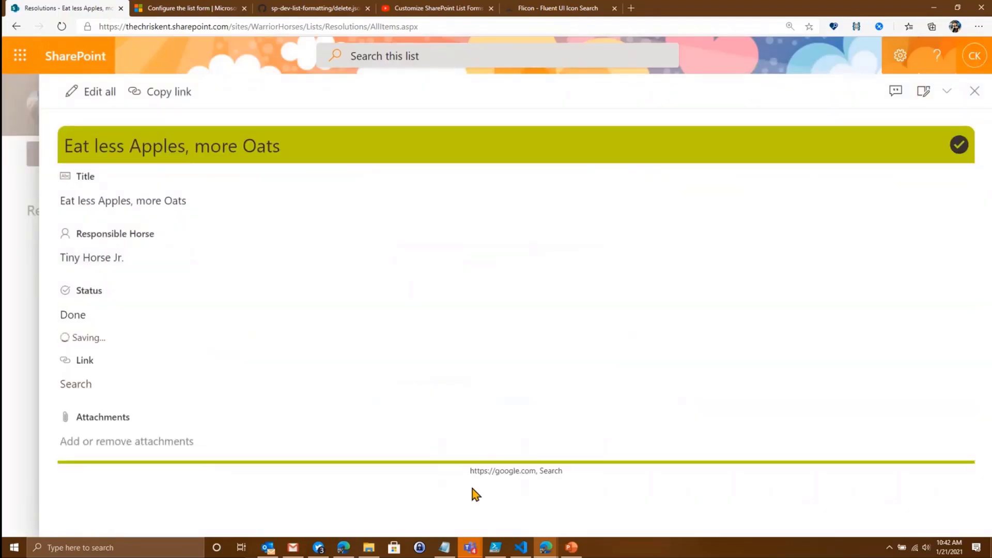
pyautogui.click(143, 319)
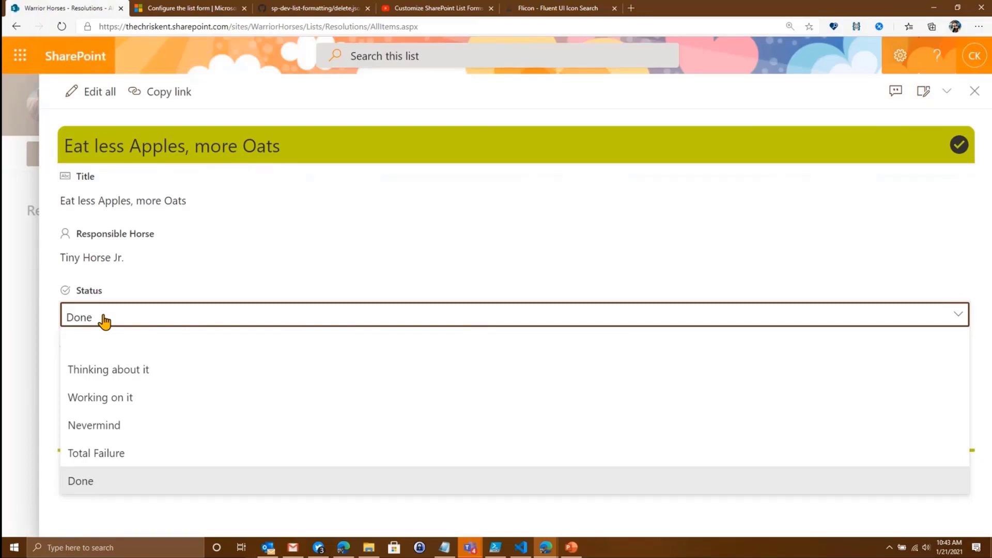
pyautogui.click(767, 233)
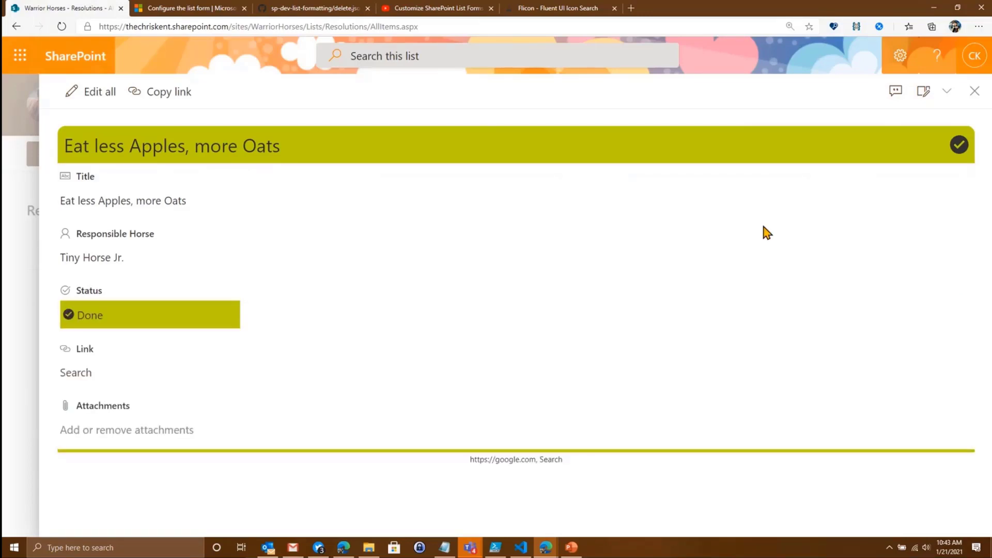
# Open Configure layout, set Apply formatting to Body, and click into the empty JSON box
pyautogui.click(947, 91)
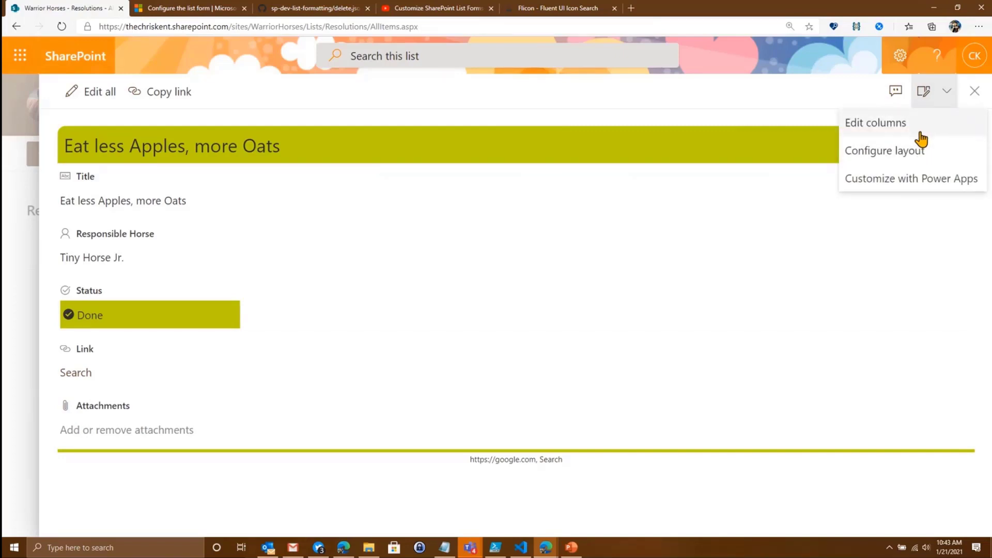
pyautogui.click(865, 163)
pyautogui.click(848, 195)
pyautogui.click(827, 250)
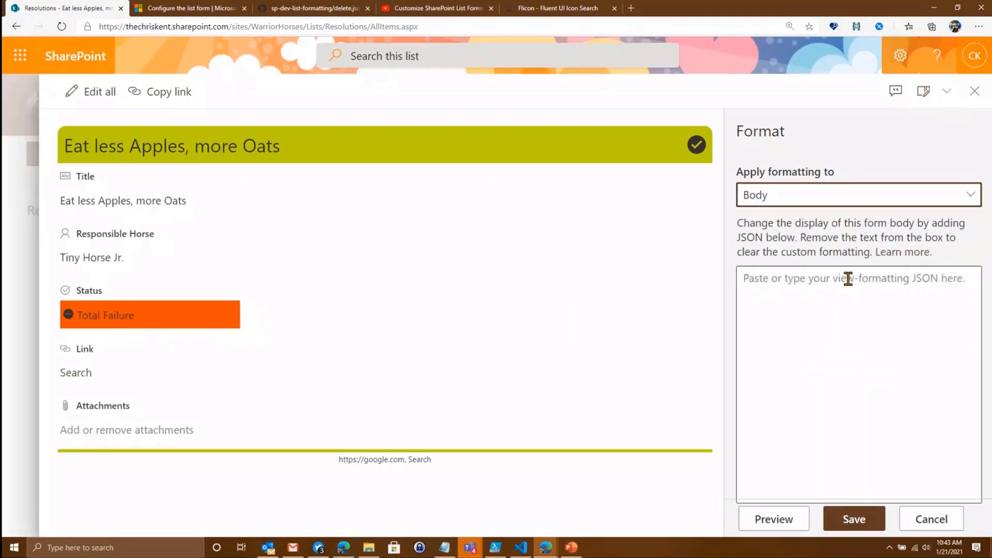
pyautogui.click(941, 290)
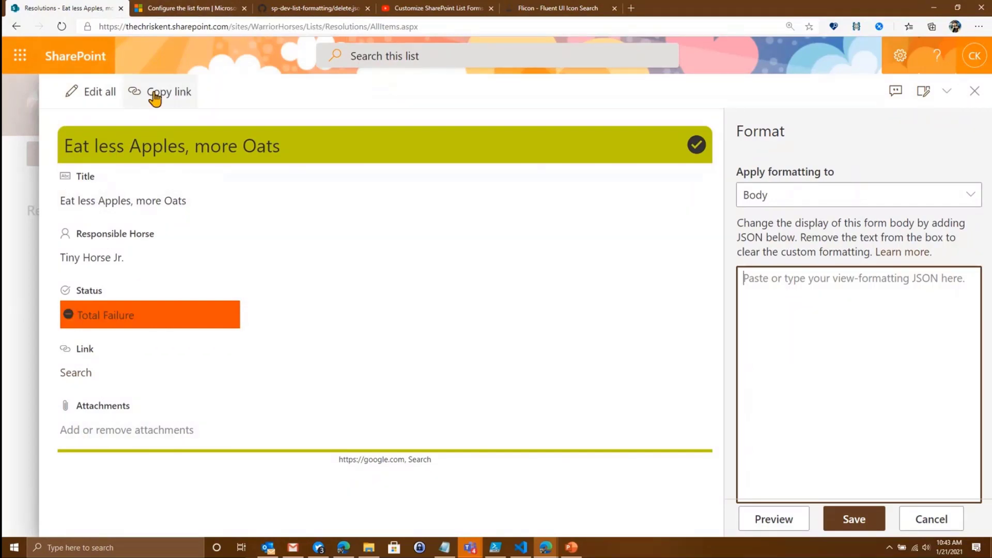
# Navigate the GitHub samples repository back to its root folder
pyautogui.click(305, 10)
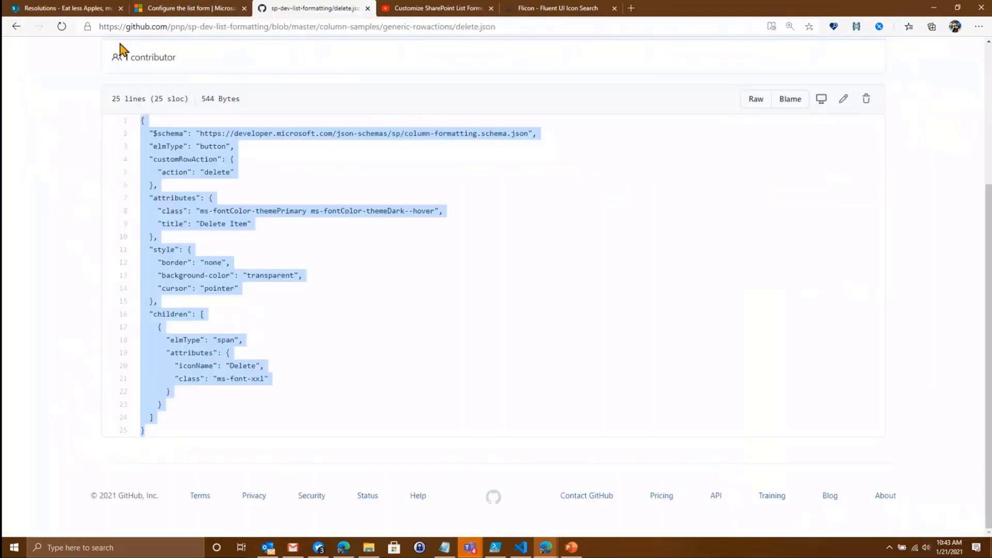
pyautogui.click(21, 30)
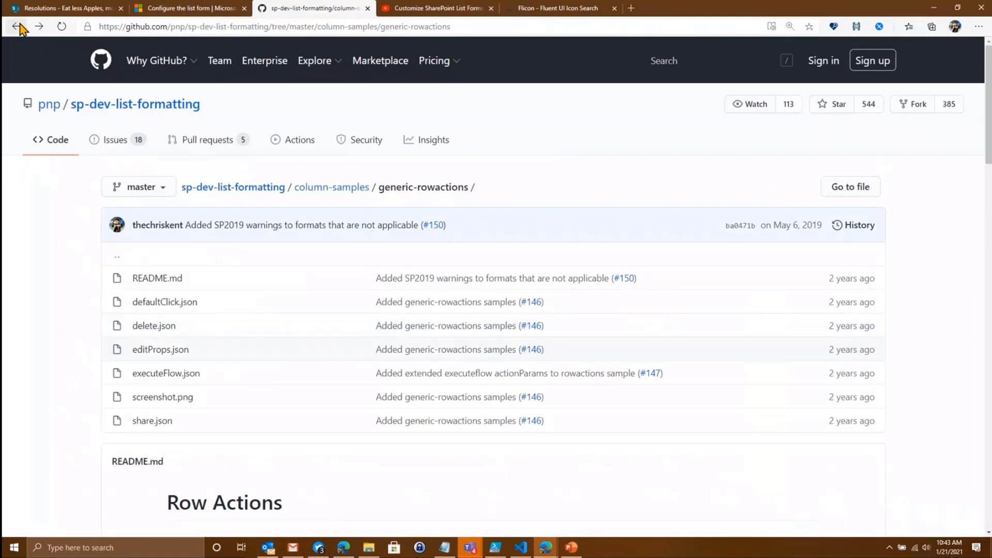
pyautogui.click(19, 25)
pyautogui.click(19, 25)
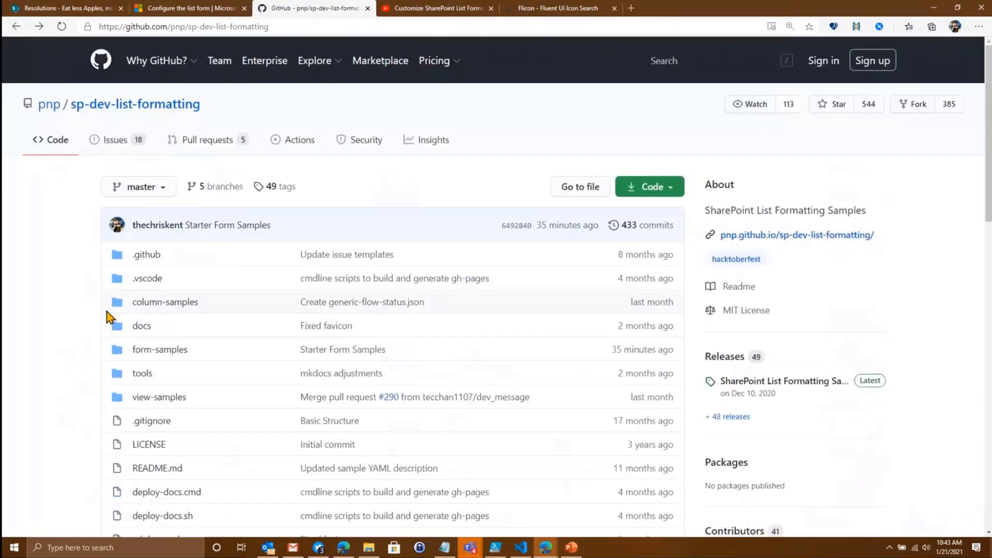
pyautogui.click(150, 395)
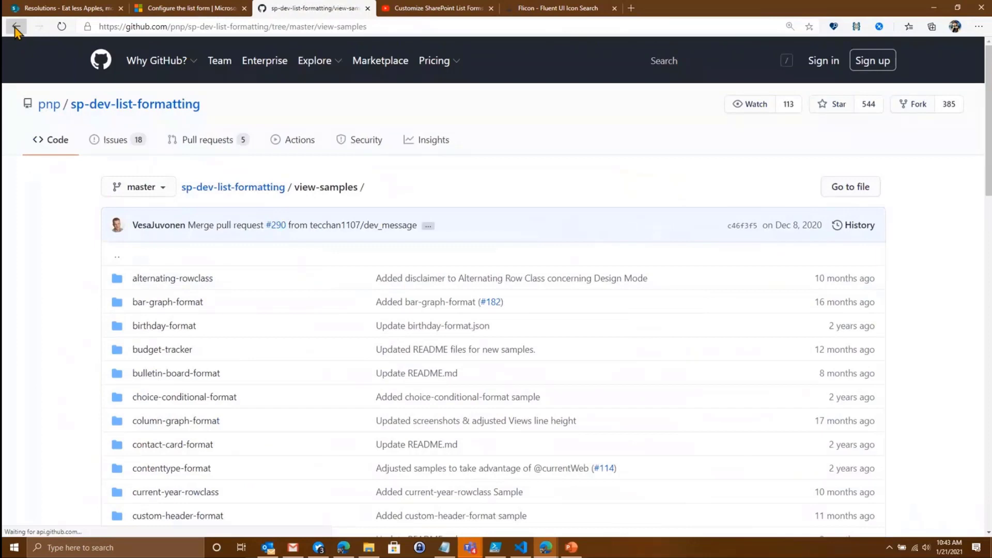
pyautogui.click(16, 27)
# Open form-samples > wrapped-body > wrapped-body.json and select all its JSON code
pyautogui.click(149, 287)
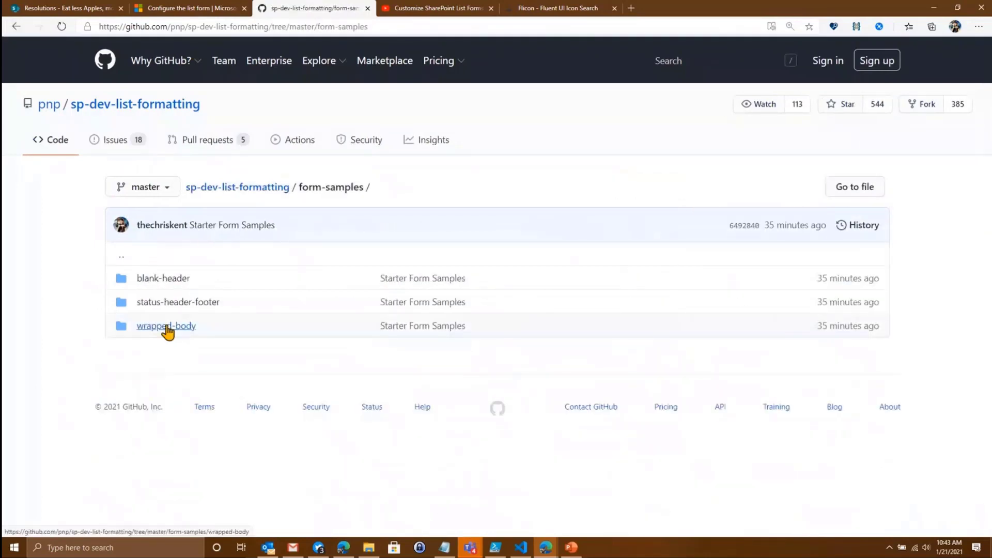
pyautogui.click(166, 326)
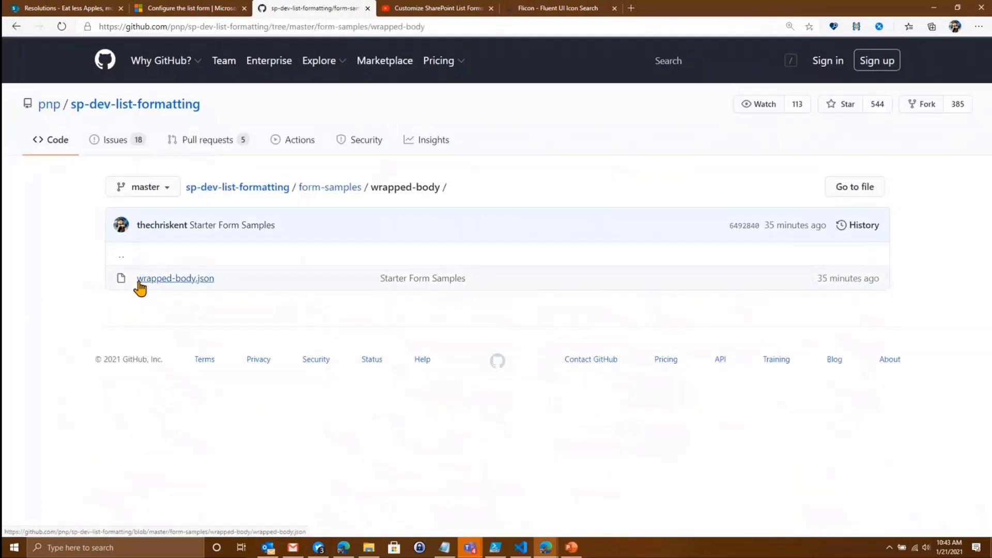
pyautogui.click(139, 279)
pyautogui.moveTo(146, 323); pyautogui.dragTo(179, 412)
pyautogui.hotkey('ctrl', 'c')
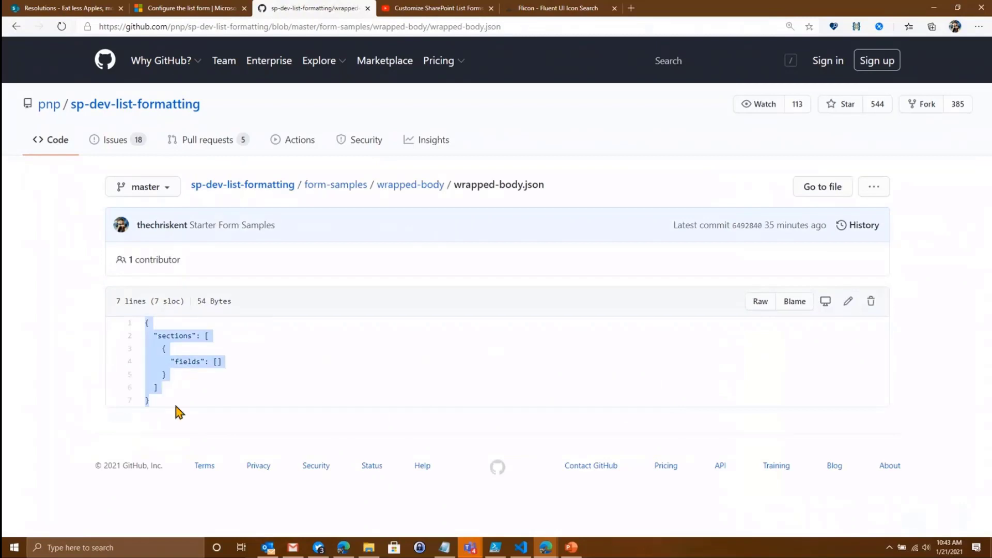
pyautogui.click(99, 9)
# Paste the wrapped-body sample into the Body JSON, preview, clear it, then paste the skeleton back
pyautogui.hotkey('ctrl', 'v')
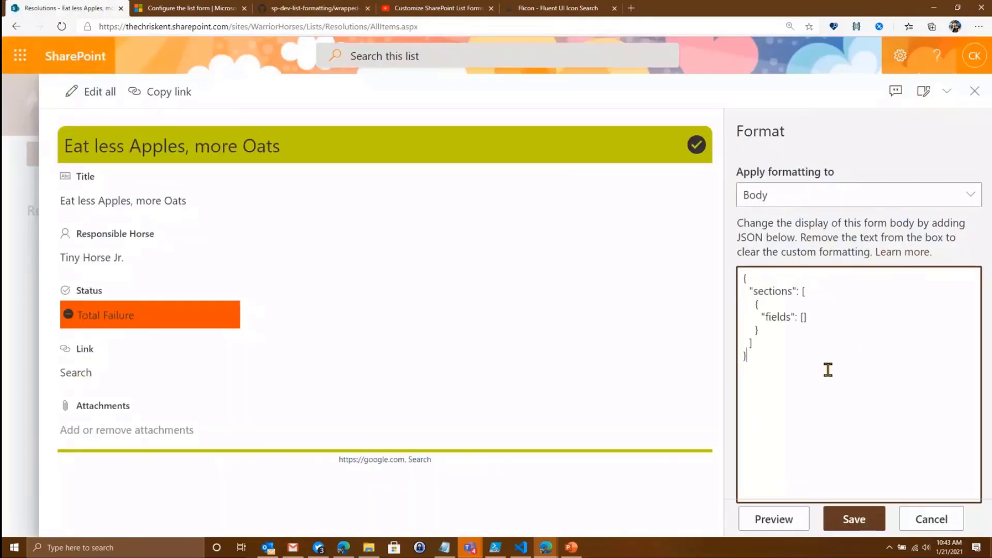
pyautogui.click(798, 526)
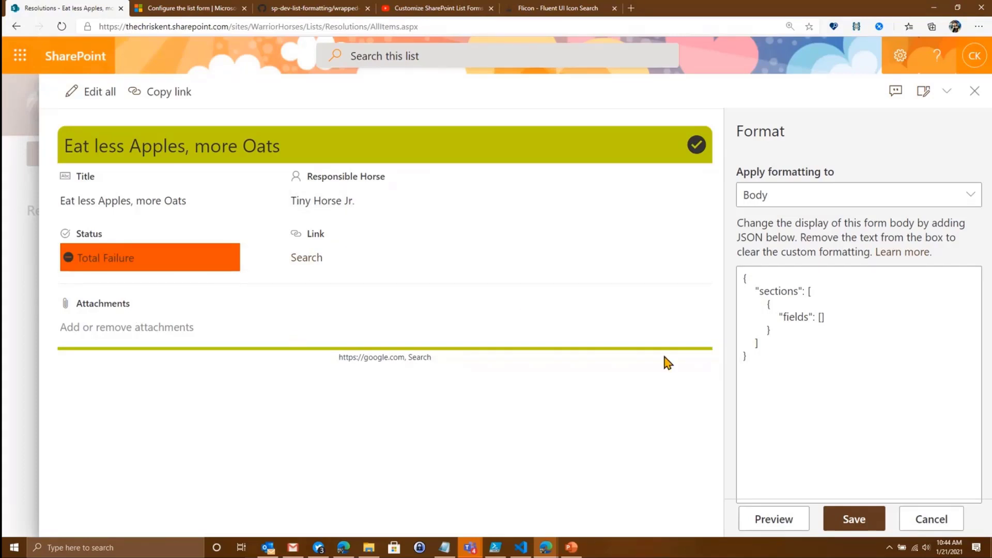
pyautogui.click(861, 390)
pyautogui.hotkey('ctrl', 'a')
pyautogui.hotkey('ctrl', 'c')
pyautogui.press('BackSpace')
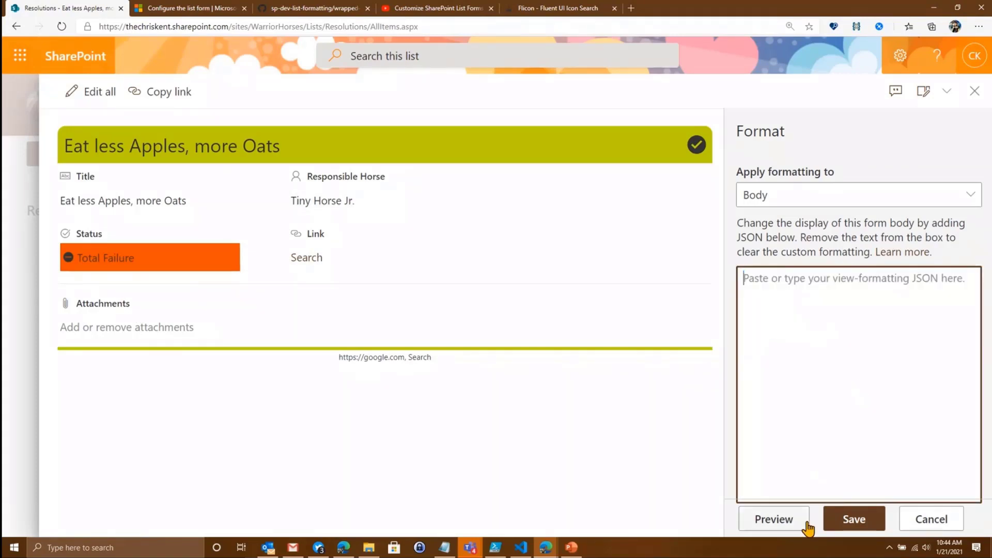
pyautogui.click(795, 525)
pyautogui.click(824, 360)
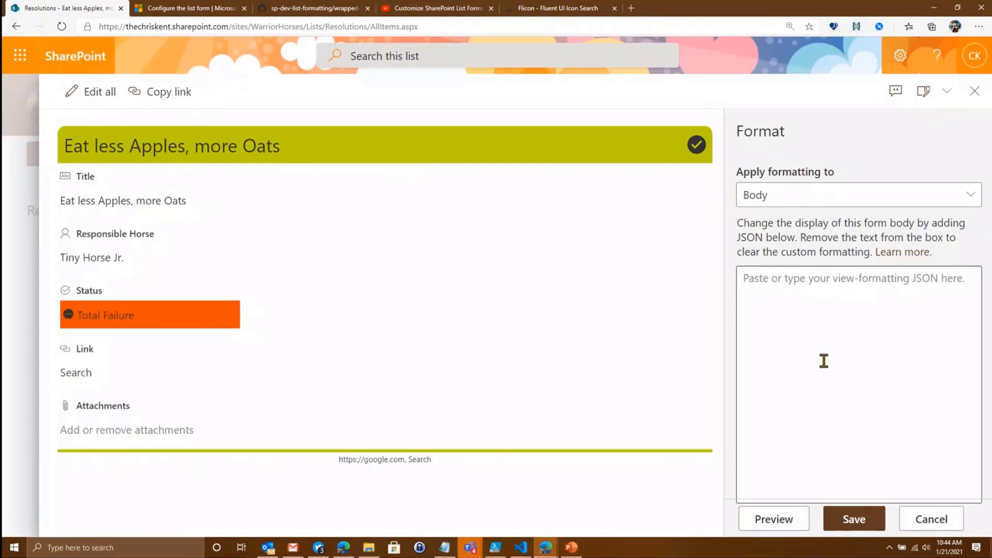
pyautogui.hotkey('ctrl', 'v')
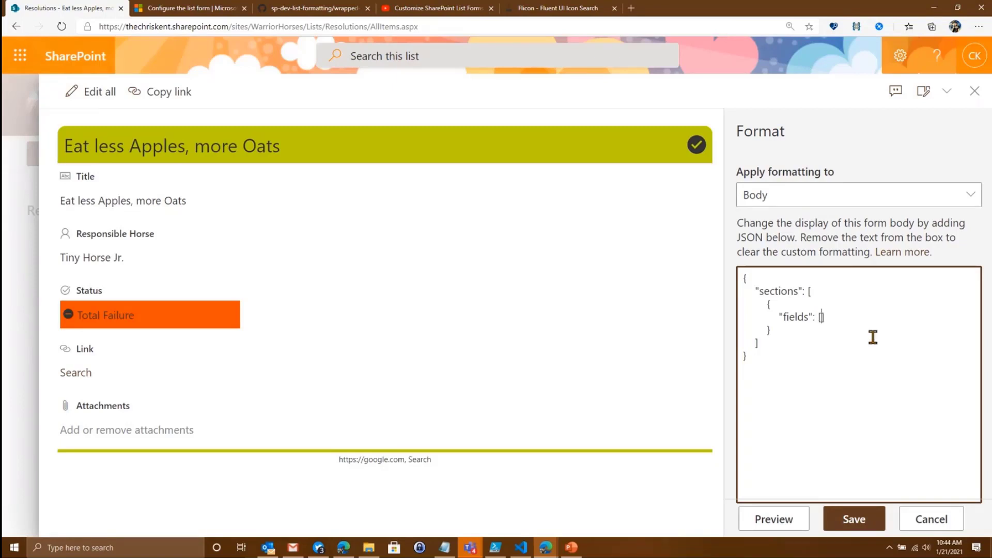
# Put "Title" and "Responsible Horse" in the first section's fields array and preview
pyautogui.click(829, 302)
pyautogui.click(821, 318)
pyautogui.press('Return')
pyautogui.write('"Title", "Respon')
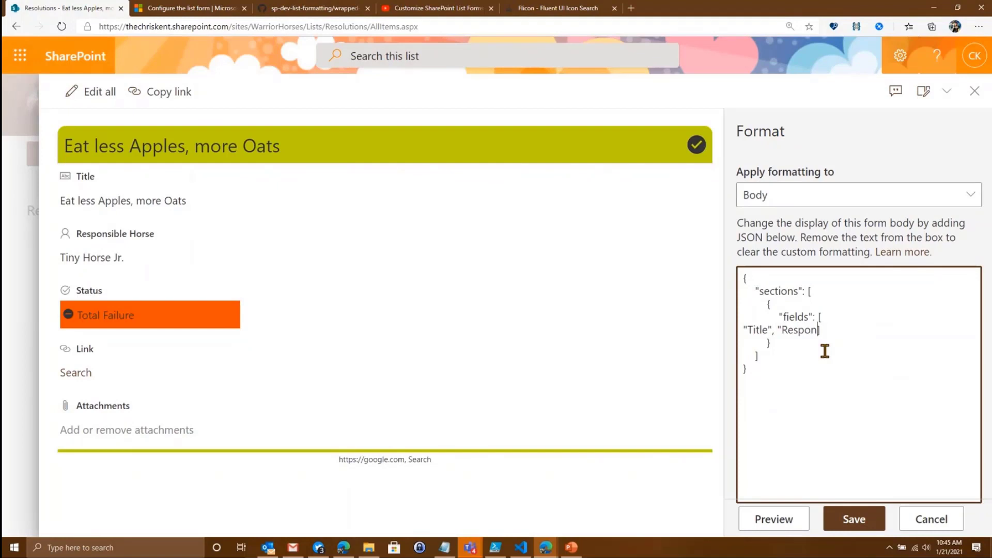
pyautogui.write('sibleHorse"')
pyautogui.press('Left')
pyautogui.press('Left')
pyautogui.press('Left')
pyautogui.press('Left')
pyautogui.press('Left')
pyautogui.press('Left')
pyautogui.click(765, 525)
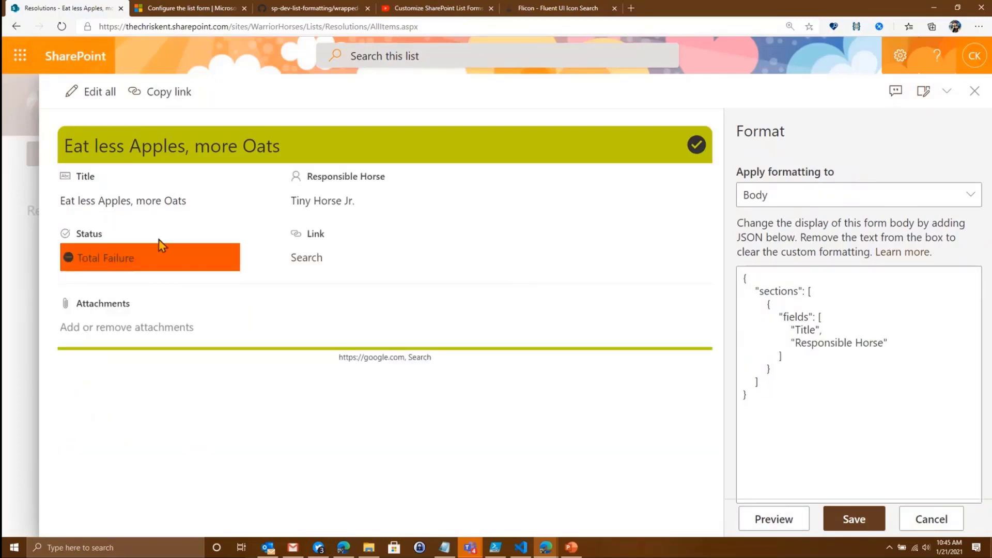
# Add a second section with an empty "fields": [] array after the first
pyautogui.click(778, 369)
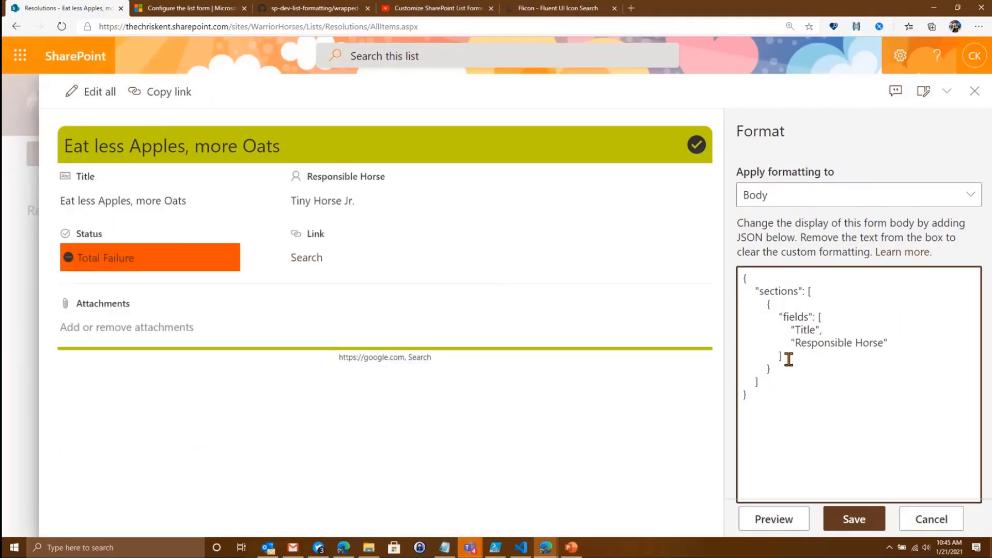
pyautogui.write(',')
pyautogui.press('Return')
pyautogui.write('{')
pyautogui.press('Return')
pyautogui.write('}')
pyautogui.press('Up')
pyautogui.press('Return')
pyautogui.write('"fields":[]')
# Give the second section "displayname": "Other" and preview the form with its Other heading
pyautogui.click(792, 521)
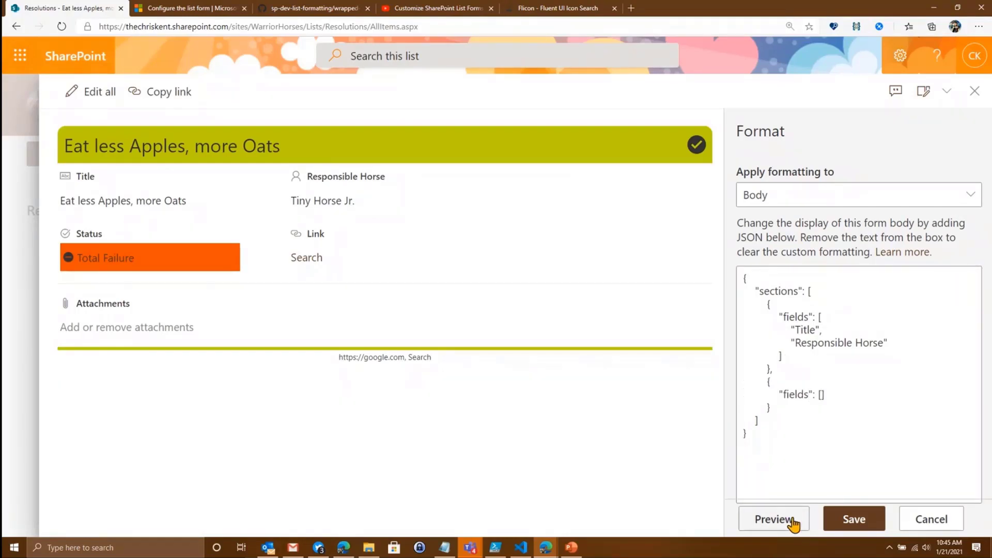
pyautogui.click(791, 382)
pyautogui.press('Return')
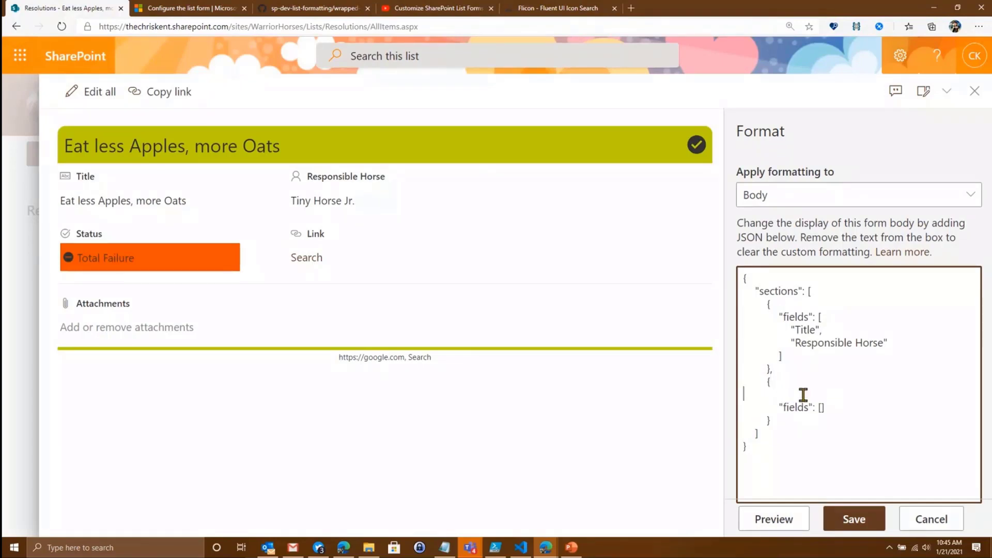
pyautogui.write('"displayname"')
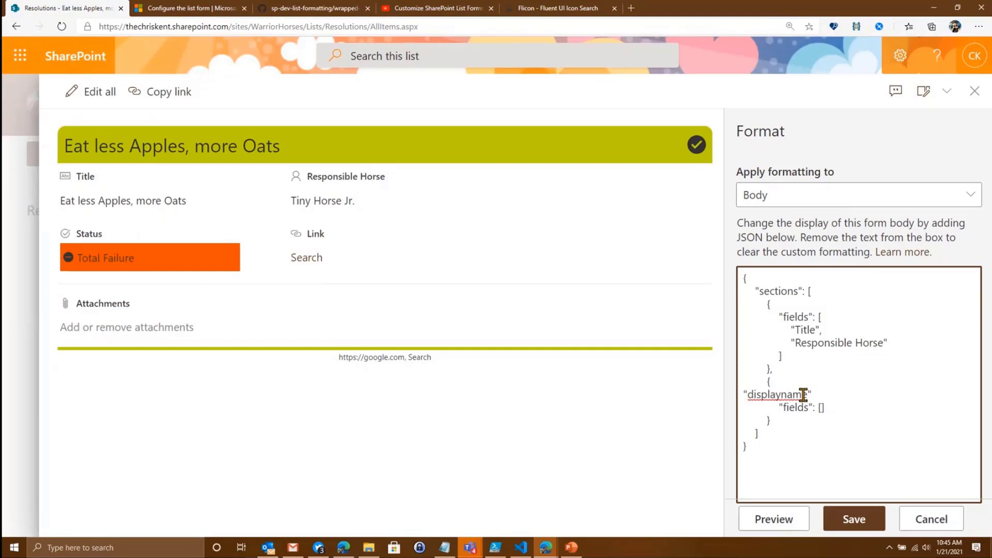
pyautogui.write(':"Other",')
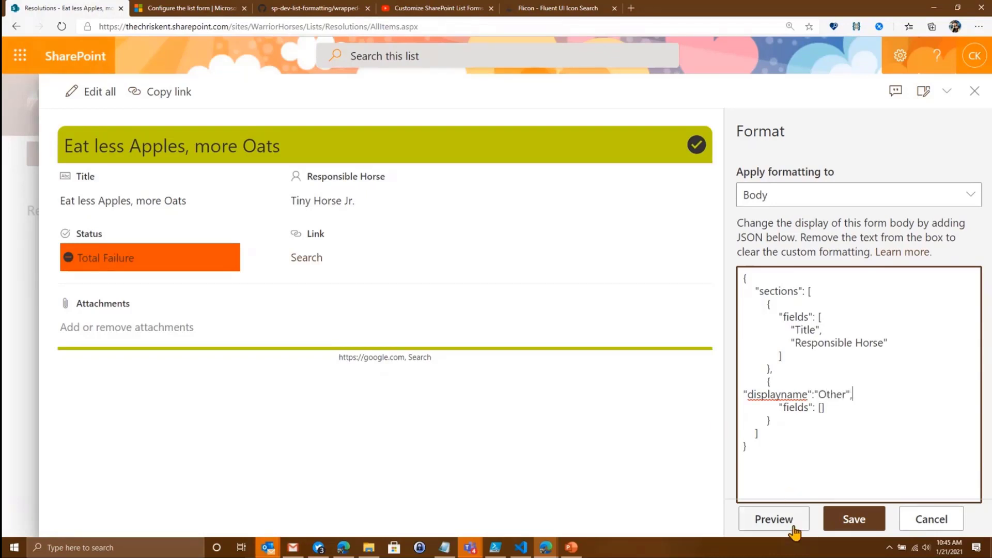
pyautogui.click(790, 512)
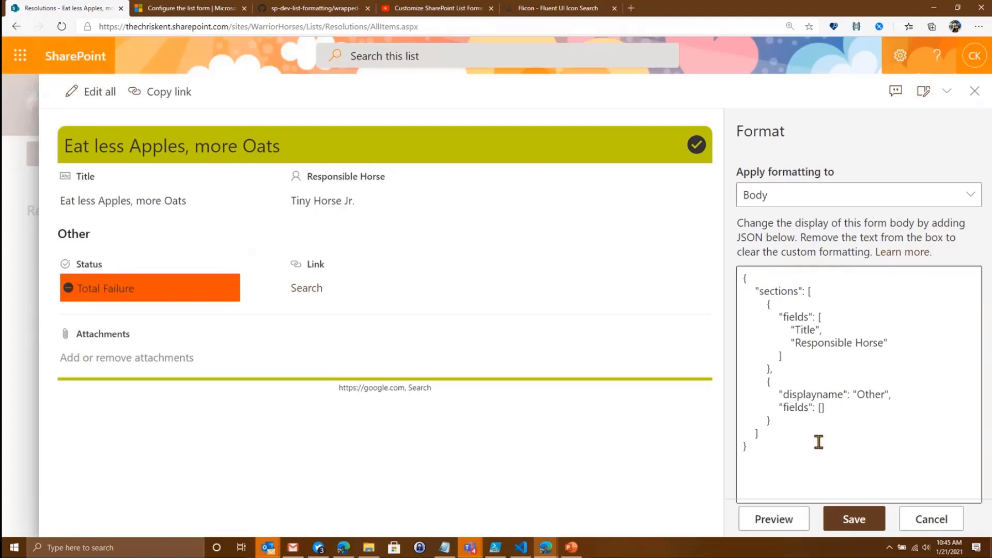
pyautogui.click(867, 405)
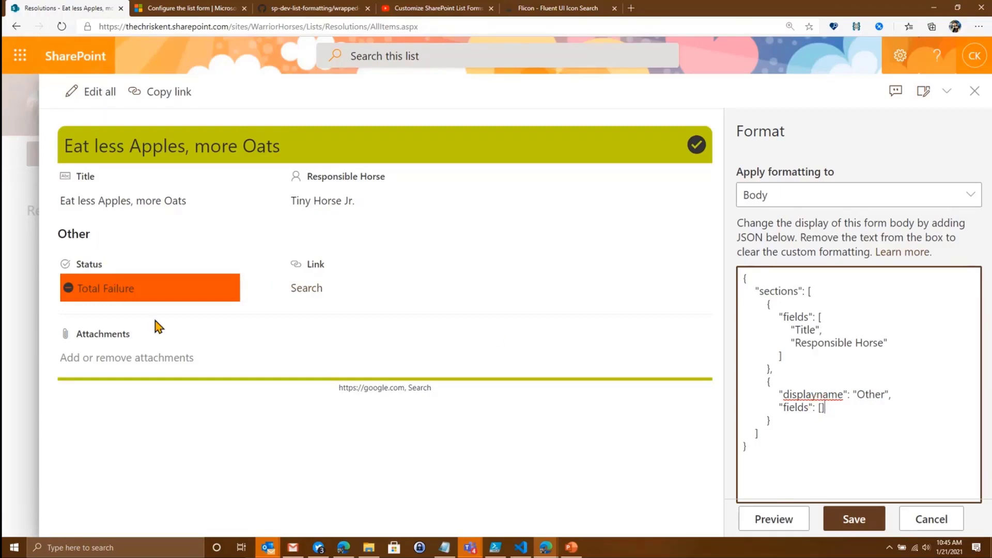
pyautogui.click(822, 409)
# In PowerPoint, step through slides 2–5, from Headers & Footers to List Formatting Tip Resources
pyautogui.click(569, 555)
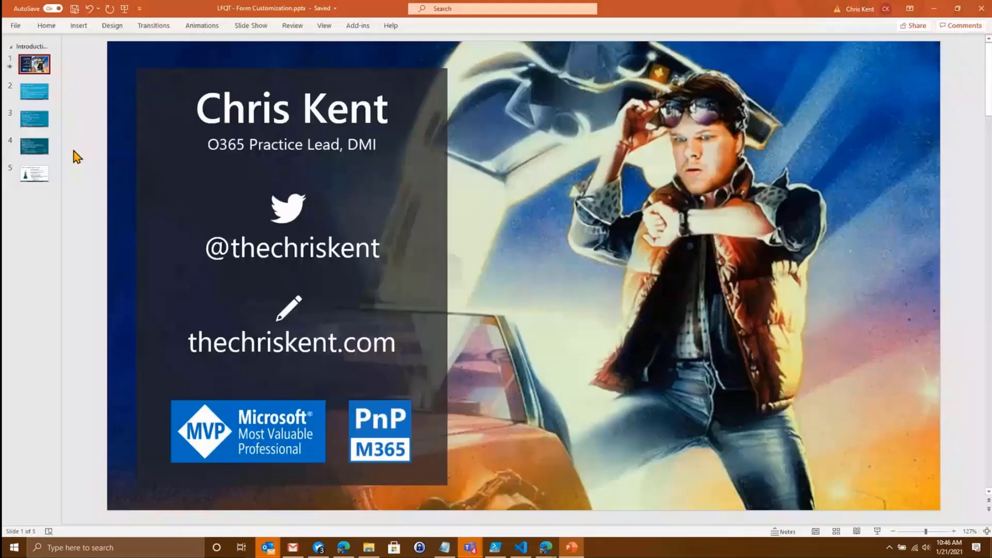
pyautogui.click(44, 94)
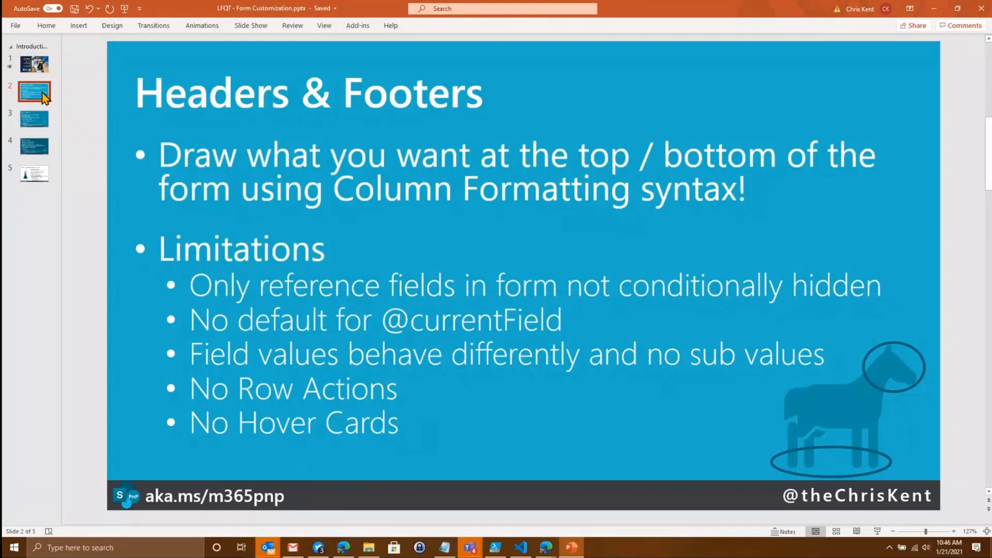
pyautogui.click(28, 133)
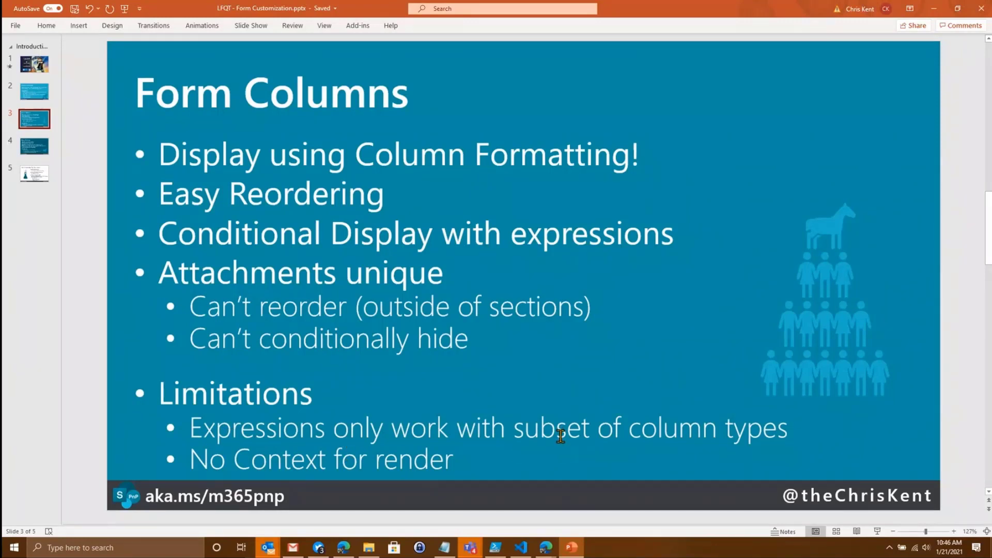
pyautogui.click(32, 153)
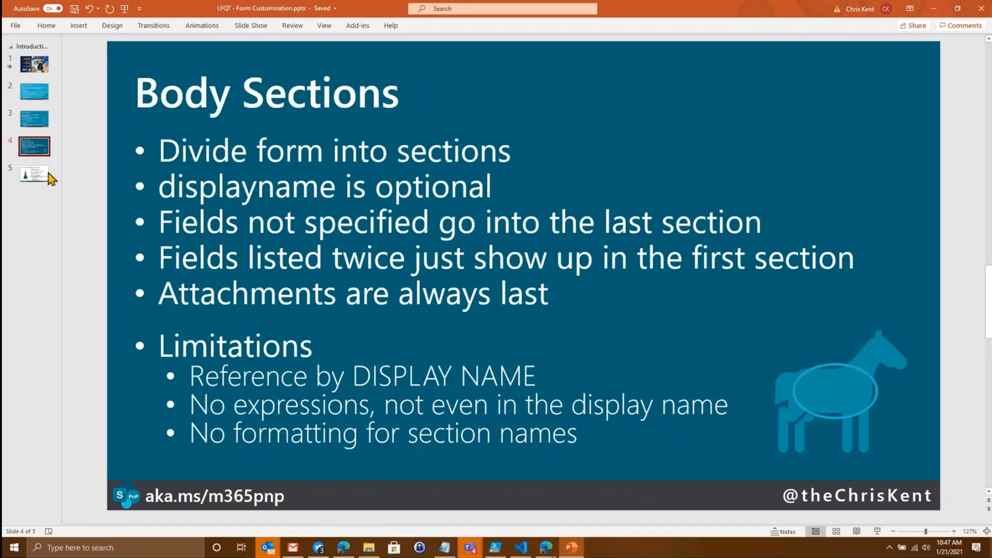
pyautogui.click(35, 174)
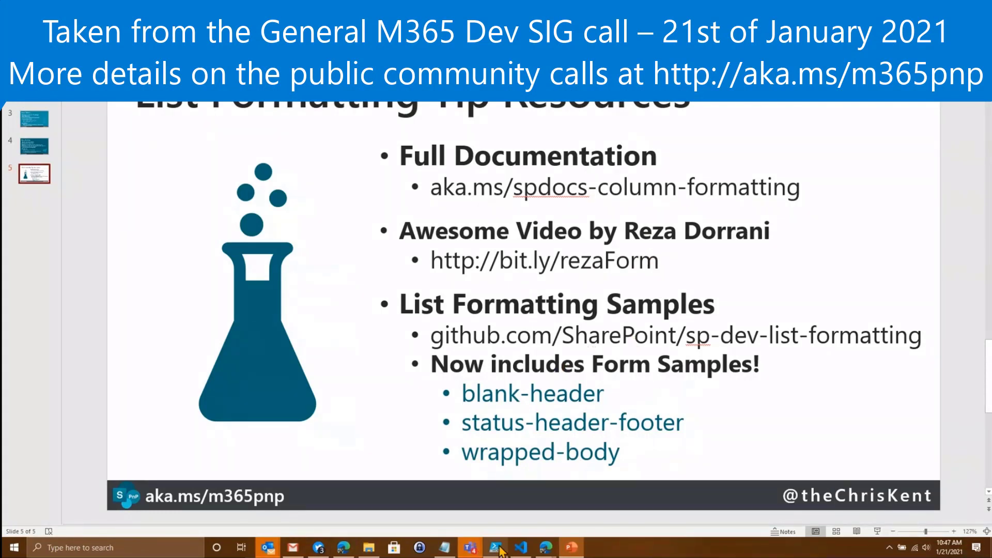
pyautogui.moveTo(495, 550)
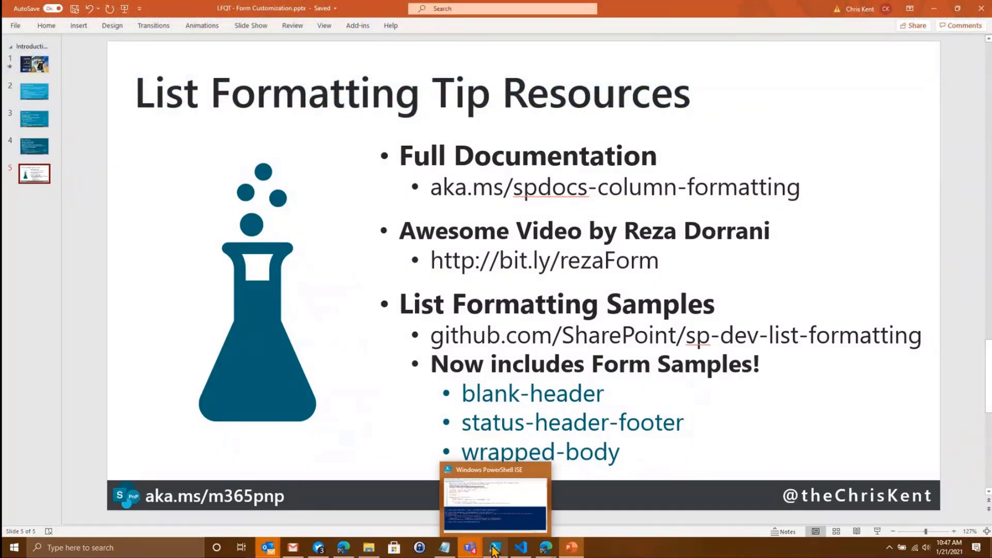